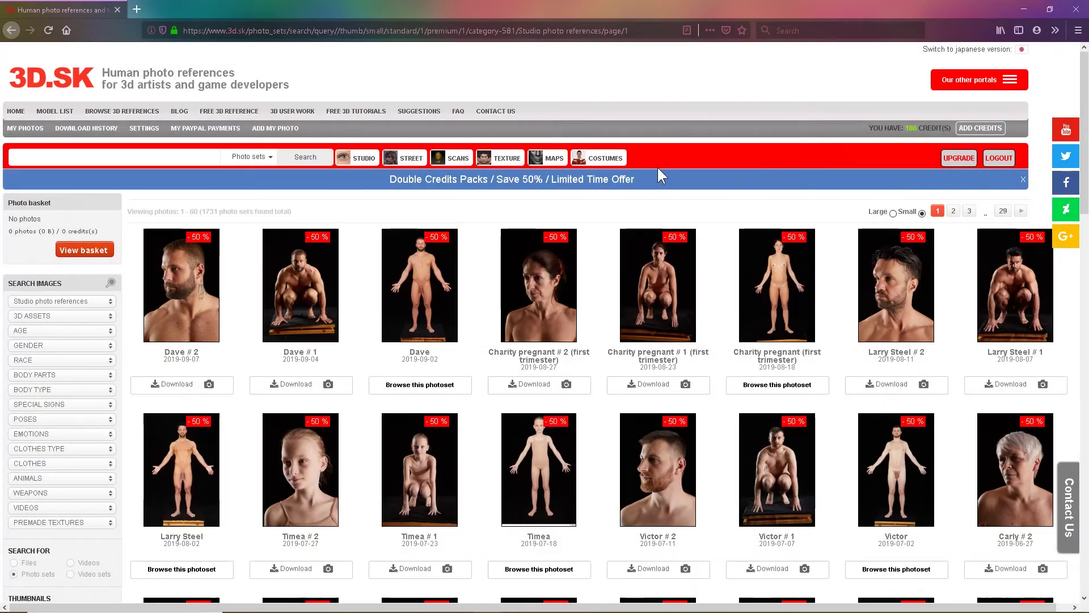
- Browse the 3D.SK studio, street, 3D scan and head texture galleries for human photo references
scroll(657, 166, "down", 4)
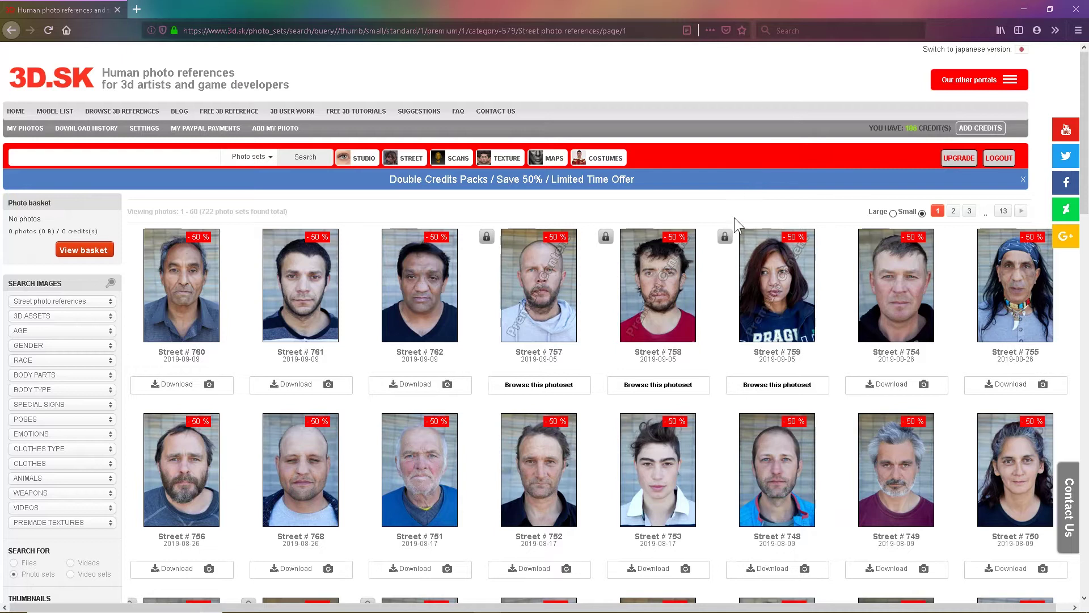
scroll(734, 216, "down", 4)
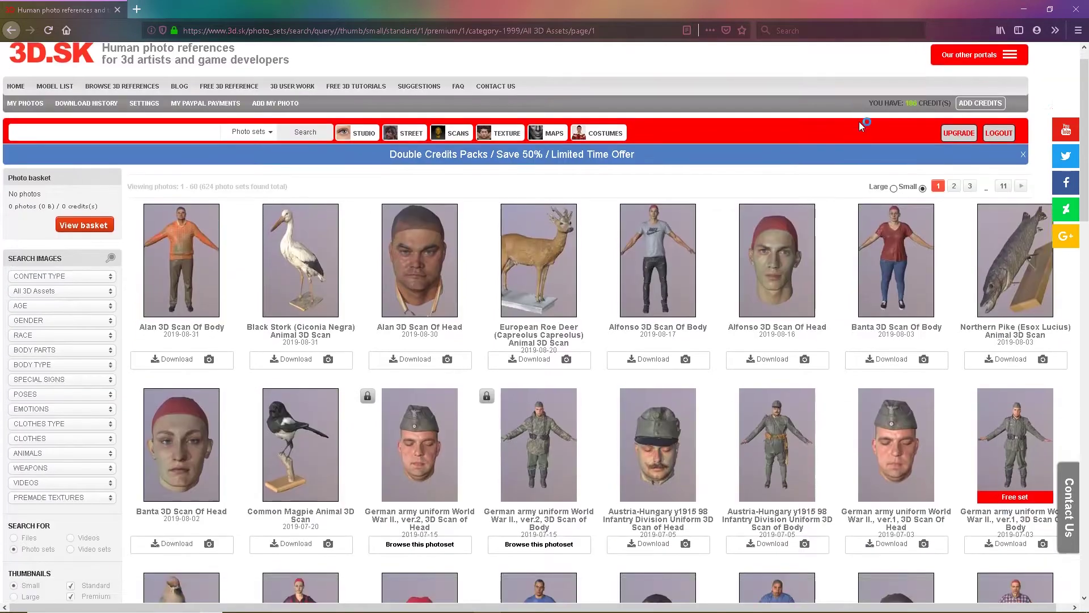
scroll(860, 122, "down", 9)
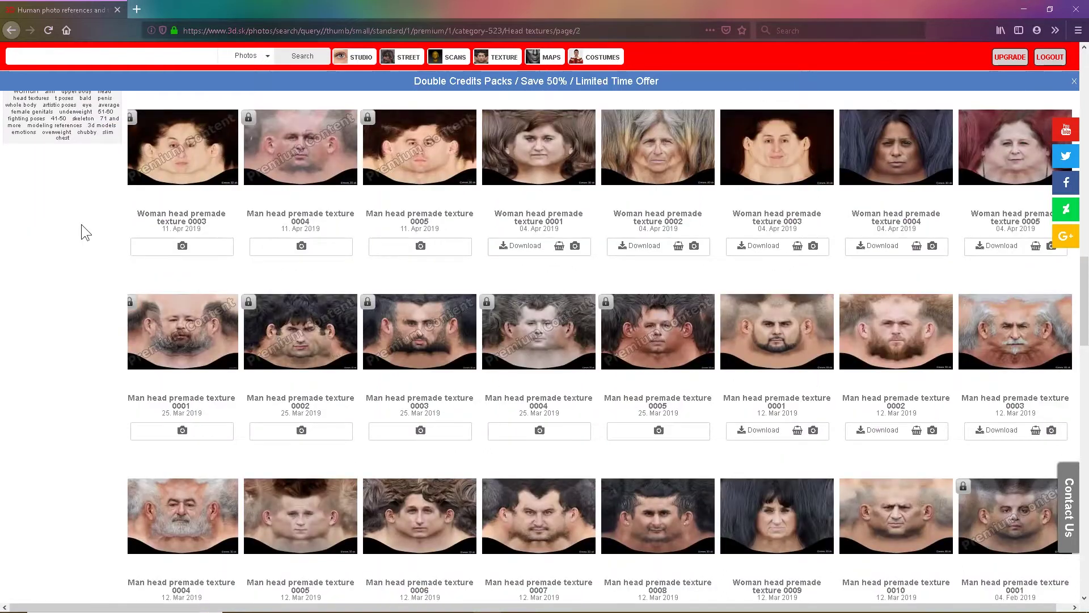
scroll(81, 224, "down", 5)
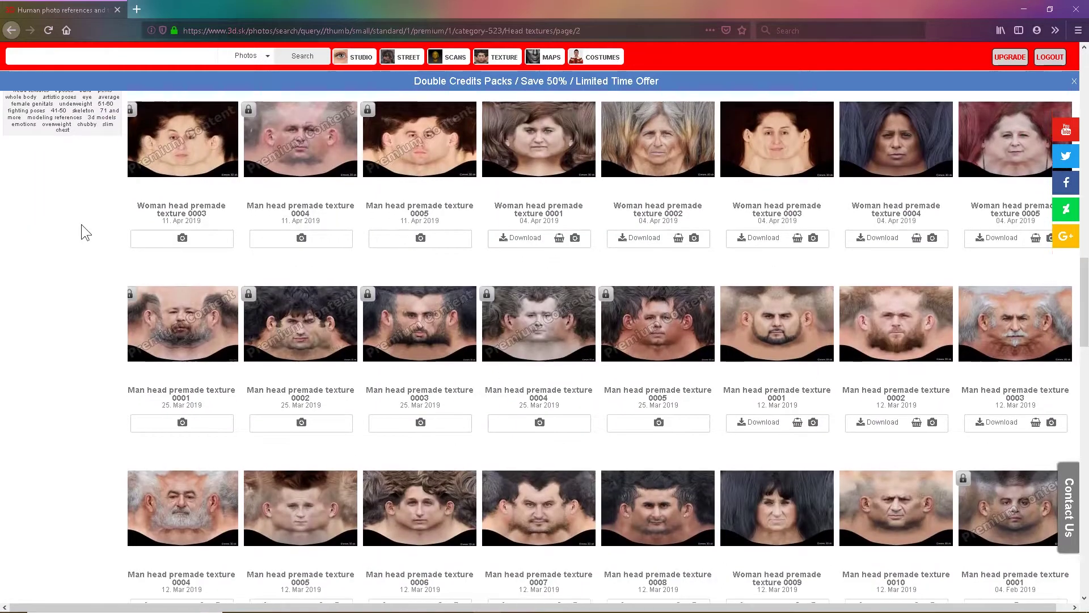
scroll(81, 225, "down", 6)
scroll(81, 226, "down", 8)
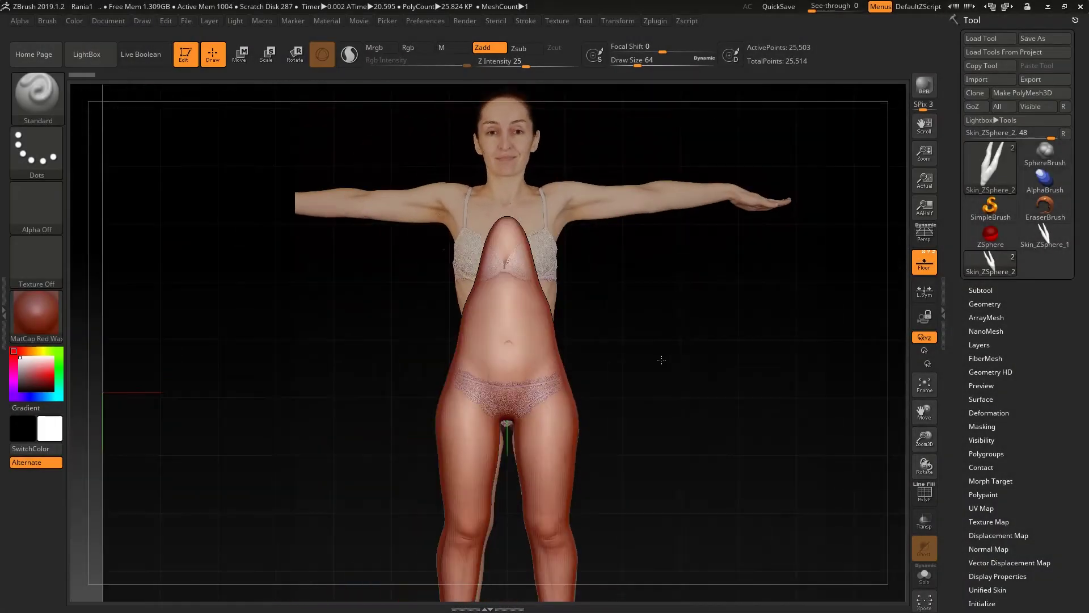
- Append a sphere as a new subtool to the leg model and make it the active subtool
left_click_drag(664, 362, 664, 362)
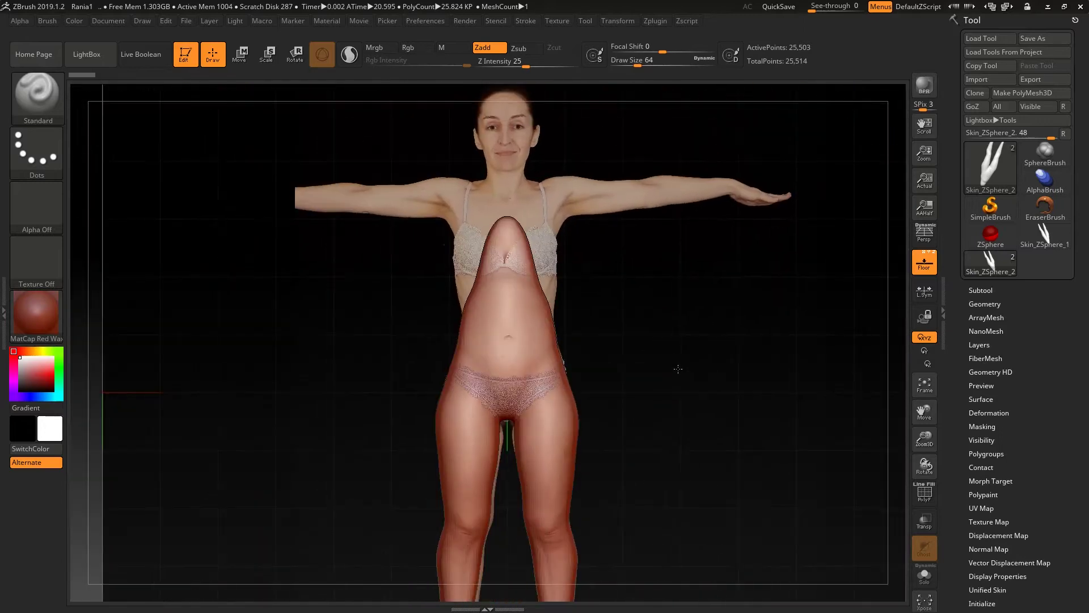
mouse_move(678, 369)
left_mouse_down()
mouse_move(681, 380)
mouse_move(695, 375)
mouse_move(679, 372)
mouse_move(689, 364)
left_mouse_up()
left_click_drag(704, 379, 754, 360)
left_click(981, 290)
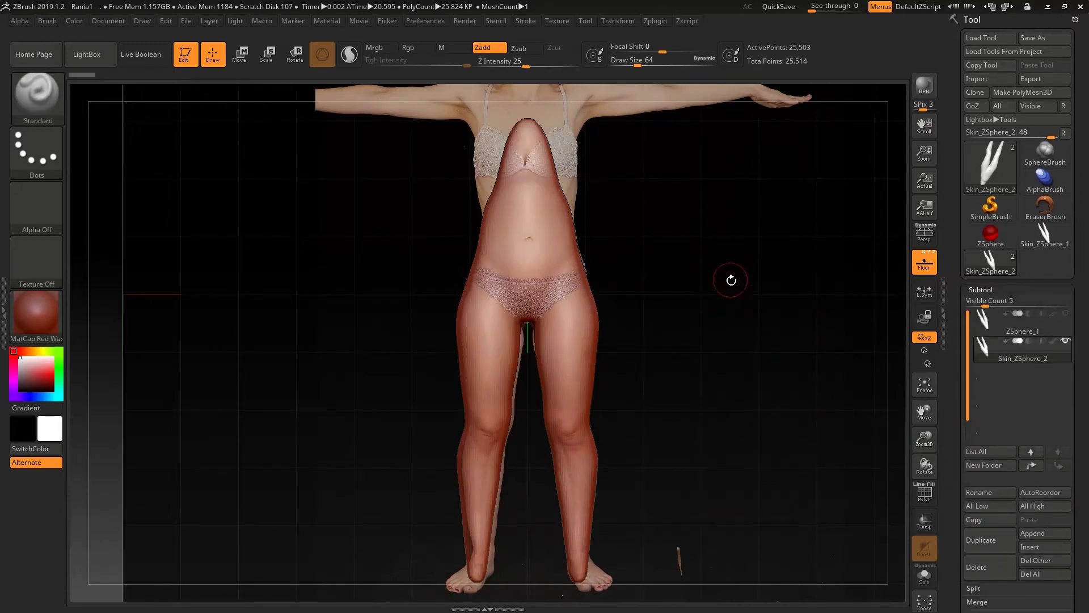
left_click_drag(726, 282, 720, 367, "alt")
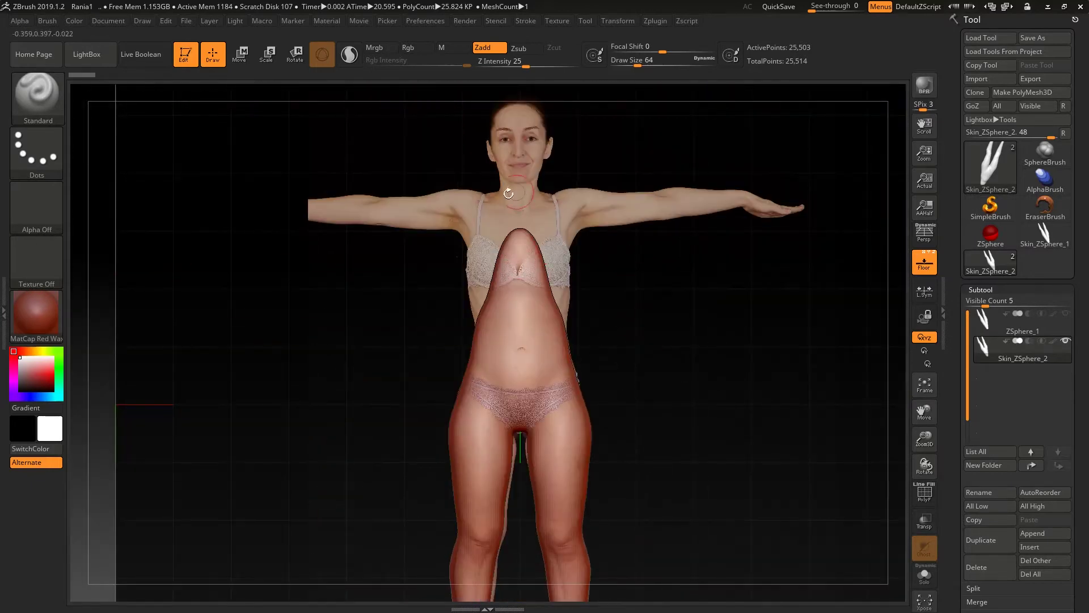
left_click(1030, 533)
left_click(544, 425)
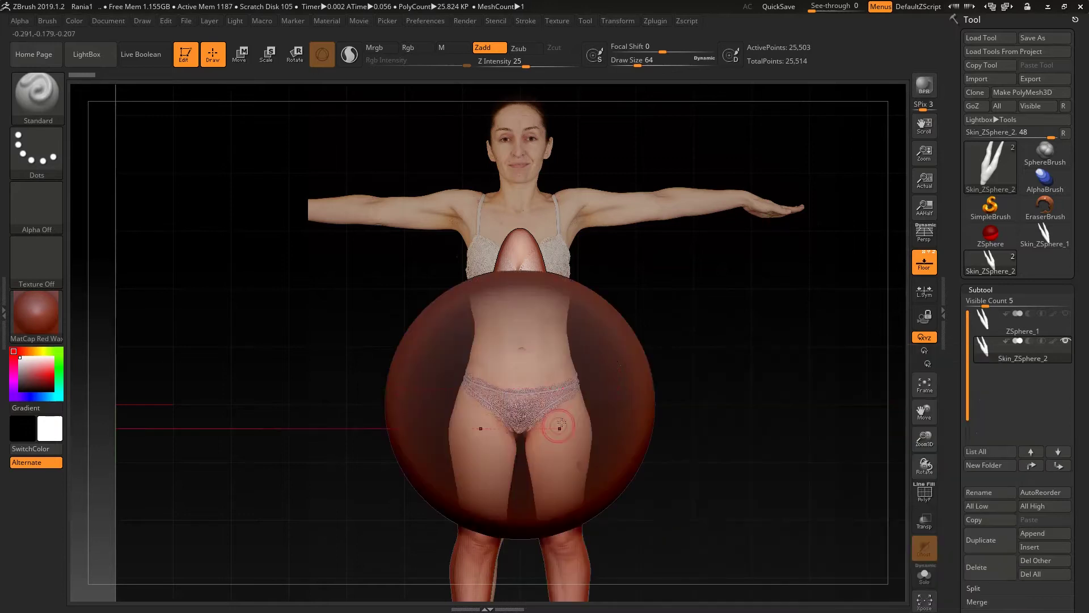
left_click(982, 376)
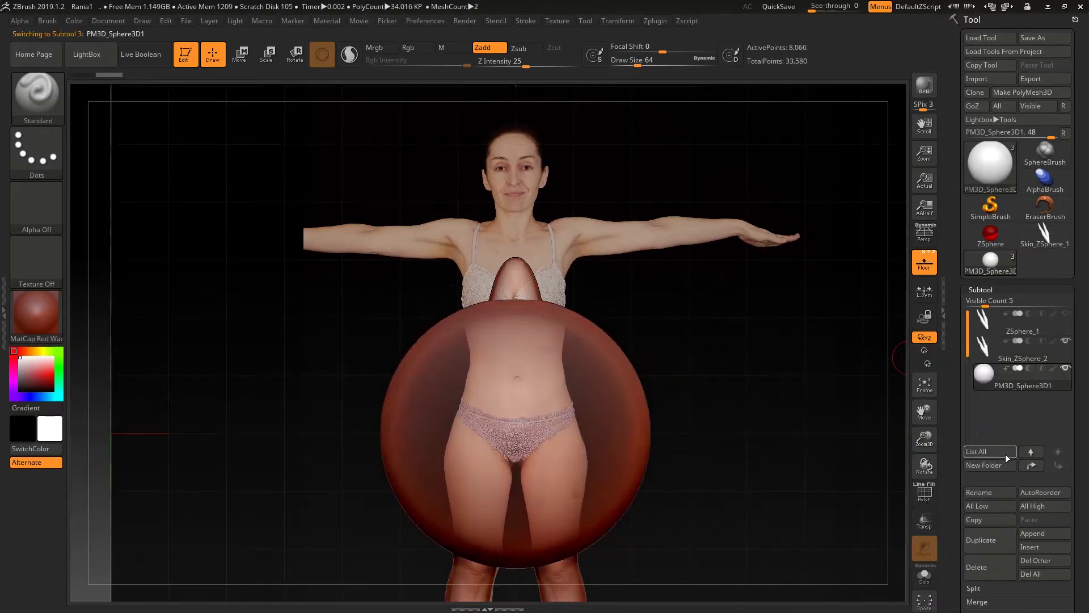
- Move the sphere up to chest height along its vertical axis and change the material to BasicMaterial
left_click(240, 55)
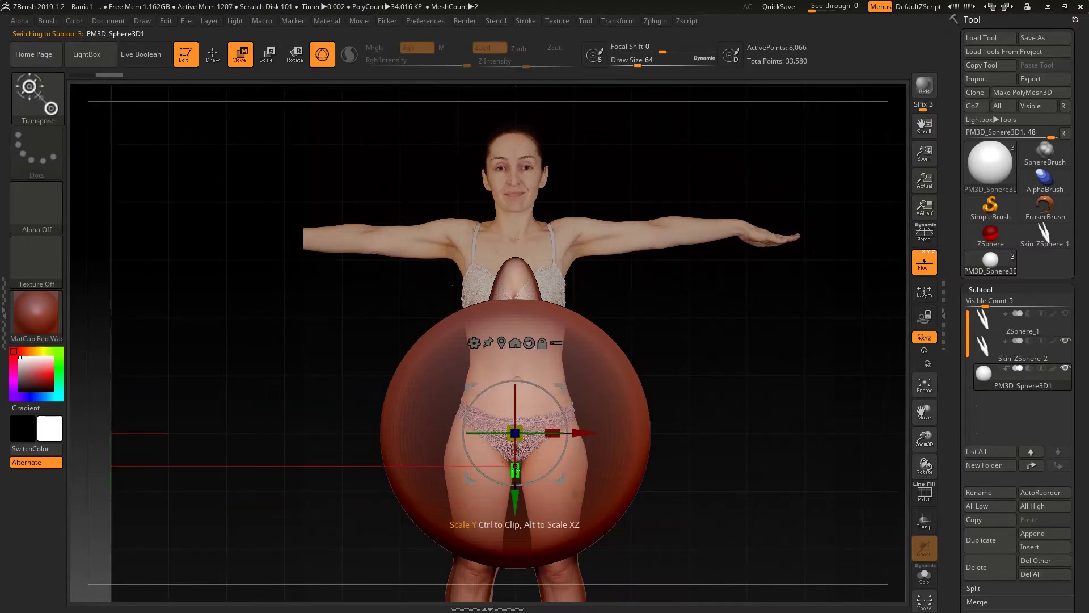
left_click_drag(515, 470, 518, 352)
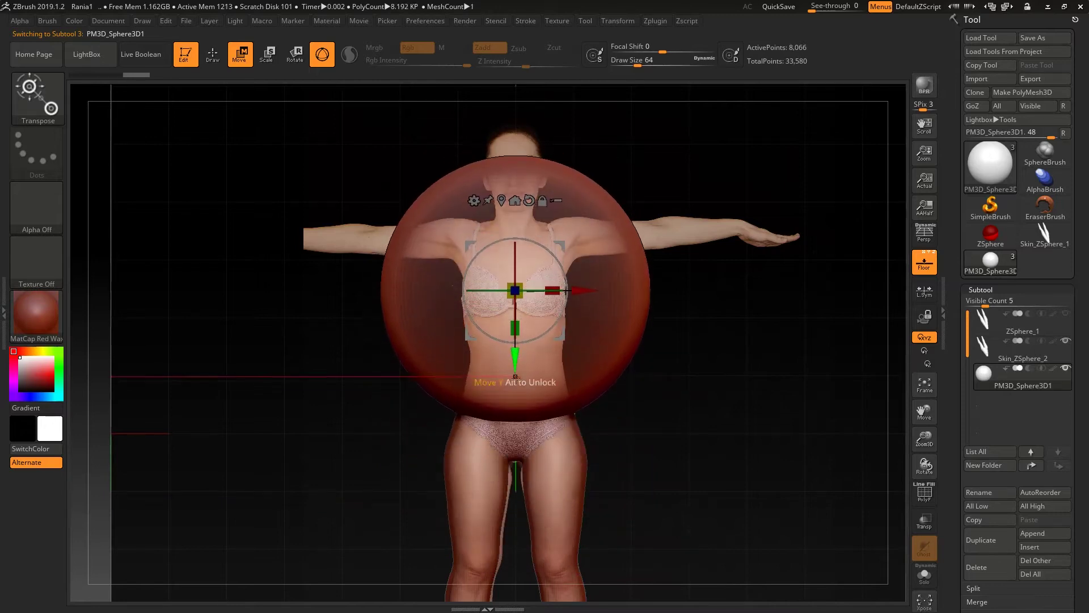
left_click(53, 328)
left_click(173, 455)
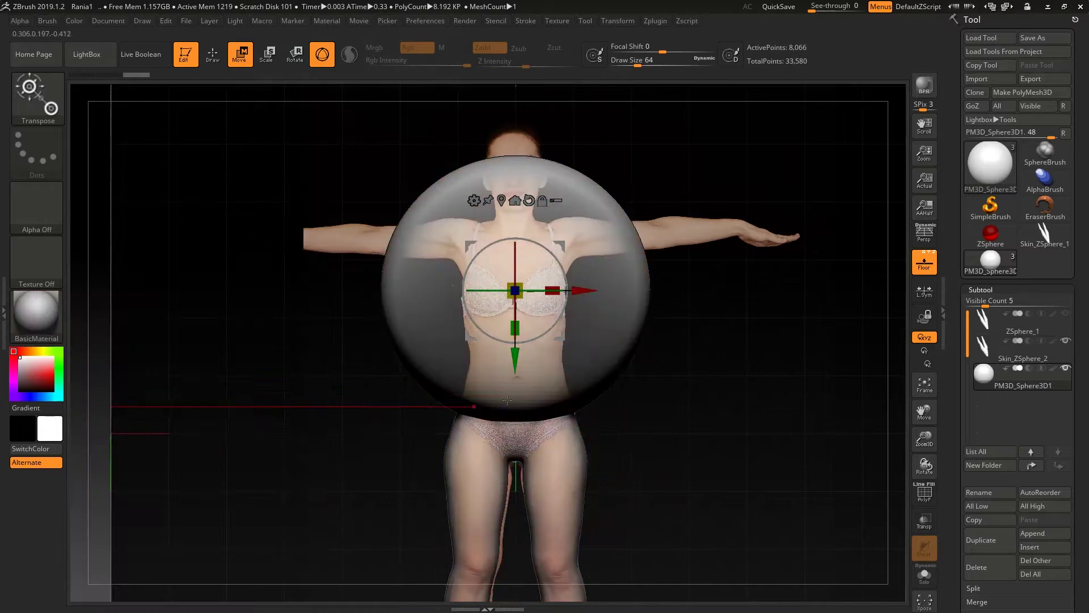
- Scale the sphere uniformly so its width fits the chest in the front reference
left_click_drag(720, 357, 646, 374, "alt")
left_click_drag(505, 302, 428, 361)
left_click_drag(668, 353, 697, 354, "shift")
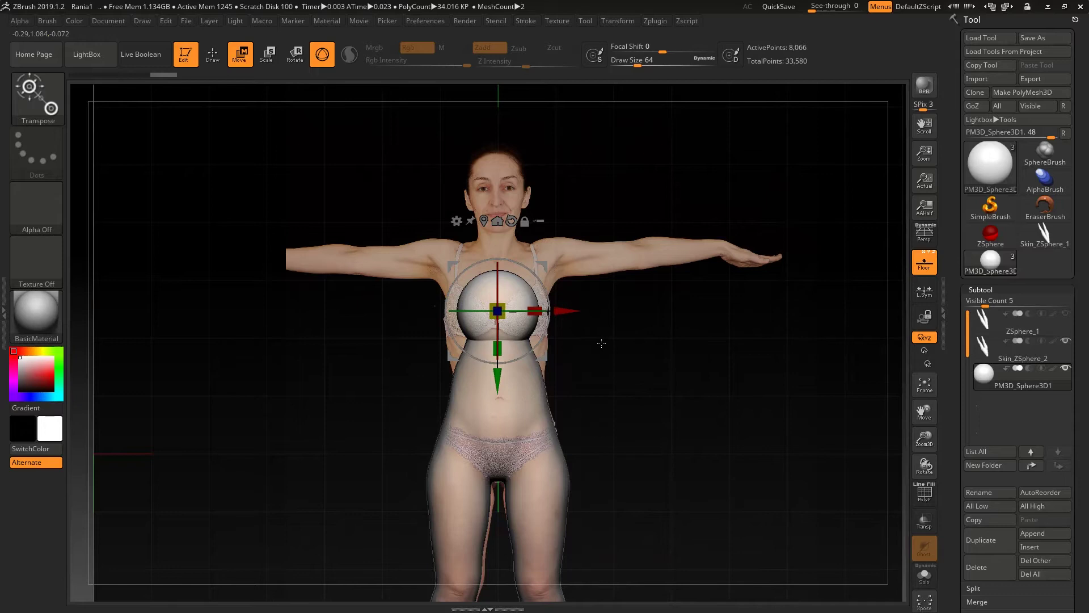
left_click_drag(602, 344, 621, 416)
left_click_drag(627, 375, 615, 439, "alt")
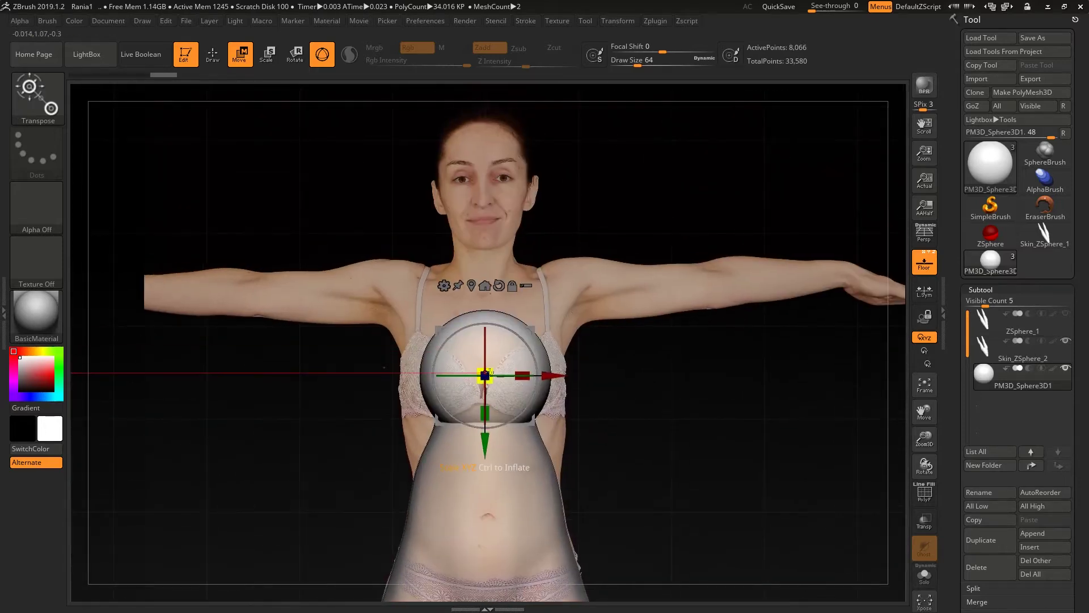
left_click_drag(487, 372, 504, 351)
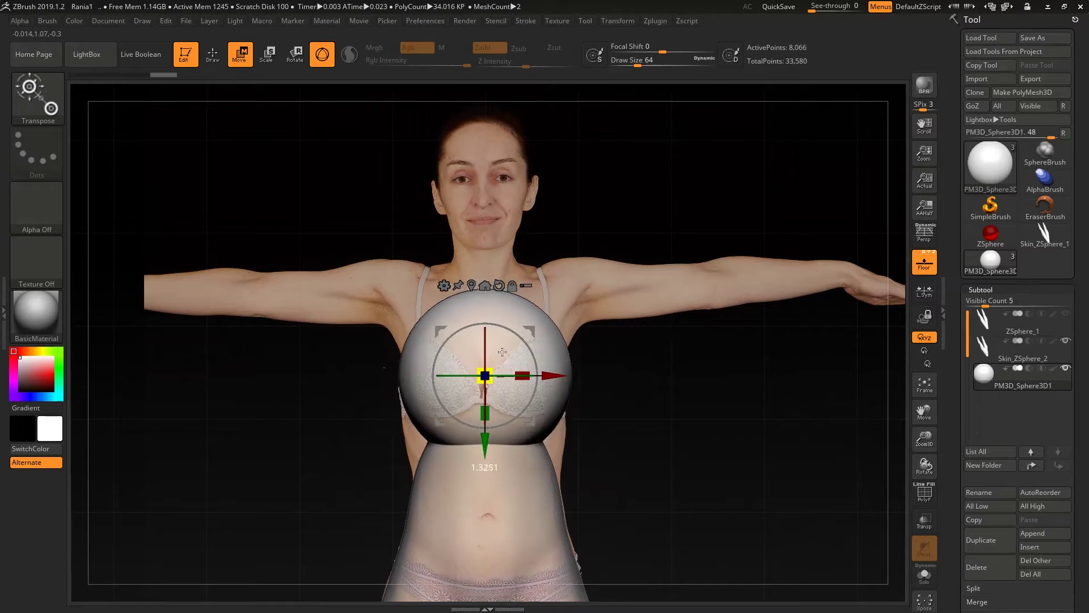
- Fit the sphere to the rib cage by narrowing its depth, tilting it in side view and stretching it lengthwise by about 1.26
left_click_drag(665, 377, 575, 385)
left_click_drag(484, 461, 479, 455)
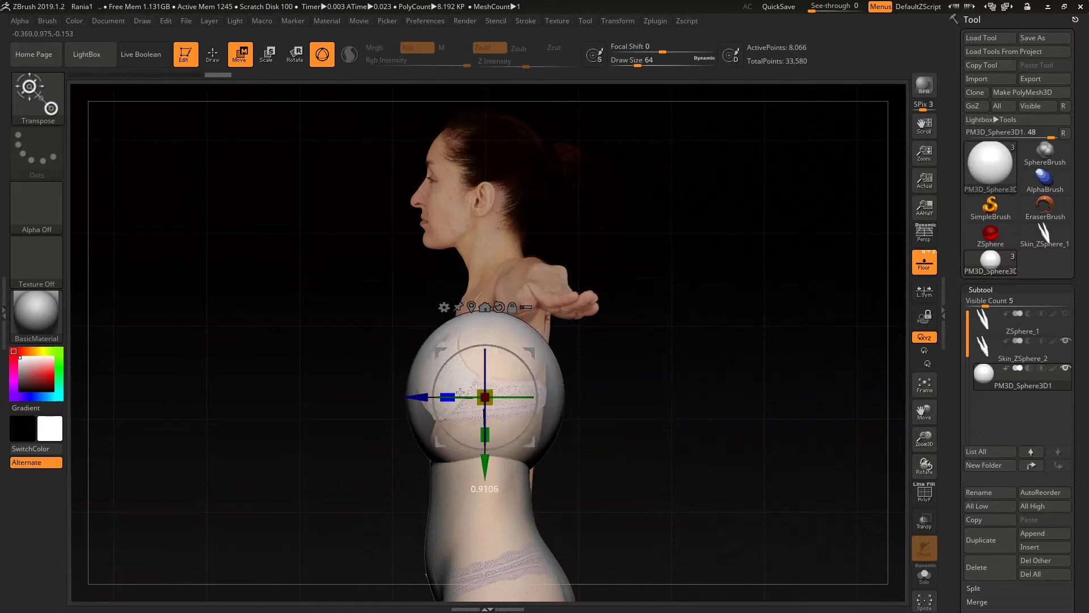
left_click_drag(462, 392, 476, 392)
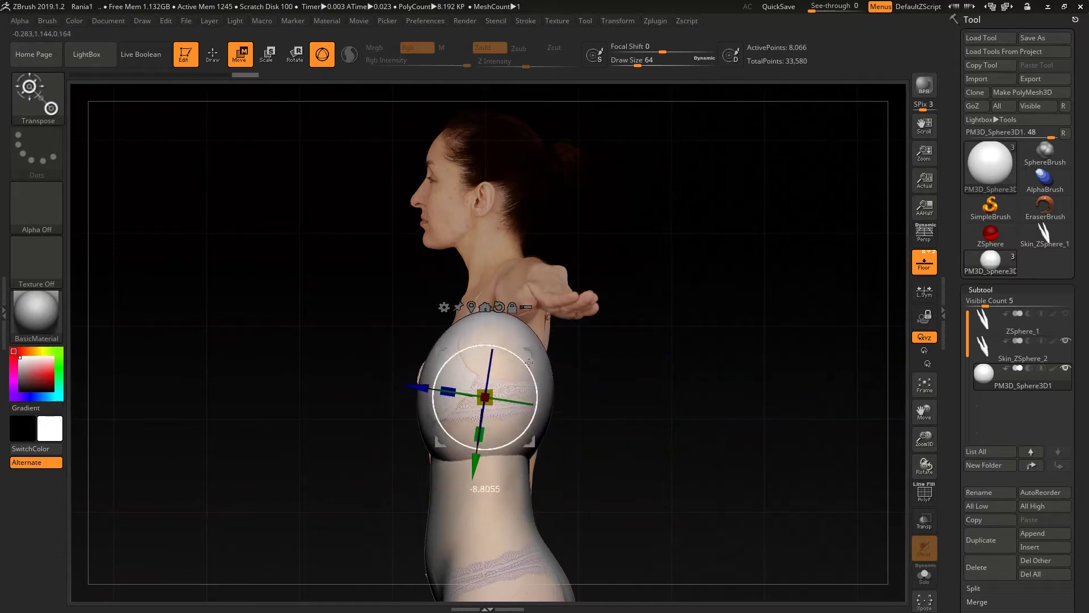
left_click_drag(529, 362, 518, 371)
left_click_drag(481, 431, 471, 451)
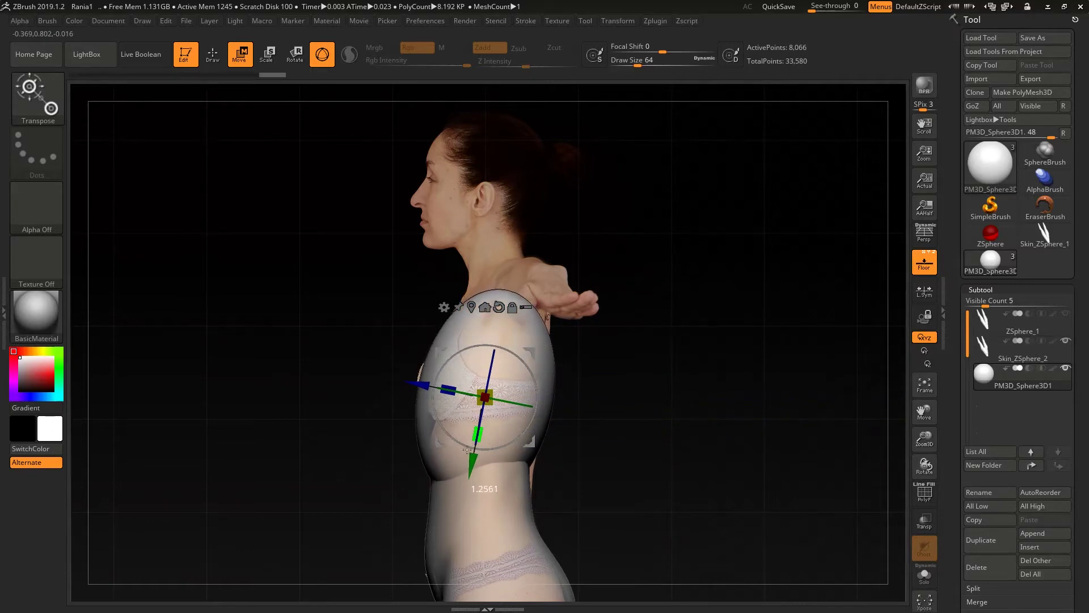
mouse_move(610, 437)
left_mouse_down()
mouse_move(488, 406)
mouse_move(486, 486)
mouse_move(487, 463)
left_mouse_up()
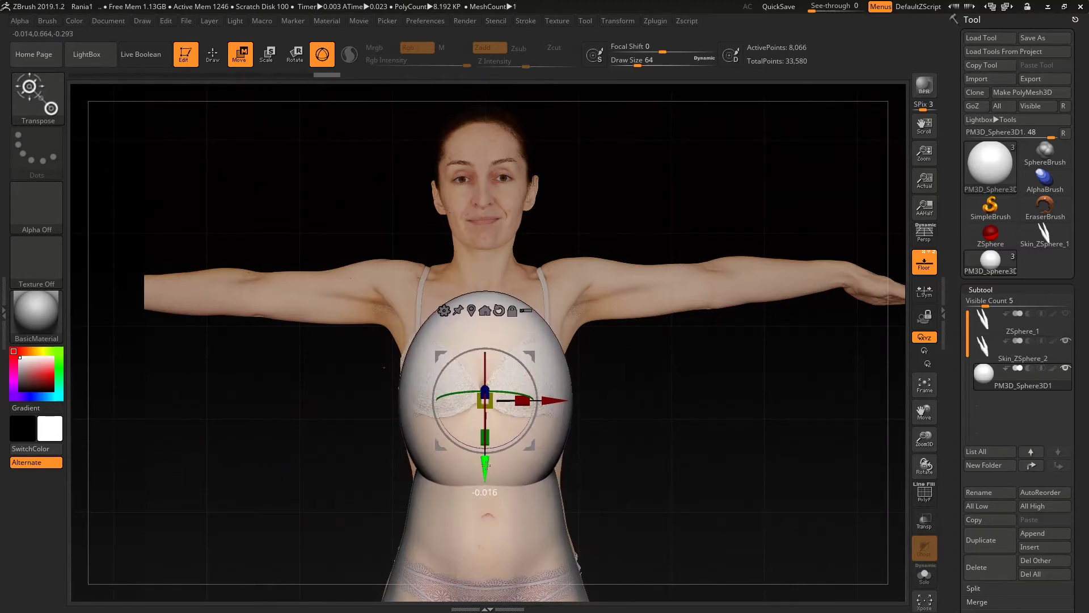
- Return to Draw mode and choose the Move brush with a draw size of 197
left_click(220, 59)
key("b")
key("m")
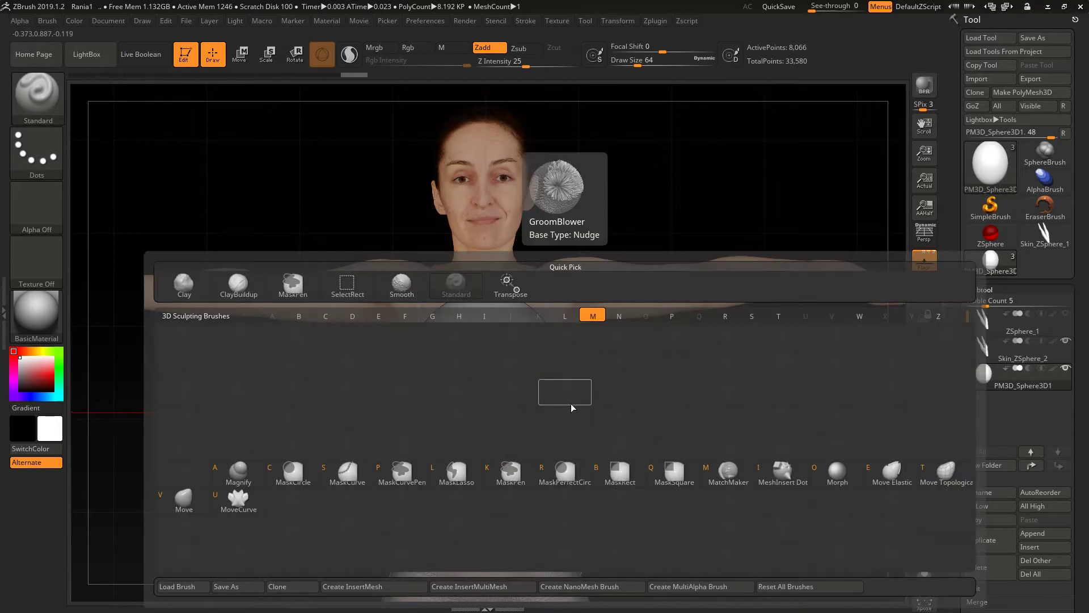
key("b")
left_click(535, 428)
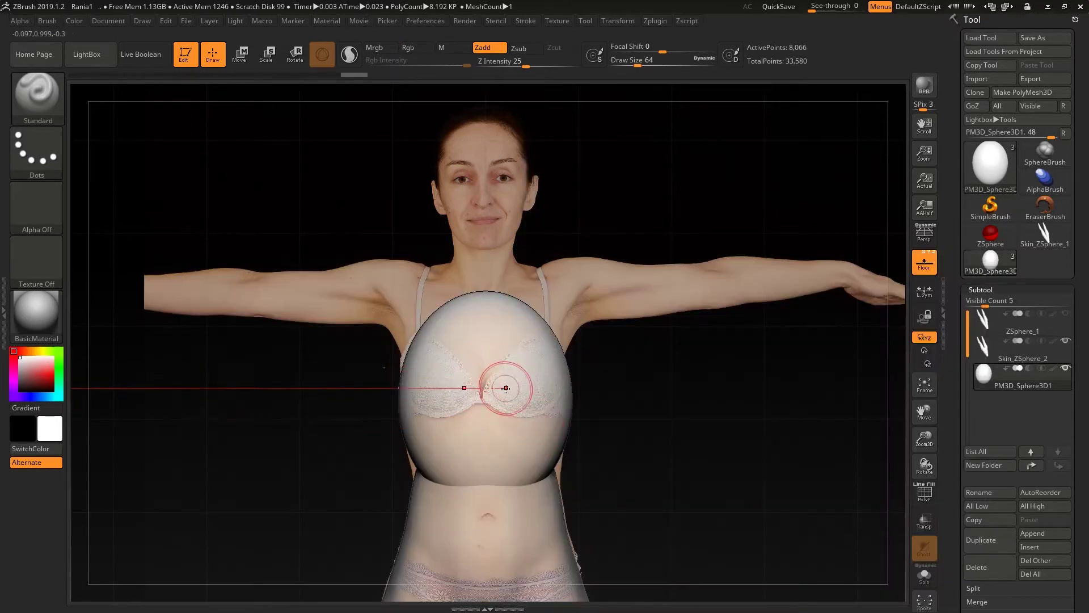
key("b")
key("m")
key("v")
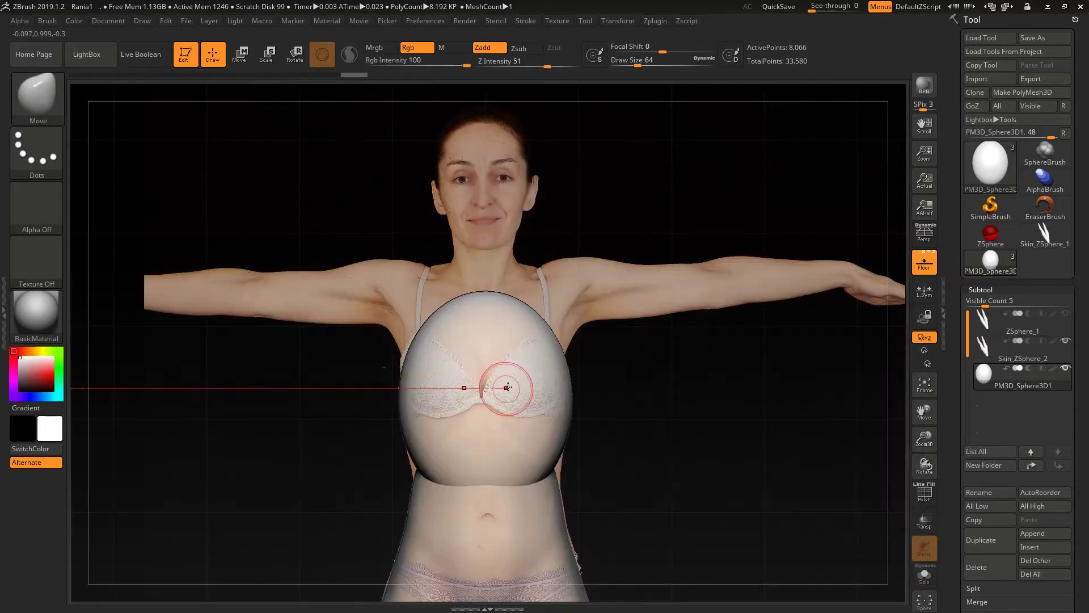
key("space")
left_click_drag(664, 394, 684, 394)
- Pick the Move brush again from the list of sculpting brushes
left_click(63, 113)
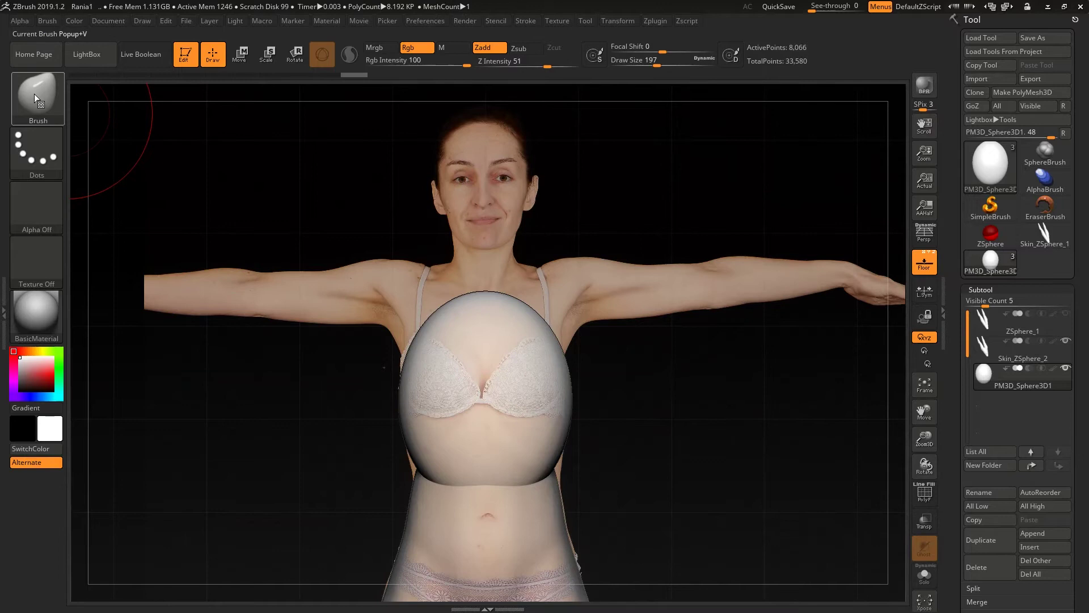
left_click(34, 93)
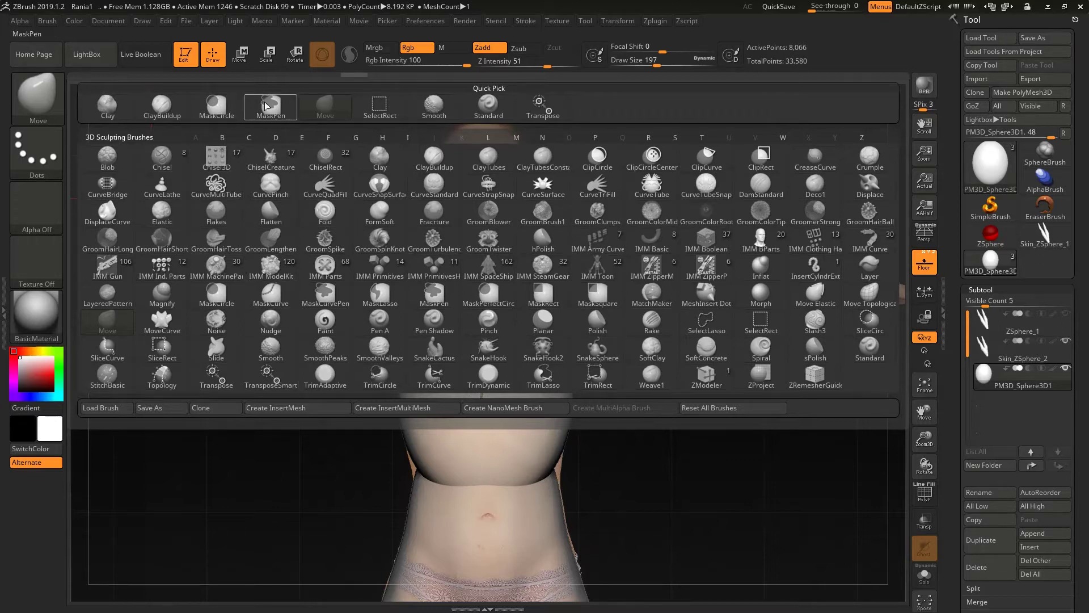
left_click(334, 117)
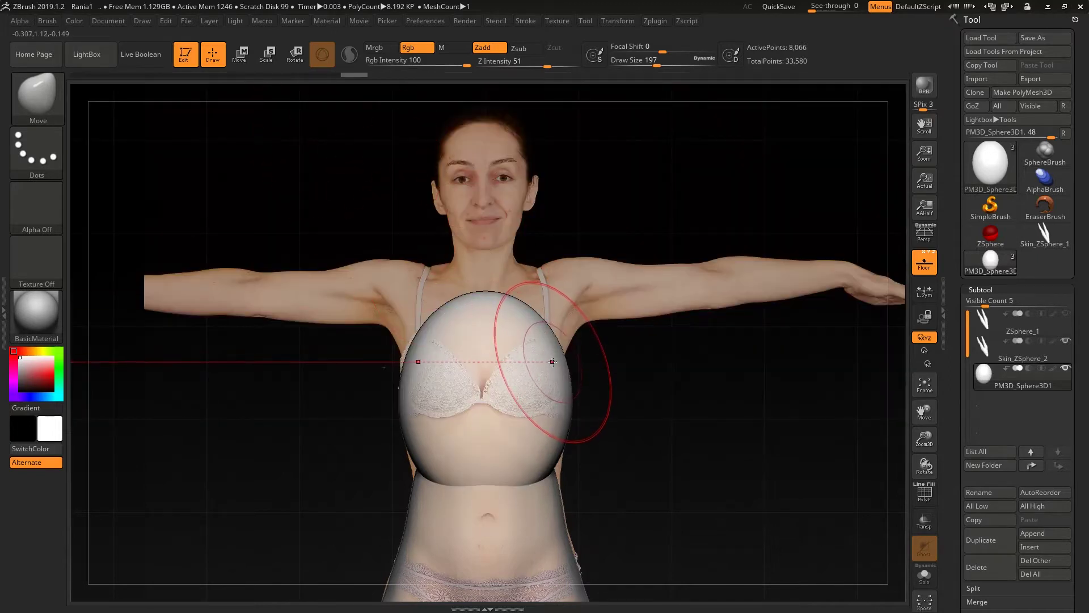
key("b")
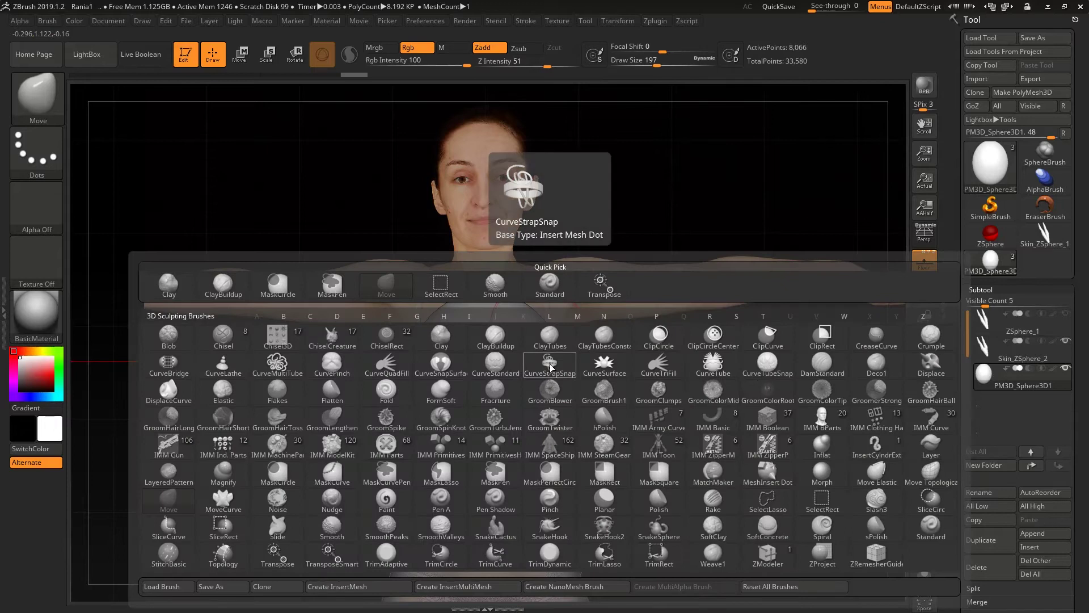
key("m")
key("v")
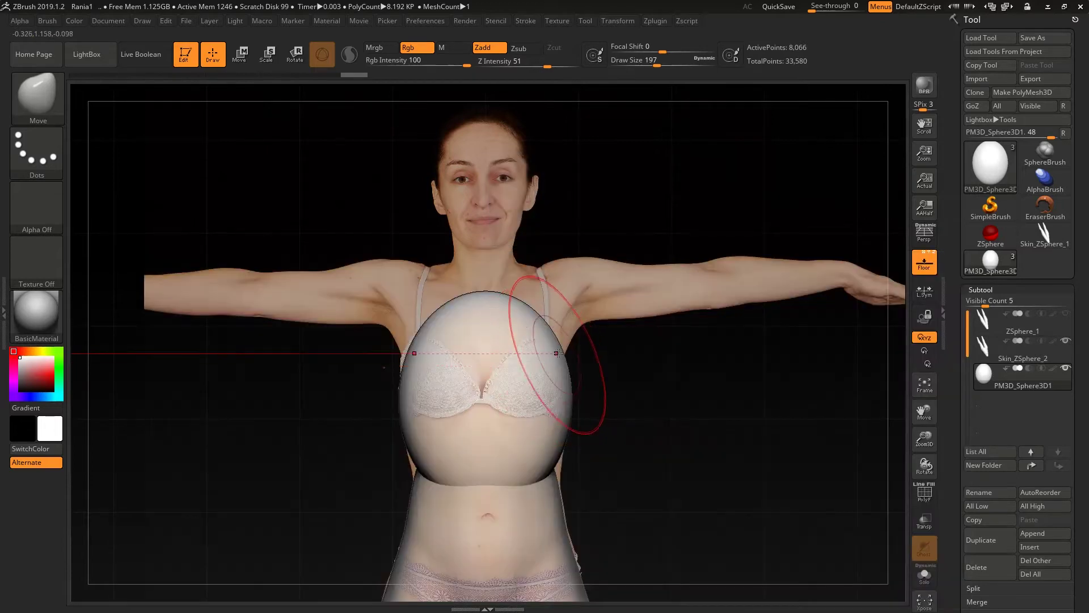
- Reshape the sphere's sides, lower edge and upper corners with the Move brush to match the front-view torso outline
left_click_drag(618, 413, 615, 353, "alt")
left_click_drag(542, 405, 552, 414)
mouse_move(565, 351)
left_mouse_down()
mouse_move(547, 347)
mouse_move(561, 350)
left_mouse_up()
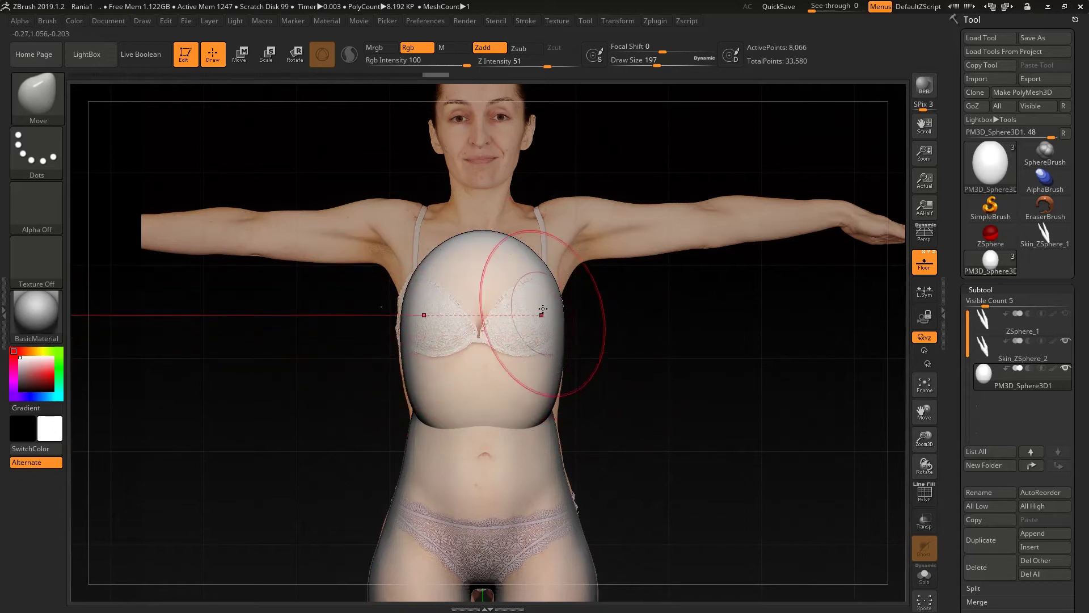
left_click_drag(534, 253, 530, 258)
left_click_drag(562, 312, 566, 309)
- Set the draw size to 286 and push the sphere's front and back inward to follow the side-view torso profile
mouse_move(674, 359)
left_mouse_down("shift")
mouse_move(620, 350)
mouse_move(563, 316)
mouse_move(554, 328)
left_mouse_up("shift")
key("ctrl+z")
key("space")
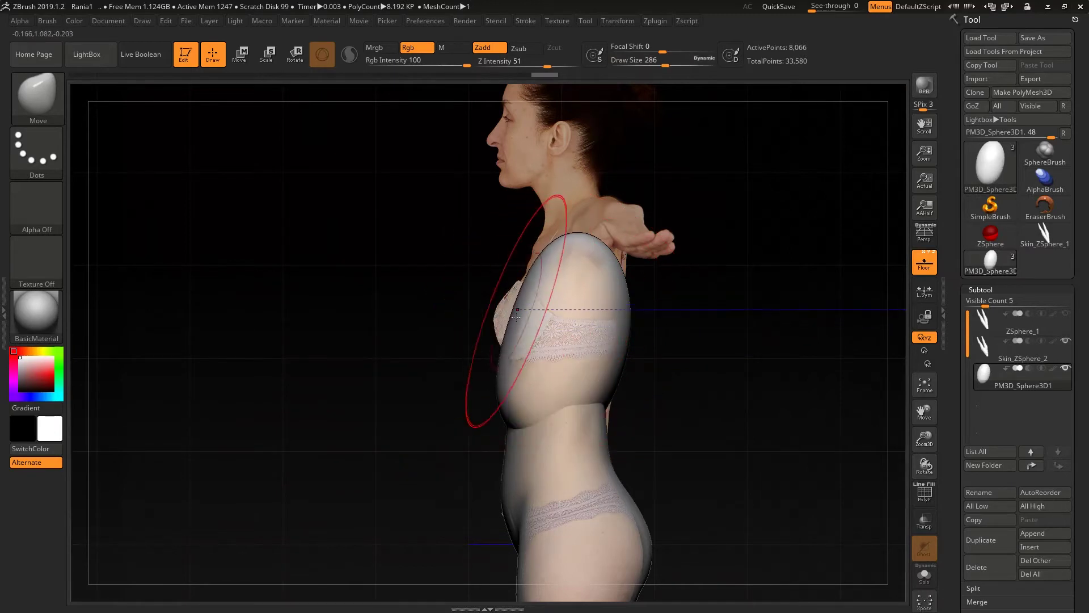
left_click_drag(499, 379, 507, 384)
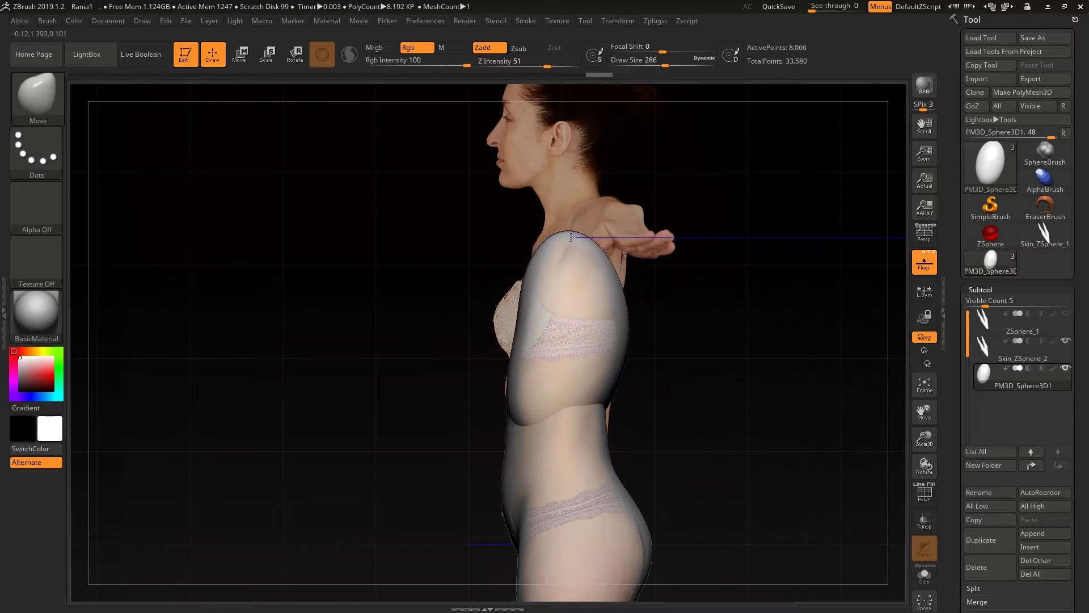
left_click_drag(622, 345, 617, 338)
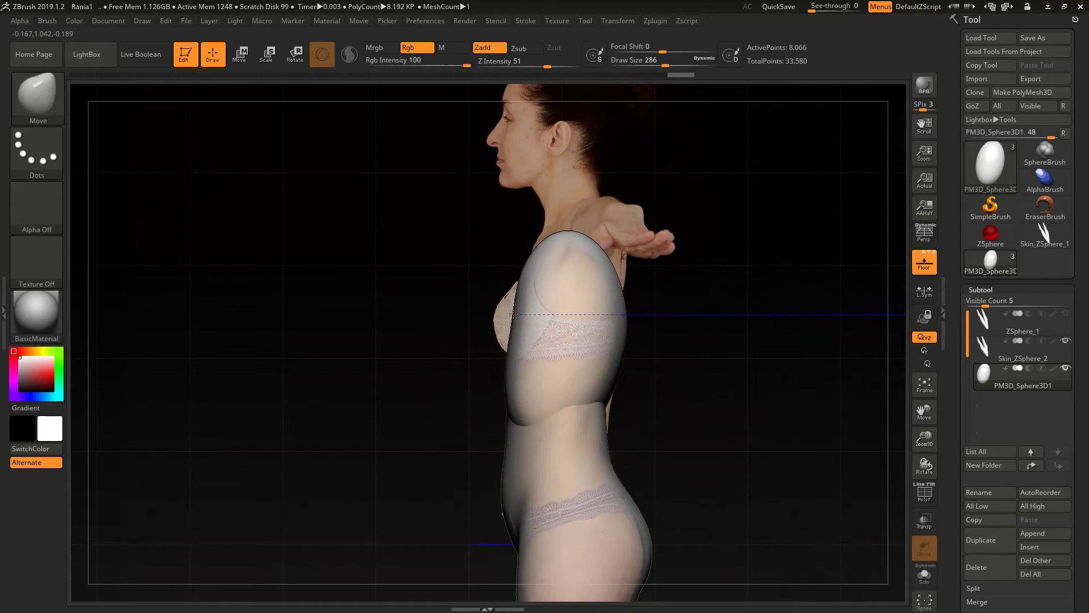
key("shift")
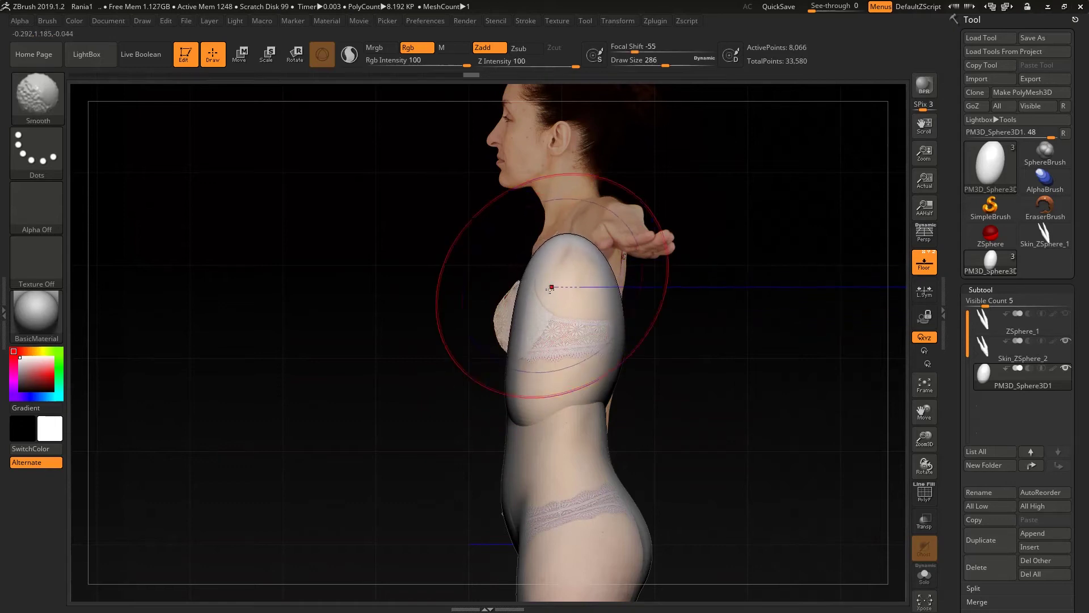
- Set the draw size to 257, then refine the torso form's back in side view and its side in front view
key("space")
left_click_drag(617, 288, 614, 288)
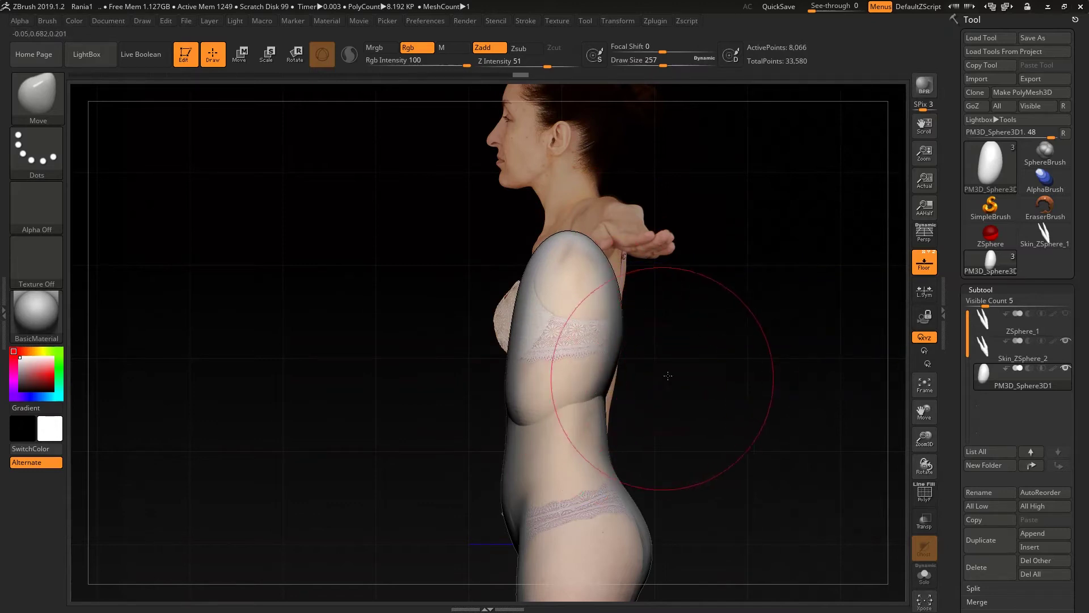
left_click_drag(673, 378, 710, 396, "shift")
left_click_drag(609, 384, 625, 376)
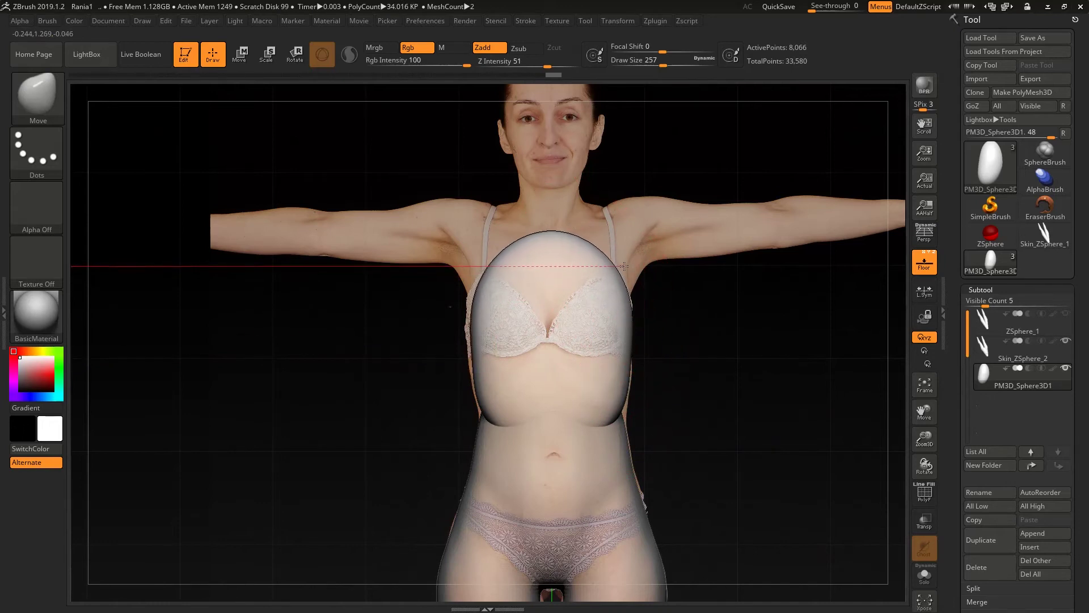
- Nudge the torso's upper side to the front-view outline and check the form with the reference photos hidden
left_click_drag(626, 267, 624, 264)
key("shift+p")
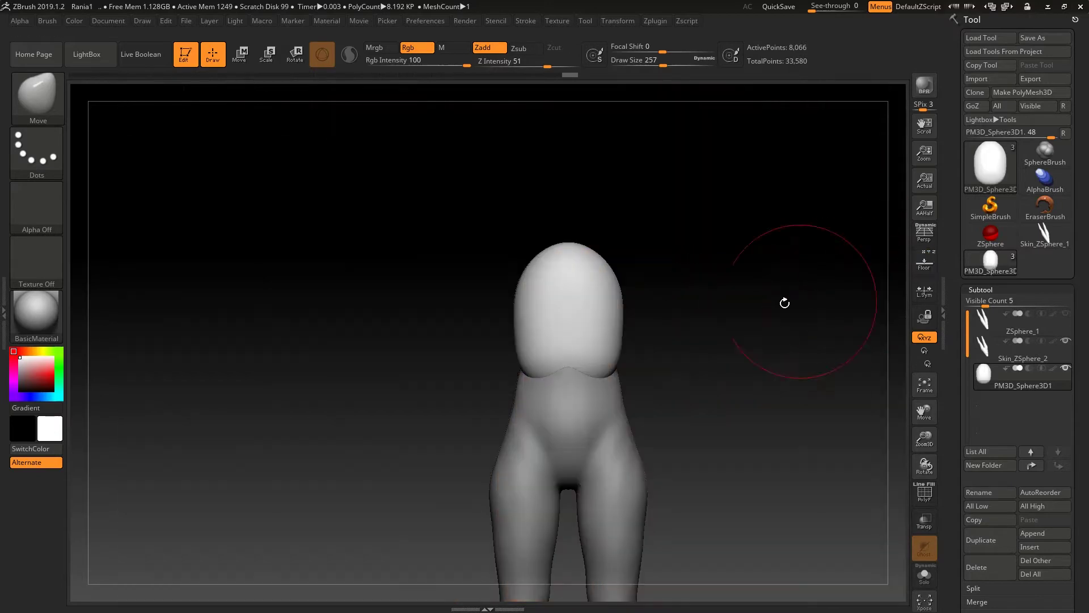
left_click_drag(705, 329, 662, 403)
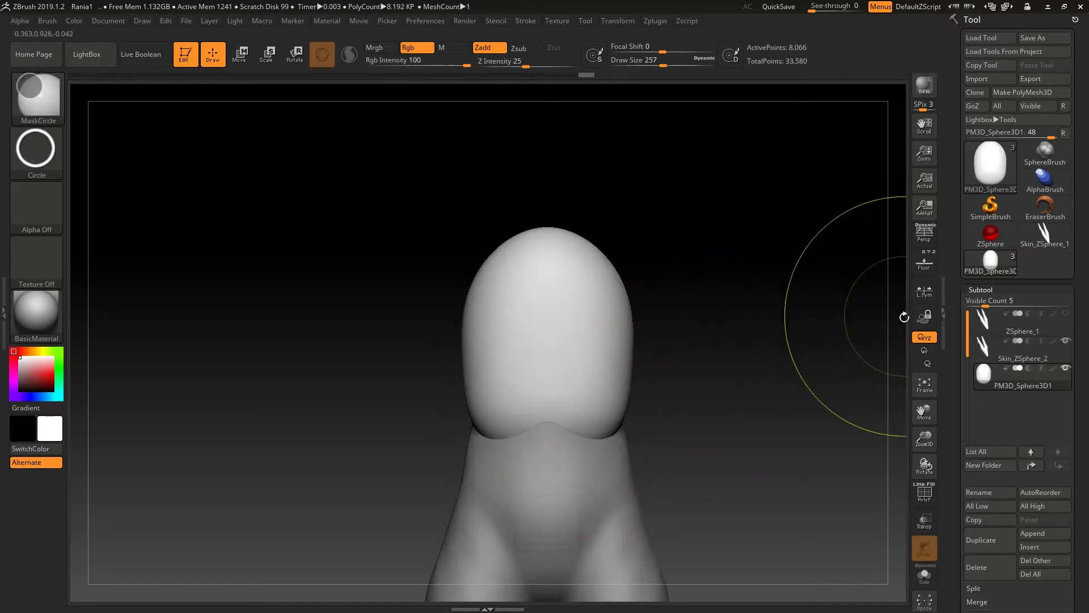
left_click(924, 268)
- Set the draw size to 149 and refine the rib cage form against the side-view and back-view references
key("space")
left_click_drag(674, 355, 659, 355)
left_click_drag(757, 384, 695, 389)
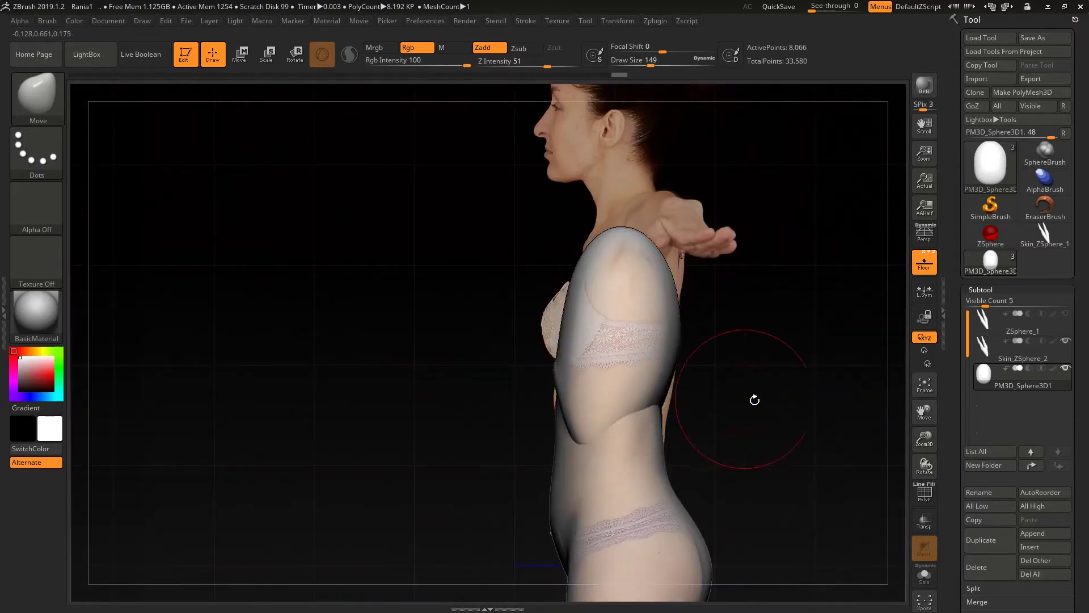
left_click_drag(760, 405, 699, 410, "shift")
key("shift")
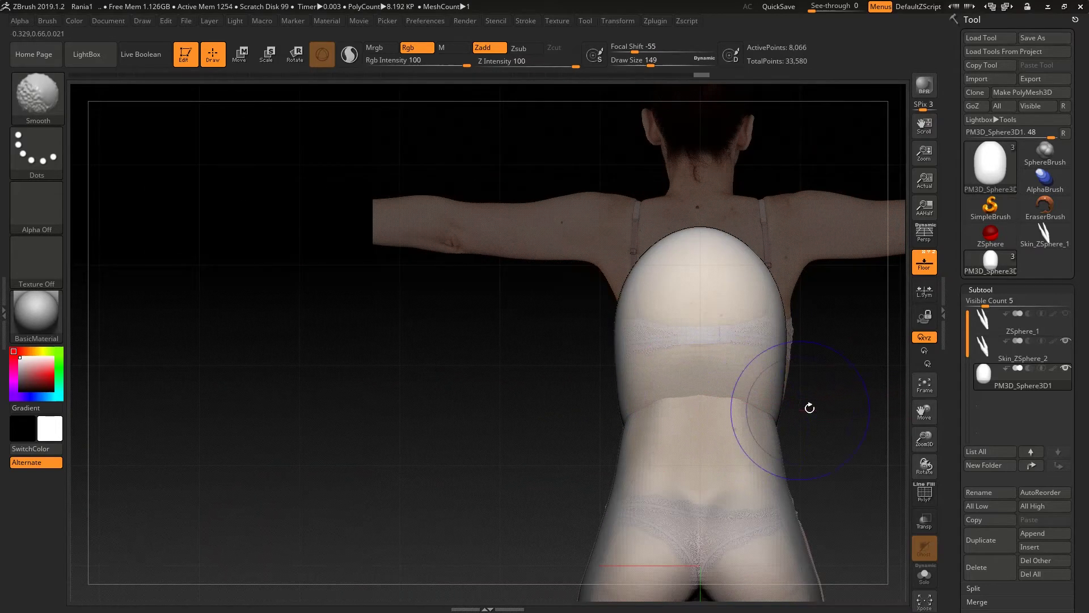
mouse_move(822, 404)
left_mouse_down()
mouse_move(864, 404)
mouse_move(822, 403)
mouse_move(845, 401)
left_mouse_up()
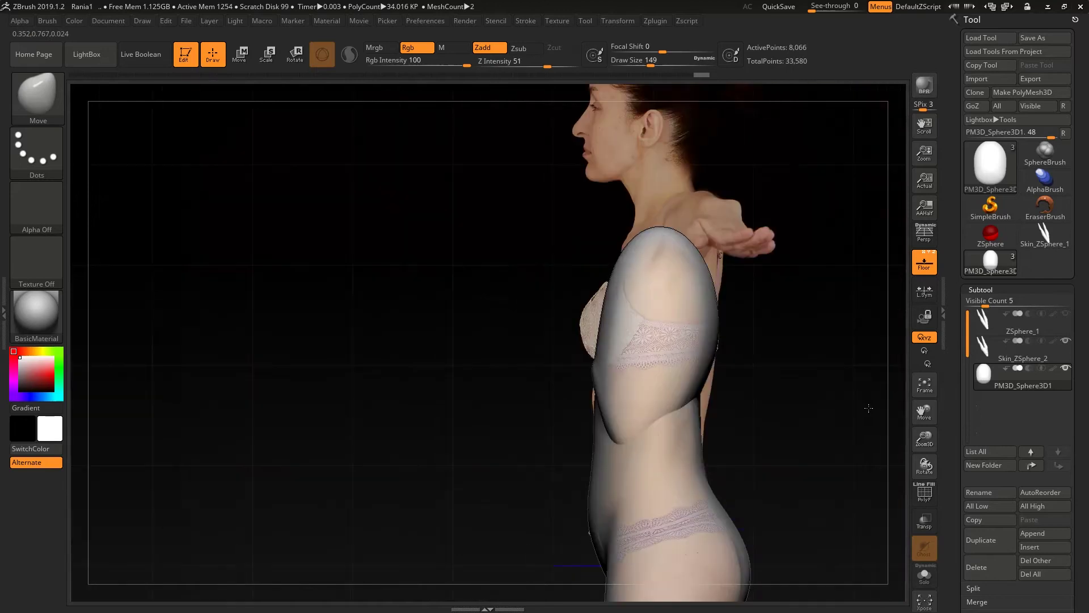
right_click_drag(696, 391, 767, 439)
key("ctrl+z")
key("ctrl+z")
key("ctrl+z")
key("ctrl+z")
- Append a Cylinder3D as a subtool and make it the active subtool
left_click(1040, 532)
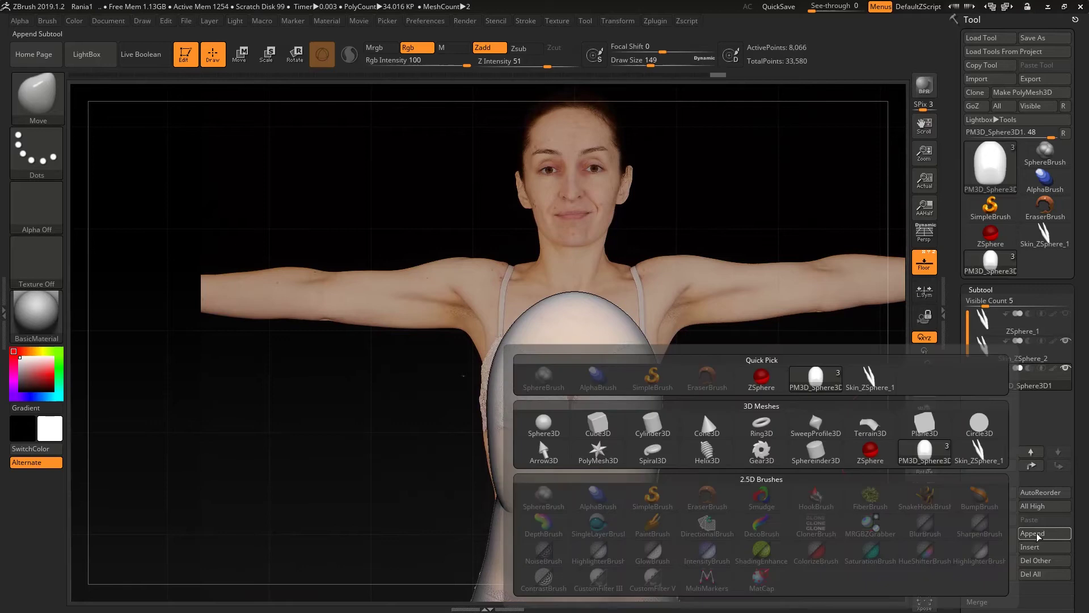
left_click(646, 421)
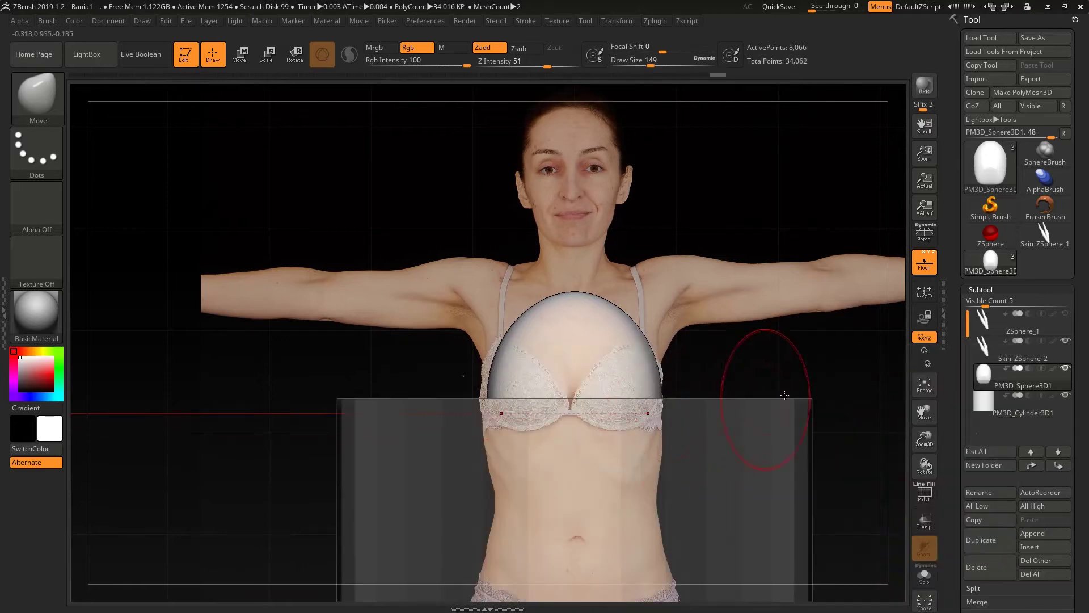
left_click(987, 406)
- Move the cylinder up over the upper chest and scale it down to a short neck base
right_click_drag(852, 404, 769, 316, "ctrl")
left_click(240, 54)
left_click_drag(574, 447, 575, 335)
scroll(584, 295, "up", 3)
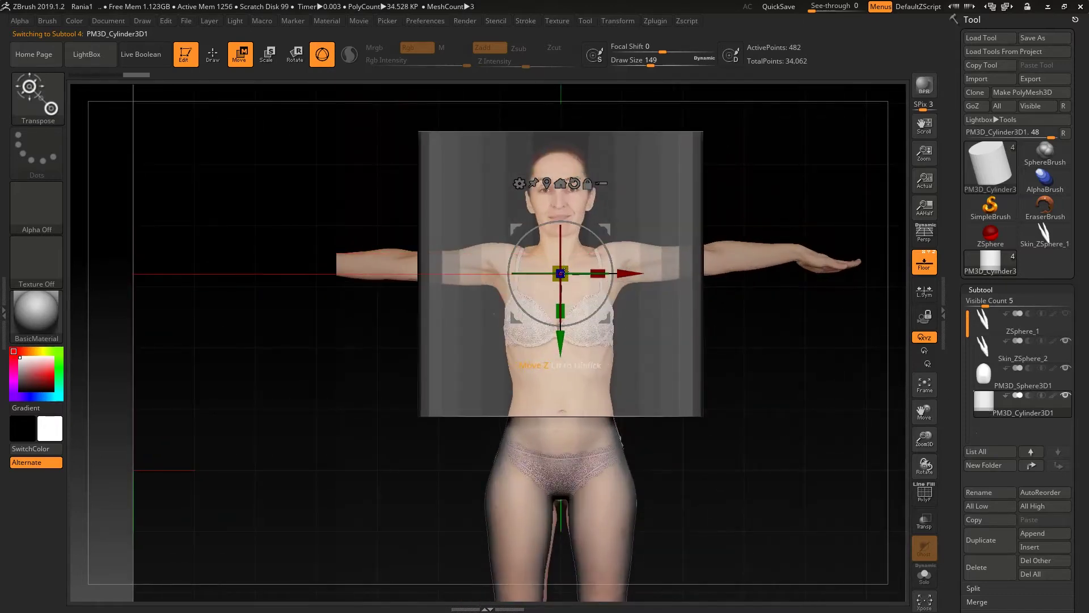
left_click_drag(560, 274, 467, 354)
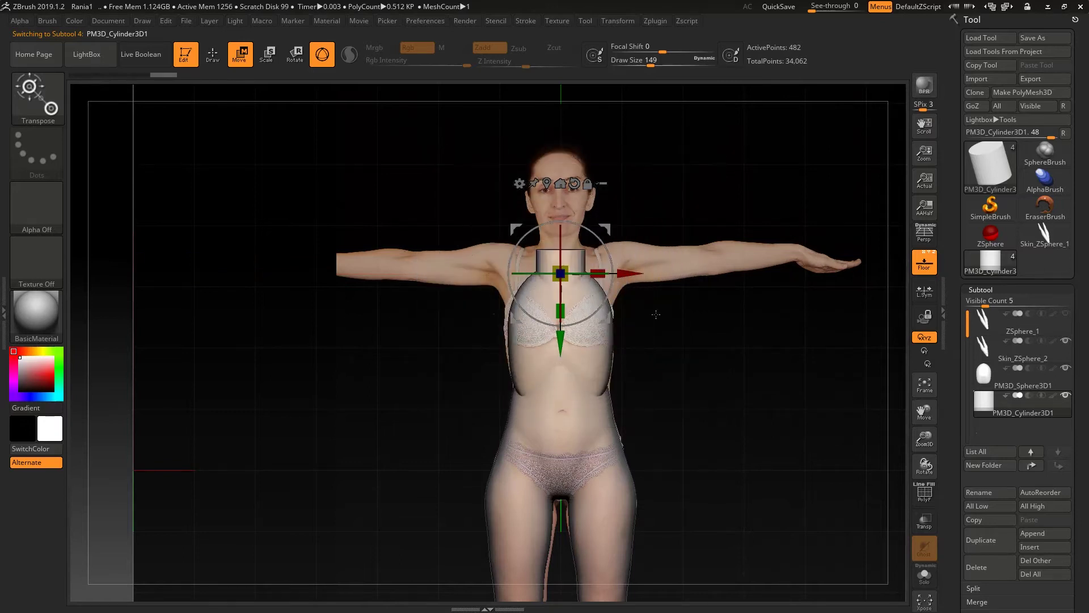
right_click_drag(700, 313, 693, 382, "ctrl")
right_click_drag(725, 416, 720, 432, "alt")
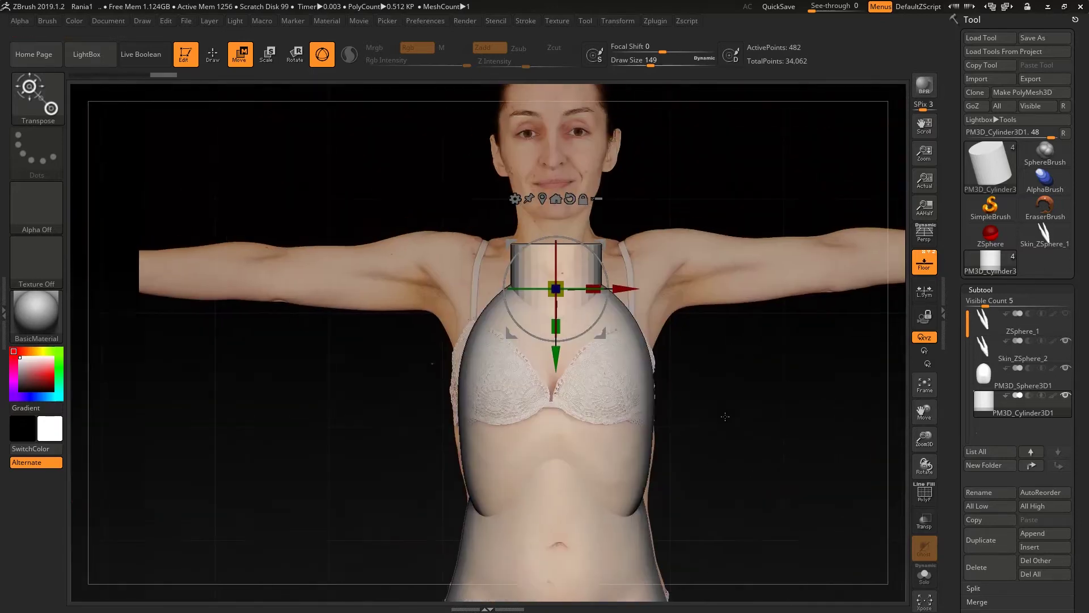
- Tilt and lengthen the cylinder along the neck in side view, then fine-tune its size in front view
left_click_drag(720, 431, 678, 426)
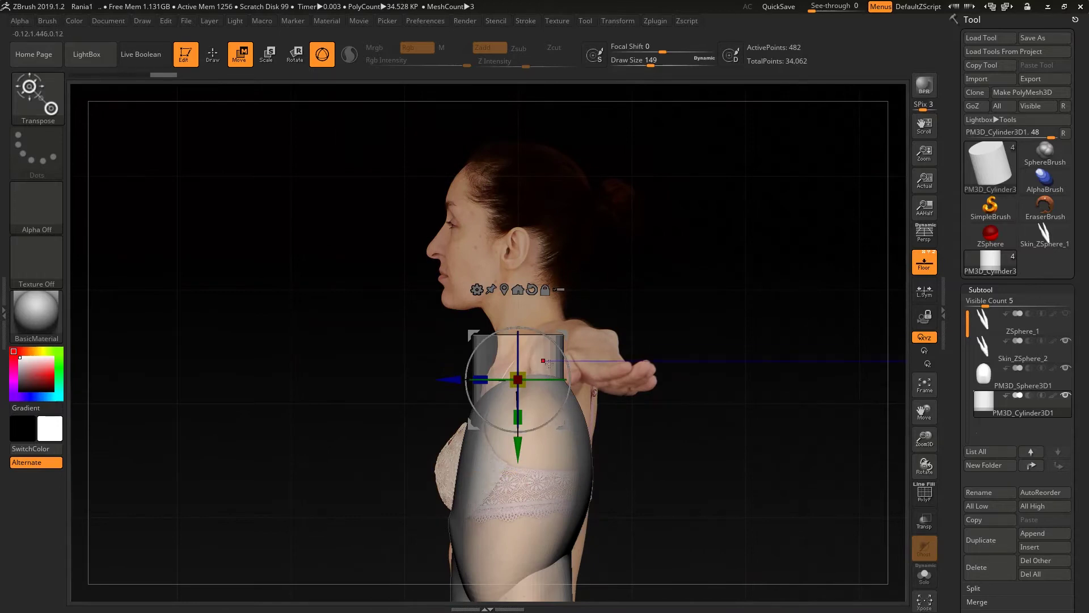
left_click_drag(566, 331, 576, 266)
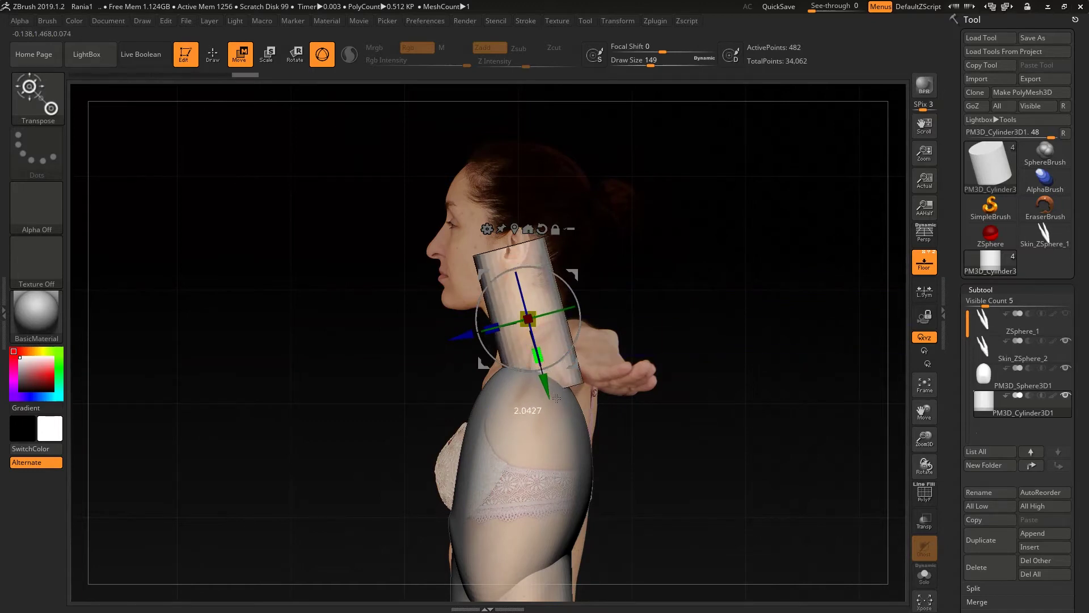
mouse_move(578, 275)
left_mouse_down()
mouse_move(572, 324)
mouse_move(576, 272)
left_mouse_up()
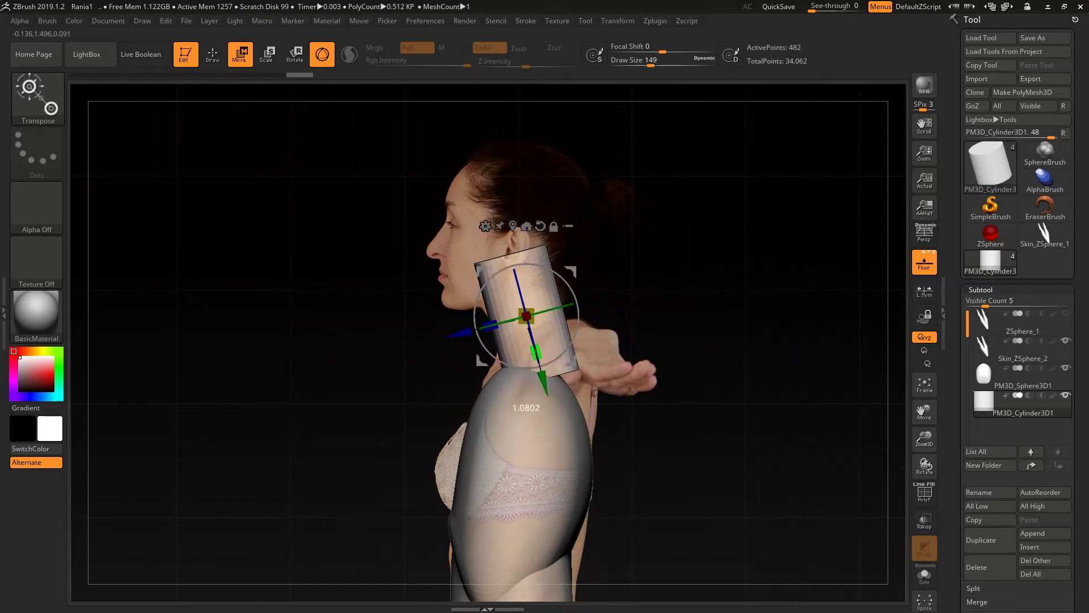
mouse_move(541, 385)
left_mouse_down()
mouse_move(538, 424)
mouse_move(527, 389)
left_mouse_up()
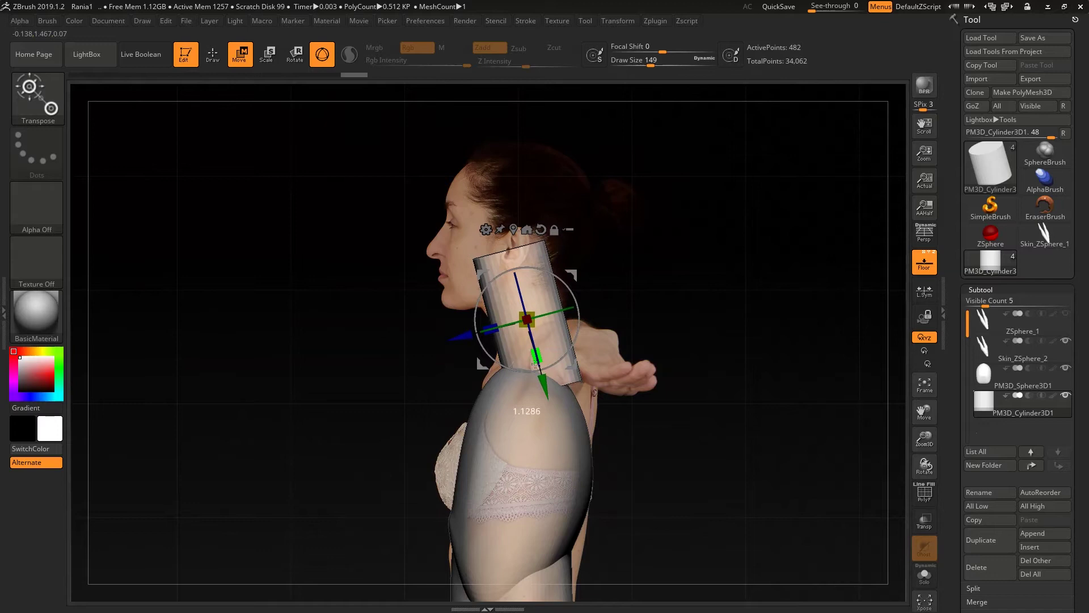
left_click_drag(669, 318, 806, 323)
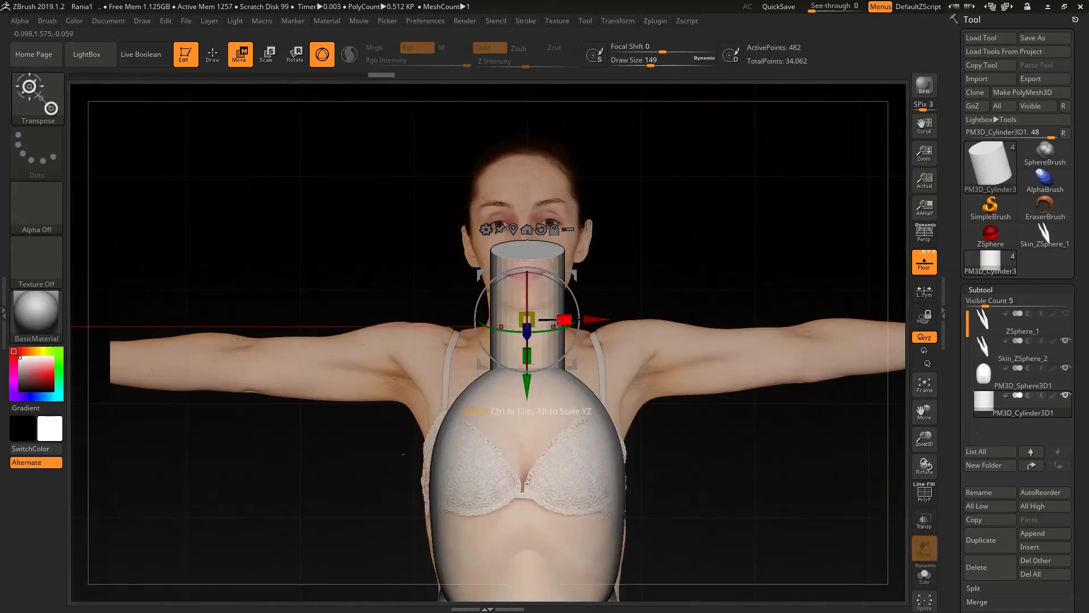
left_click_drag(528, 319, 537, 314)
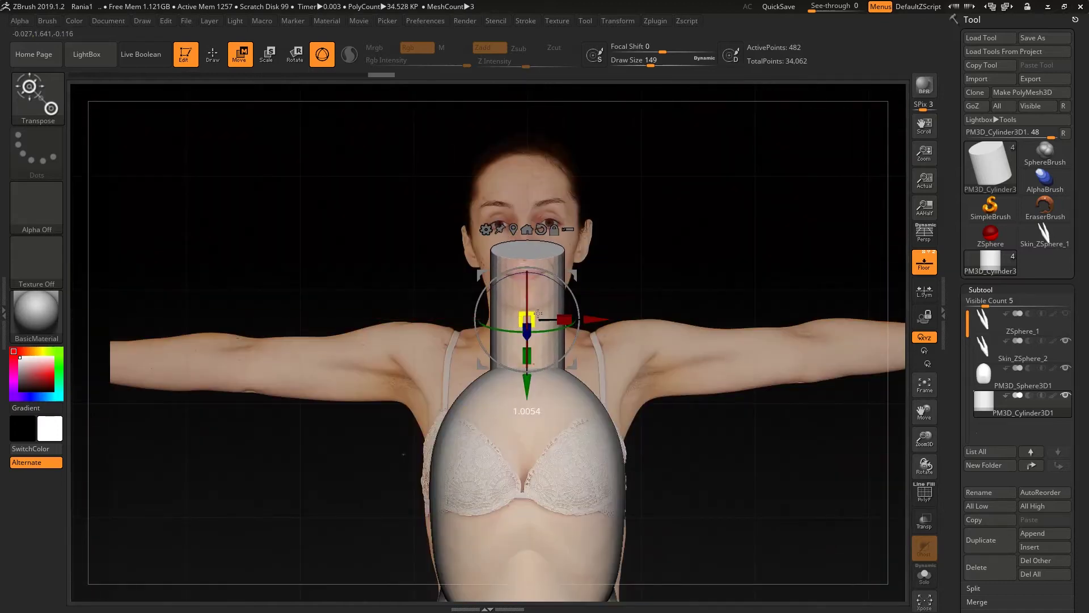
key("q")
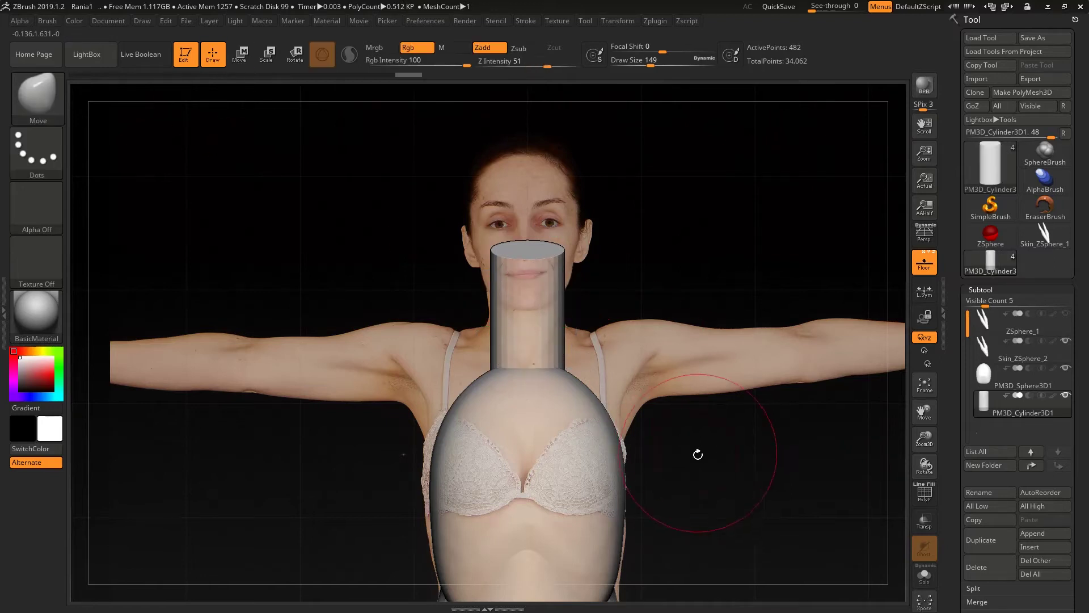
- Check the neck from the side, then append a Sphere3D subtool and make it active
left_click_drag(698, 454, 662, 460)
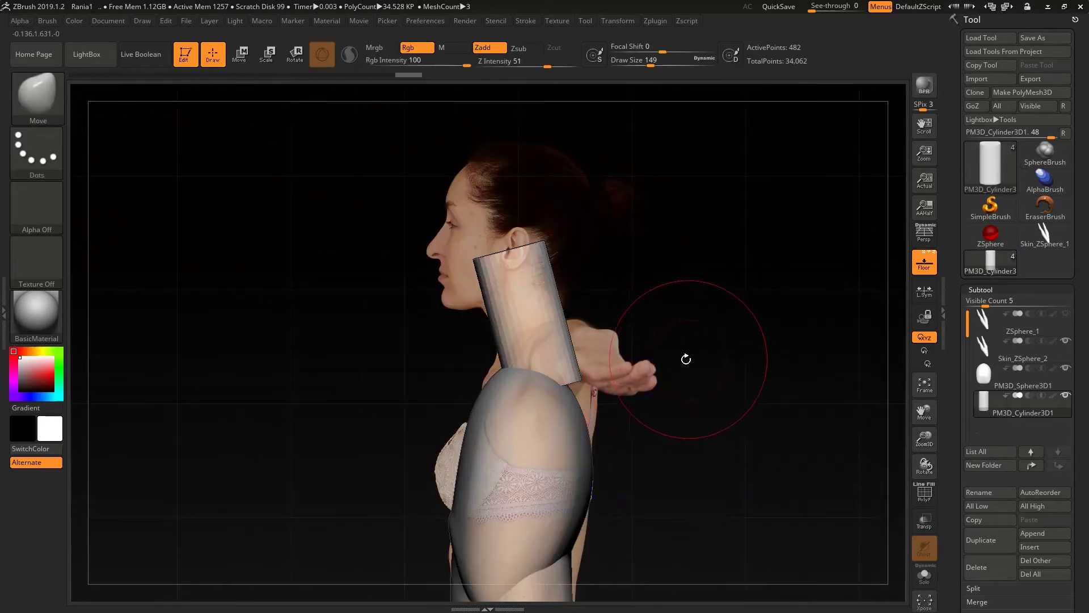
mouse_move(690, 359)
left_mouse_down()
mouse_move(685, 340)
mouse_move(692, 362)
mouse_move(749, 355)
mouse_move(701, 405)
mouse_move(673, 414)
mouse_move(703, 375)
mouse_move(713, 415)
left_mouse_up()
left_click(924, 262)
left_click(924, 262)
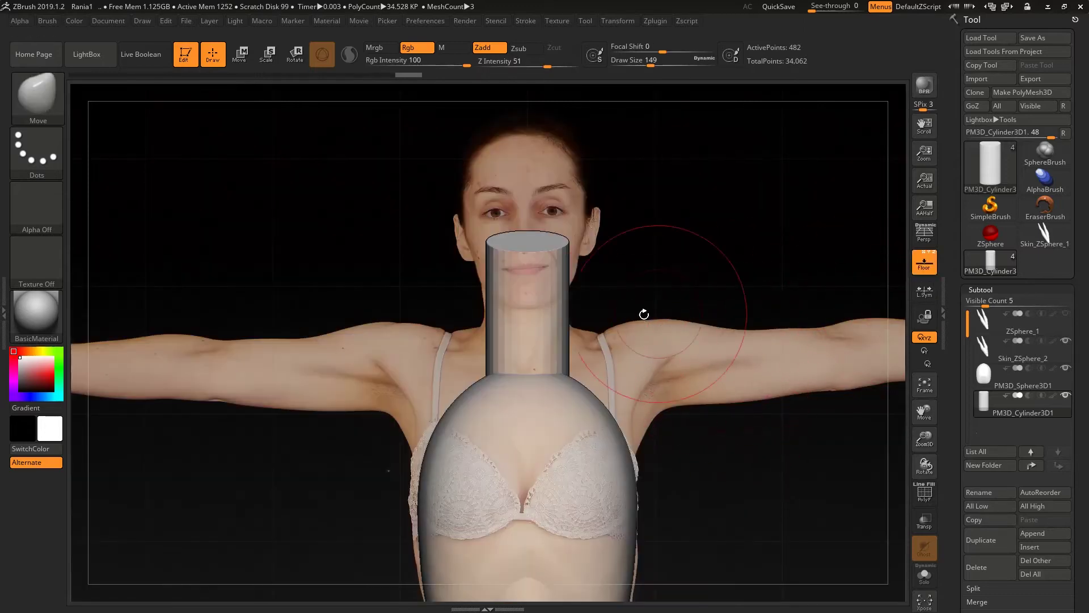
left_click(1039, 533)
left_click(702, 411)
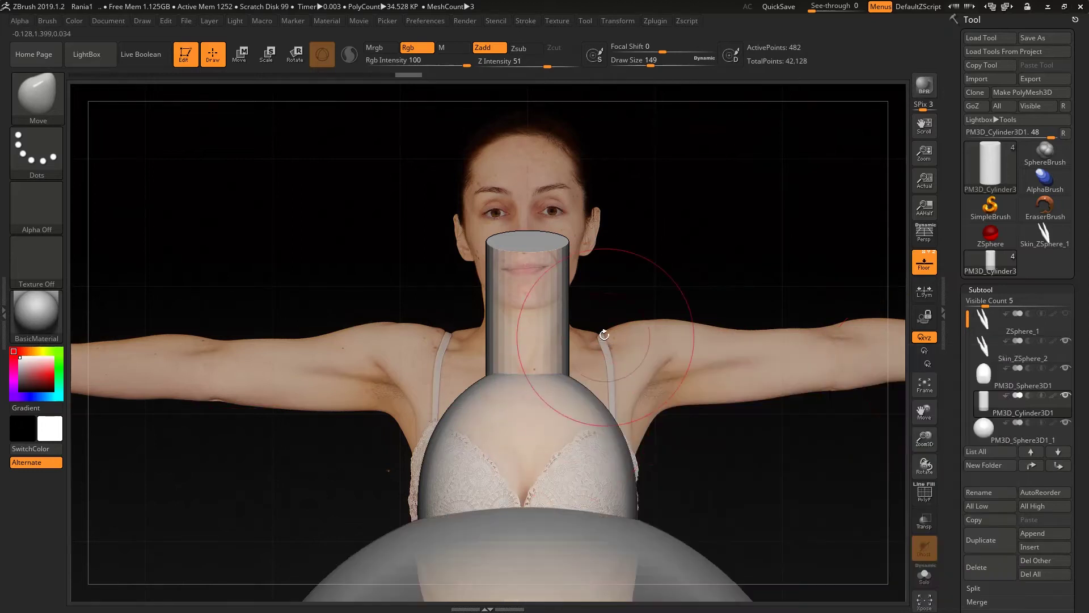
left_click_drag(720, 474, 818, 360, "alt")
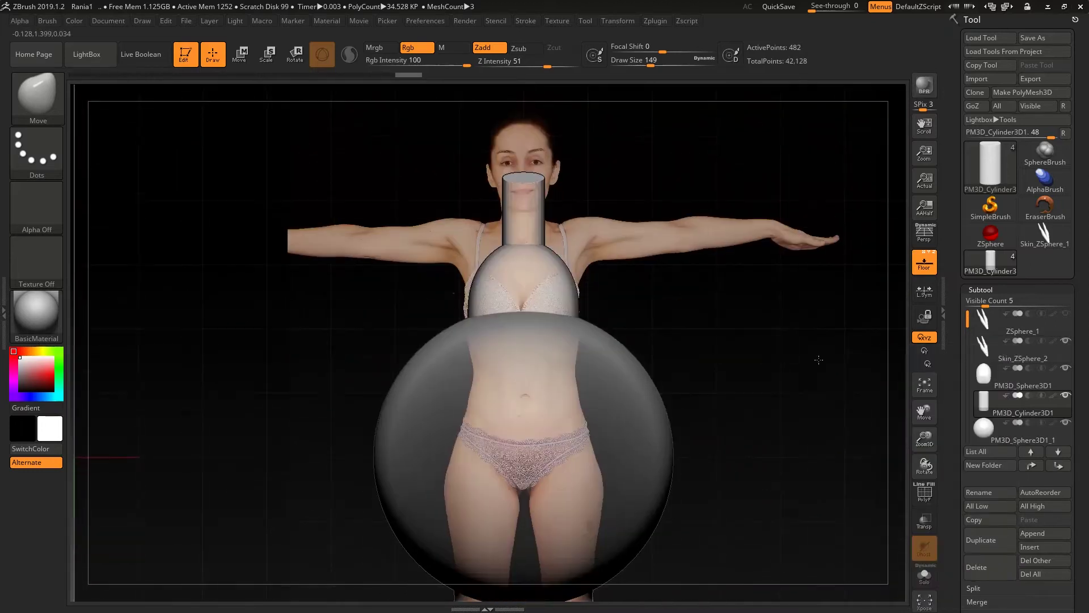
left_click(985, 433)
- Move the new sphere onto the model's left shoulder and scale it into a horizontally stretched ellipsoid
left_click(239, 54)
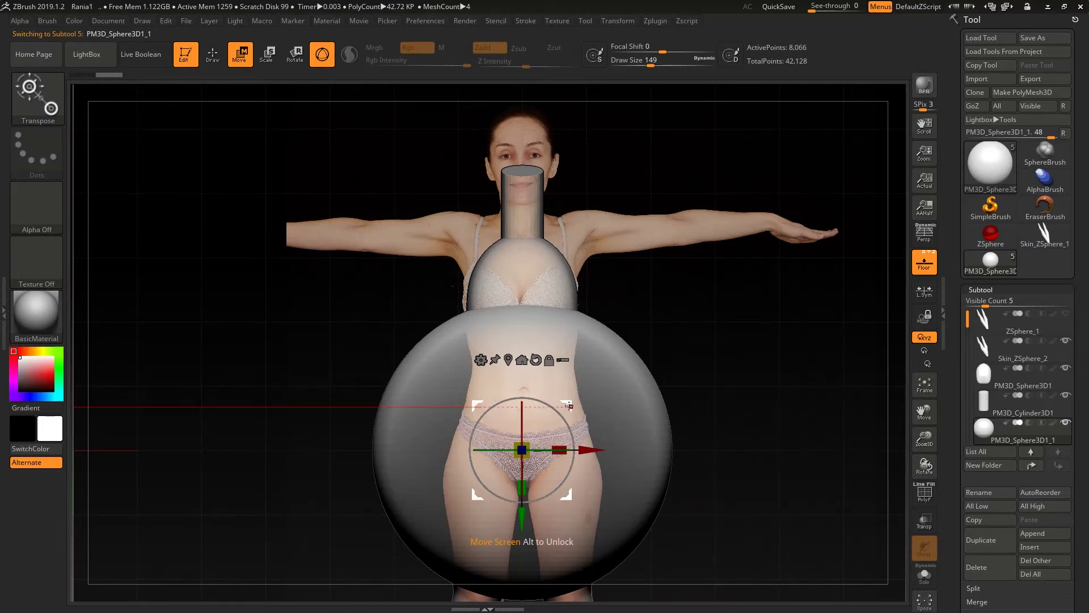
left_click_drag(522, 450, 556, 290)
left_click_drag(641, 392, 661, 529, "alt")
left_click_drag(605, 417, 589, 358)
left_click_drag(547, 311, 605, 358)
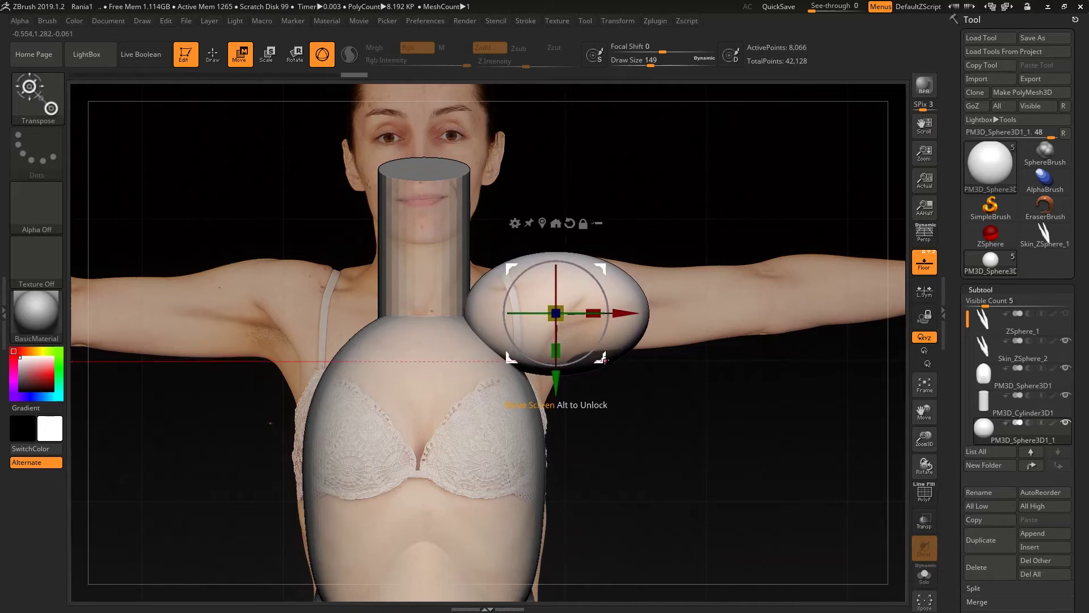
left_click(212, 55)
- Mirror the shoulder ellipsoid to the other side with Mirror And Weld, proceeding despite the floor elevation setting
left_click(984, 290)
left_click(987, 303)
left_click(993, 534)
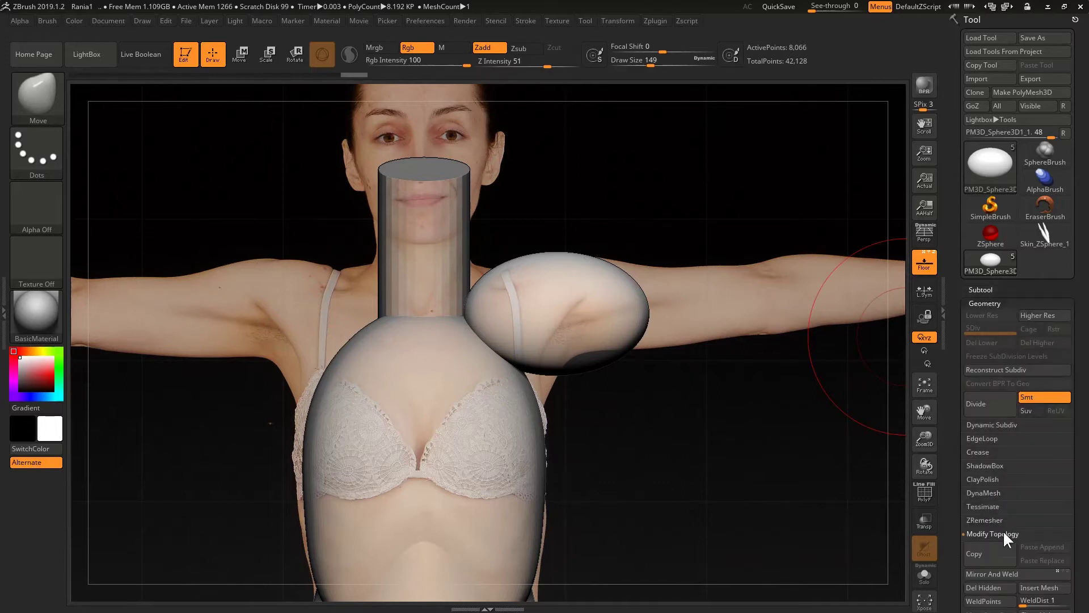
left_click(995, 574)
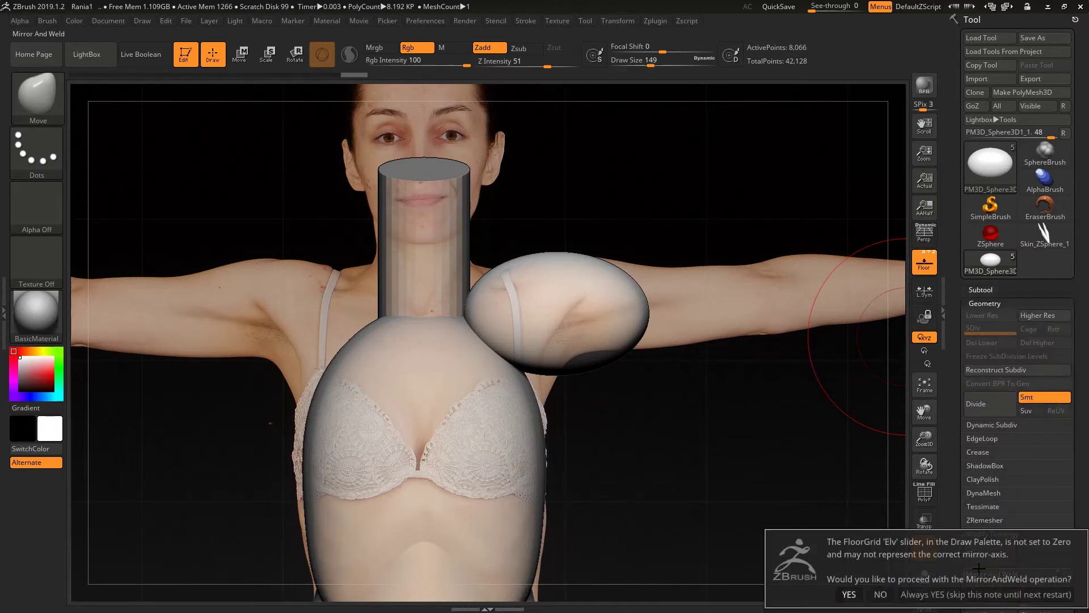
left_click(852, 595)
left_click_drag(647, 426, 698, 458, "alt")
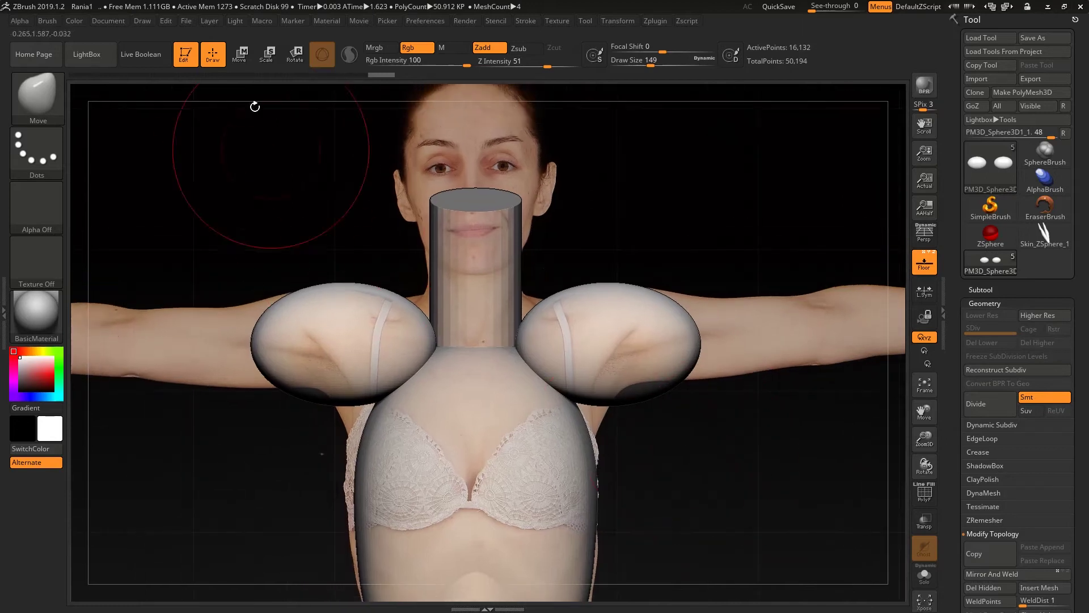
key("b")
key("m")
key("v")
mouse_move(639, 389)
left_mouse_down()
mouse_move(615, 317)
mouse_move(610, 329)
left_mouse_up()
key("ctrl+z")
key("ctrl+z")
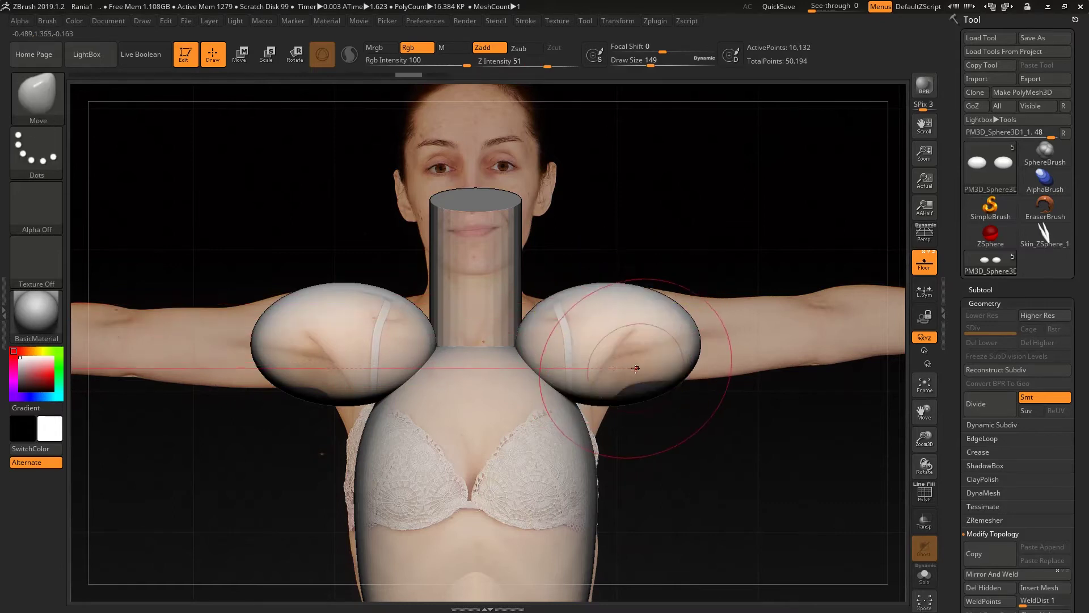
- Reshape both ellipsoids with the Move brush into curved shoulder forms that follow the reference shoulder and armpit outline
mouse_move(640, 381)
left_mouse_down()
mouse_move(613, 324)
mouse_move(632, 374)
mouse_move(617, 358)
left_mouse_up()
mouse_move(680, 332)
left_mouse_down()
mouse_move(693, 306)
mouse_move(675, 309)
left_mouse_up()
mouse_move(529, 310)
left_mouse_down()
mouse_move(618, 298)
mouse_move(721, 320)
left_mouse_up()
mouse_move(834, 284)
left_mouse_down()
mouse_move(856, 285)
mouse_move(666, 352)
left_mouse_up()
mouse_move(784, 281)
left_mouse_down()
mouse_move(756, 305)
mouse_move(764, 316)
mouse_move(763, 301)
mouse_move(749, 312)
mouse_move(778, 270)
mouse_move(734, 290)
mouse_move(698, 278)
left_mouse_up()
- Adjust the placement of the shoulder forms with the transform gizmo to match the side-view reference
key("w")
left_click_drag(489, 297, 525, 282)
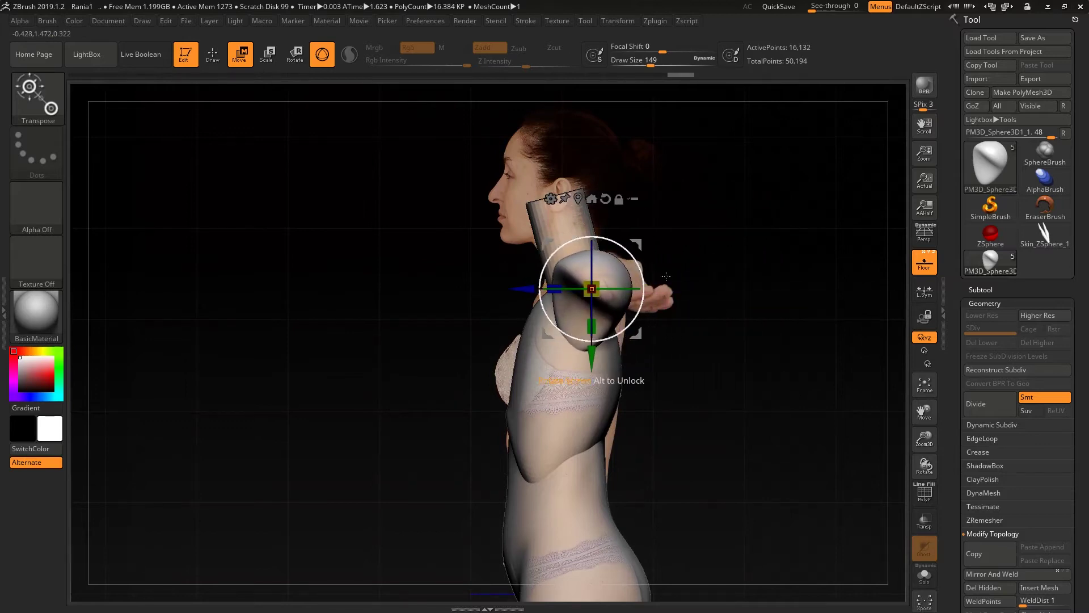
left_click_drag(680, 279, 668, 261)
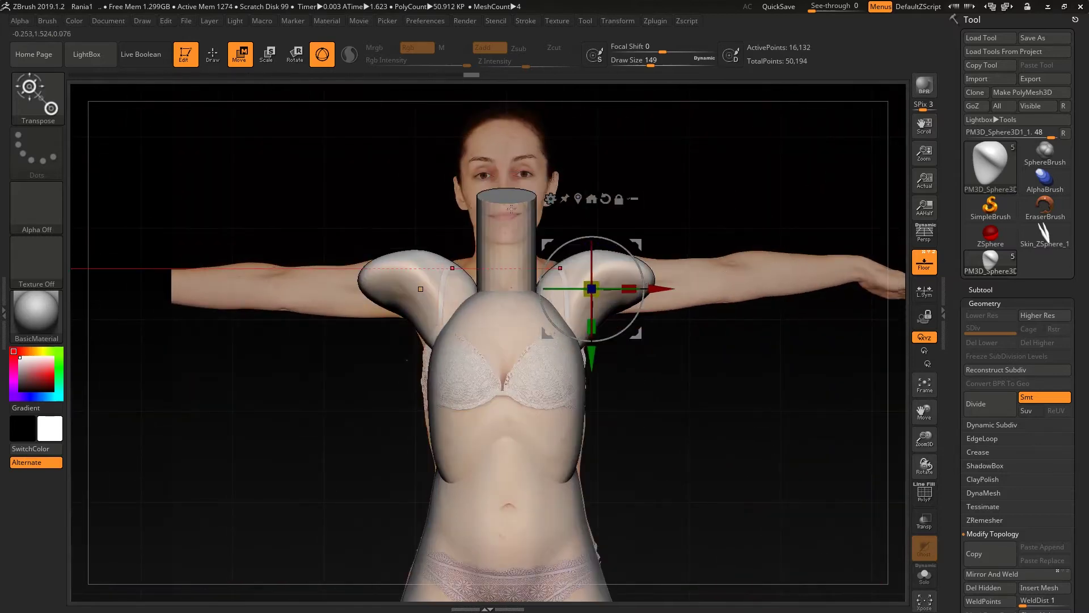
key("q")
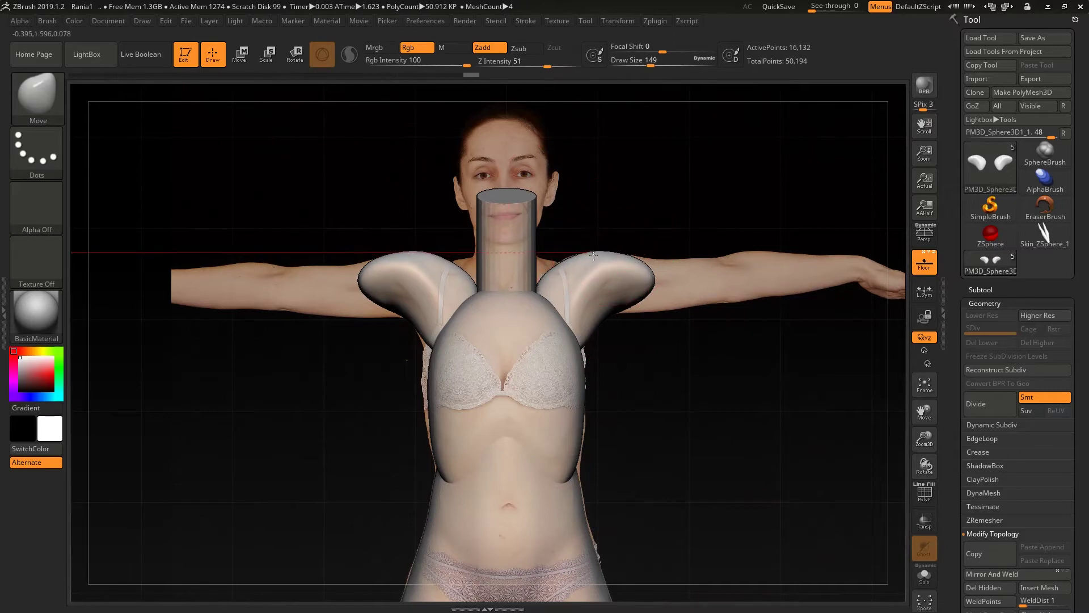
- Hide the reference photos and pick the ClayBuildup brush for the shoulder forms
left_click(925, 264)
mouse_move(790, 287)
left_mouse_down()
mouse_move(783, 318)
mouse_move(806, 340)
mouse_move(796, 297)
mouse_move(751, 350)
mouse_move(771, 289)
mouse_move(744, 303)
mouse_move(664, 278)
left_mouse_up()
key("b")
key("c")
key("b")
key("space")
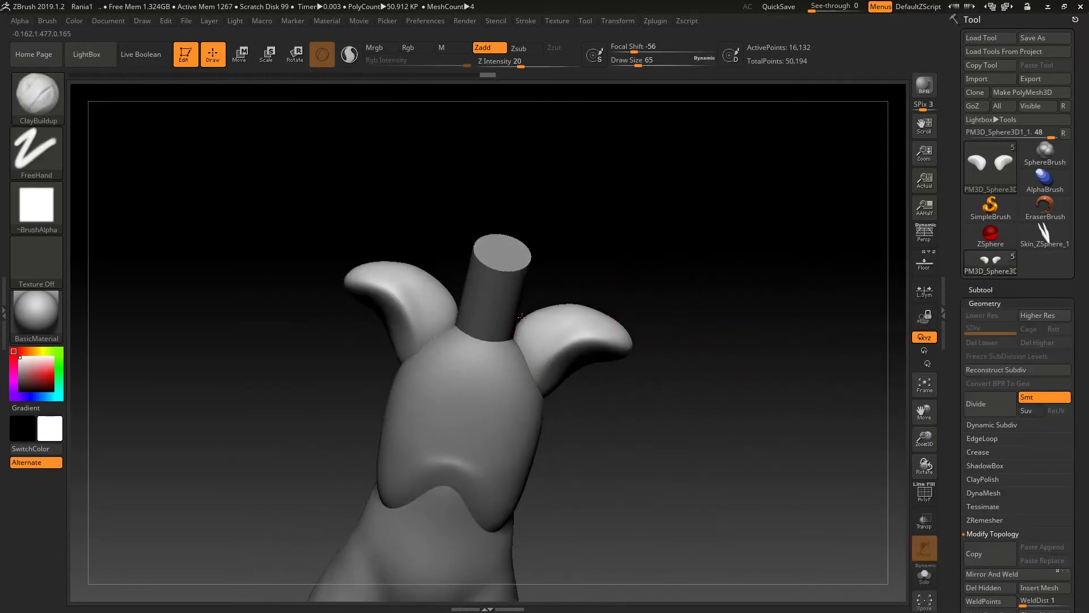
- Set the draw size to 94, build up clay on the shoulder forms and smooth their surfaces
key("space")
mouse_move(555, 348)
left_mouse_down()
mouse_move(559, 326)
mouse_move(583, 341)
mouse_move(526, 348)
mouse_move(555, 326)
left_mouse_up()
left_click_drag(686, 270, 652, 350)
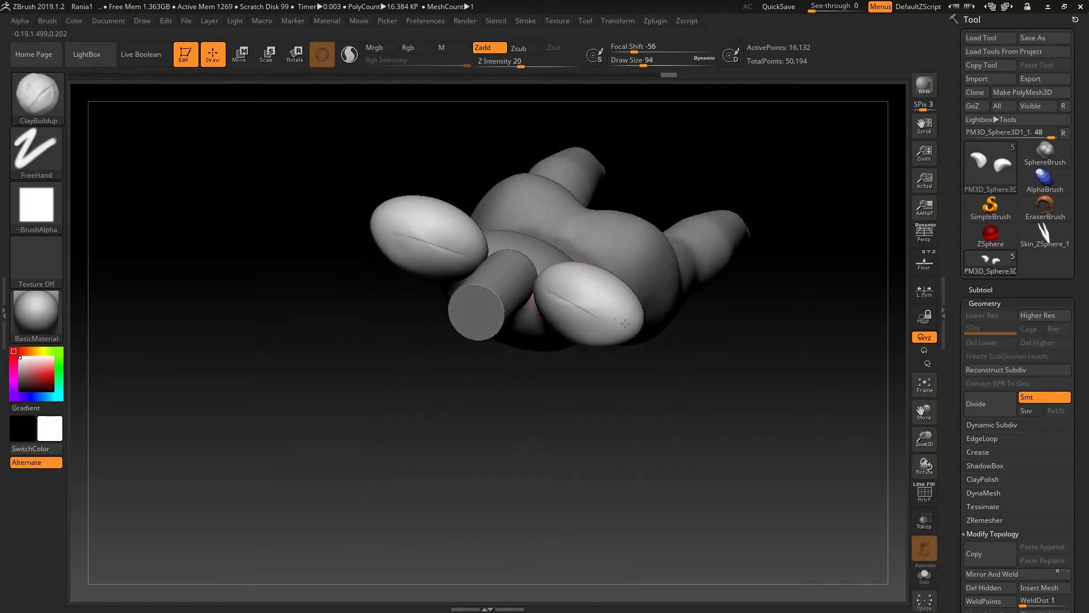
left_click_drag(720, 354, 595, 311)
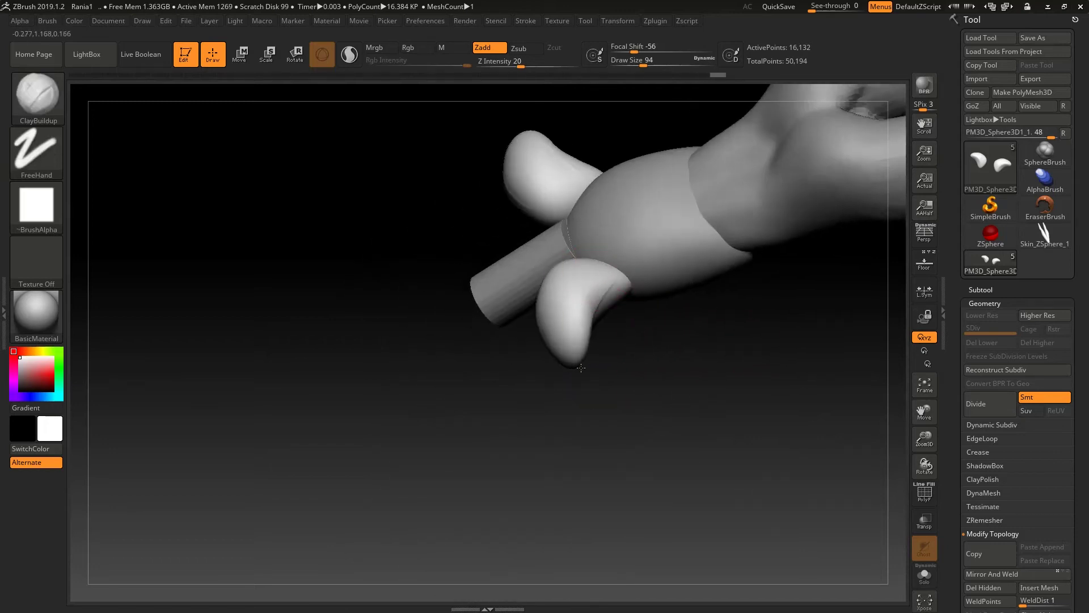
left_click_drag(572, 345, 584, 299, "shift")
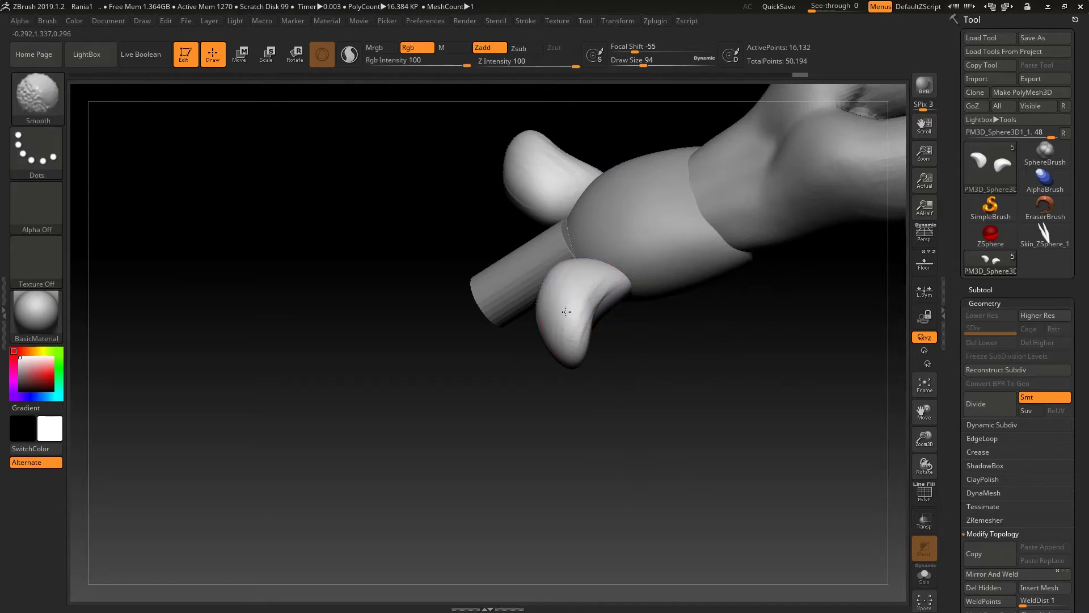
left_click_drag(669, 352, 747, 177)
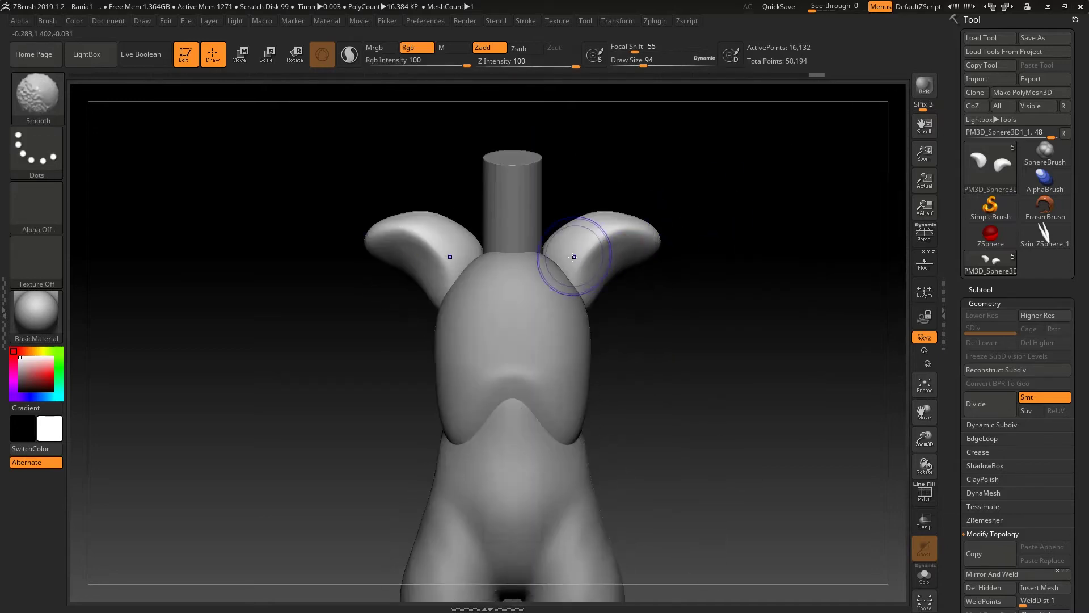
- Smooth the surfaces of the shoulder forms on their front and back sides
mouse_move(686, 296)
left_mouse_down()
mouse_move(604, 260)
mouse_move(628, 255)
mouse_move(614, 273)
mouse_move(623, 247)
left_mouse_up()
left_click_drag(659, 288, 693, 299, "shift")
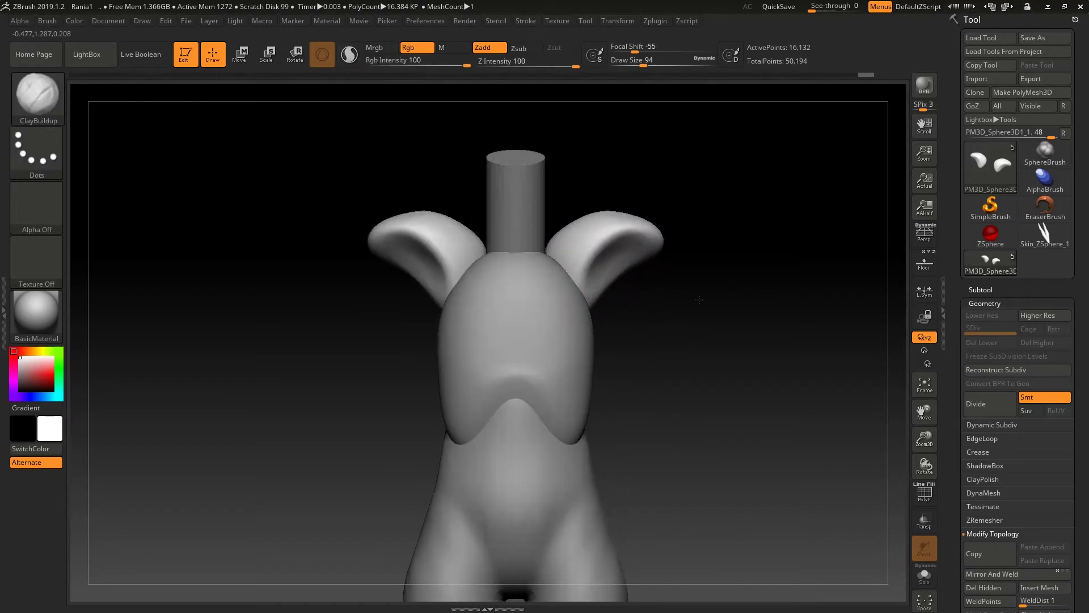
left_click(929, 265)
left_click(929, 264)
left_click_drag(730, 344, 706, 340)
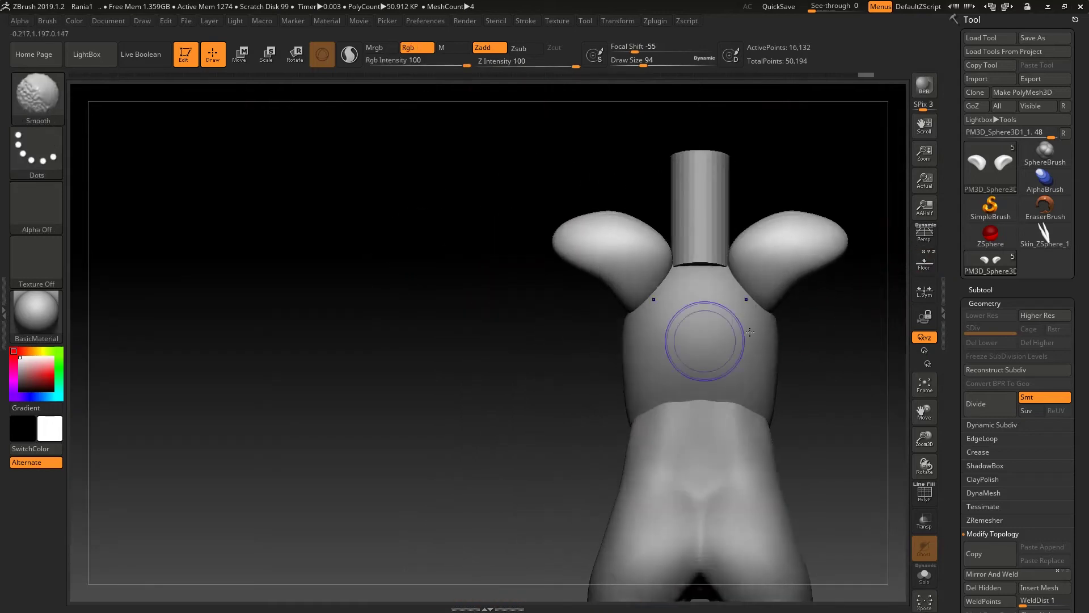
- Show the reference photos behind the back view and try to reshape the shoulder forms with the Move brush
left_click(925, 263)
mouse_move(798, 369)
left_mouse_down("alt")
mouse_move(785, 369)
mouse_move(817, 361)
left_mouse_up("alt")
key("b")
key("m")
key("v")
key("space")
left_click_drag(552, 295, 603, 227)
key("ctrl+z")
- Set the Move brush's draw size to 140, fit the shoulder forms to the back-view reference and hide the photos
key("space")
left_click_drag(718, 302, 702, 301)
mouse_move(519, 275)
left_mouse_down()
mouse_move(527, 258)
mouse_move(541, 280)
mouse_move(534, 261)
mouse_move(497, 249)
left_mouse_up()
key("ctrl+z")
key("space")
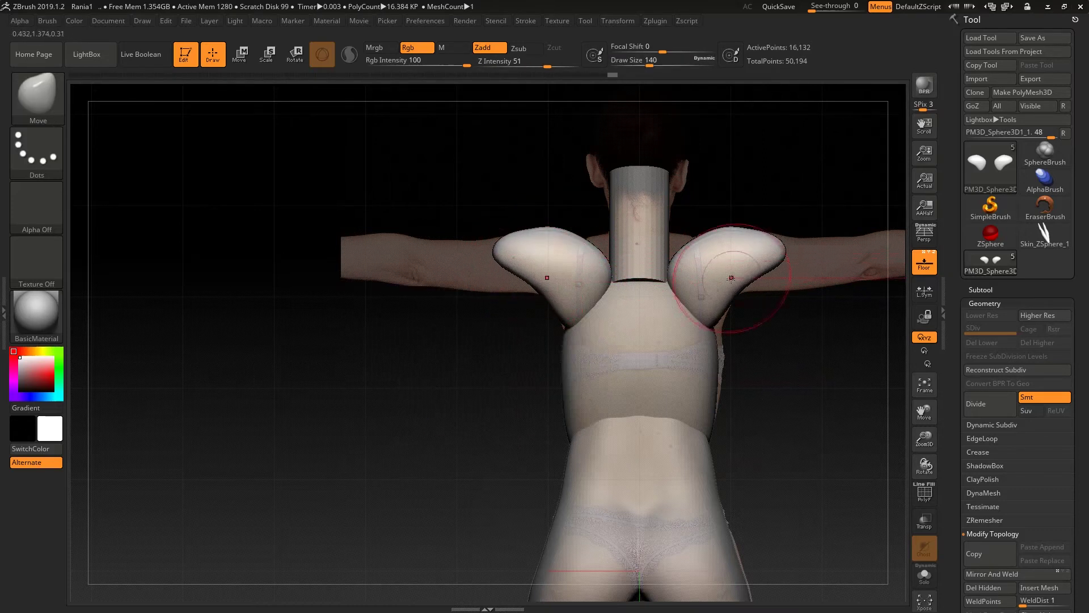
mouse_move(716, 316)
left_mouse_down()
mouse_move(720, 328)
mouse_move(730, 296)
left_mouse_up()
left_click_drag(775, 341, 98, 444)
left_click_drag(670, 386, 611, 400)
left_click(925, 271)
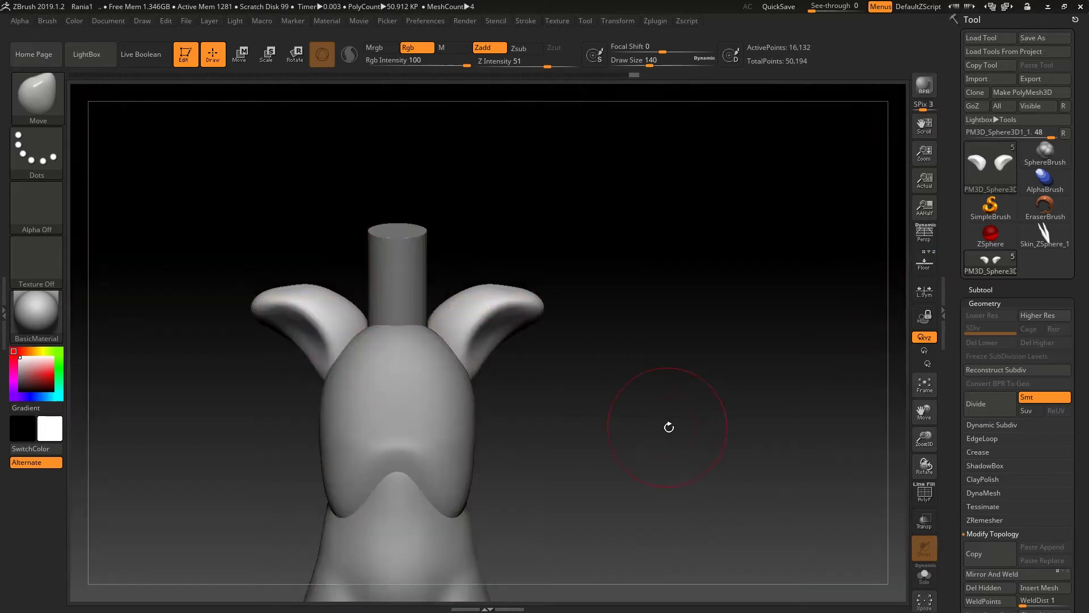
- Merge the rib cage subtool down with the neck cylinder and the shoulder forms into a single subtool
left_click_drag(710, 397, 755, 362)
left_click(988, 290)
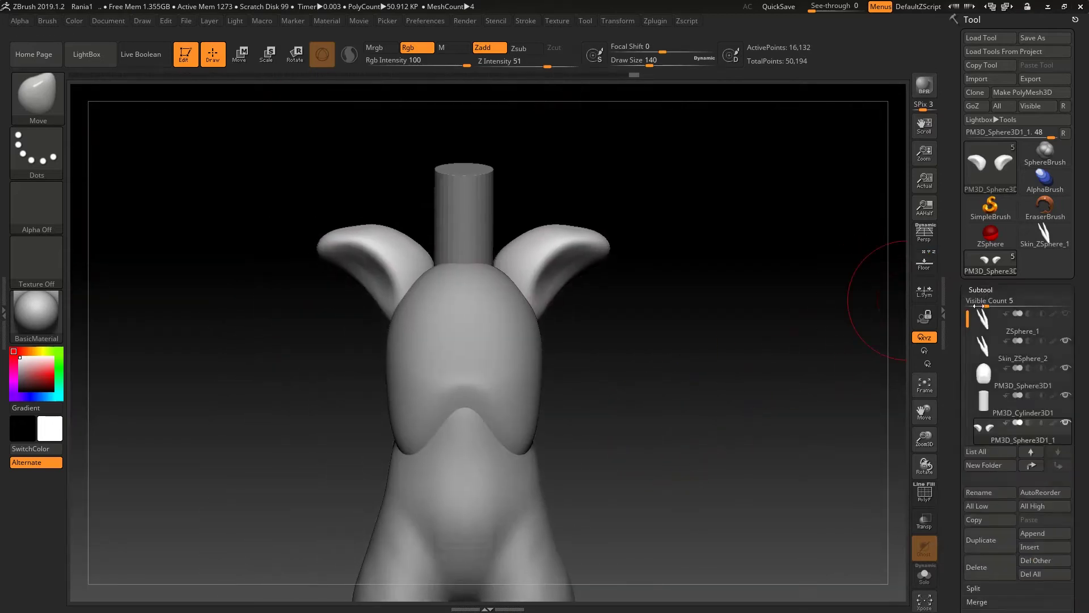
left_click(984, 378)
left_click(977, 601)
left_click(978, 559)
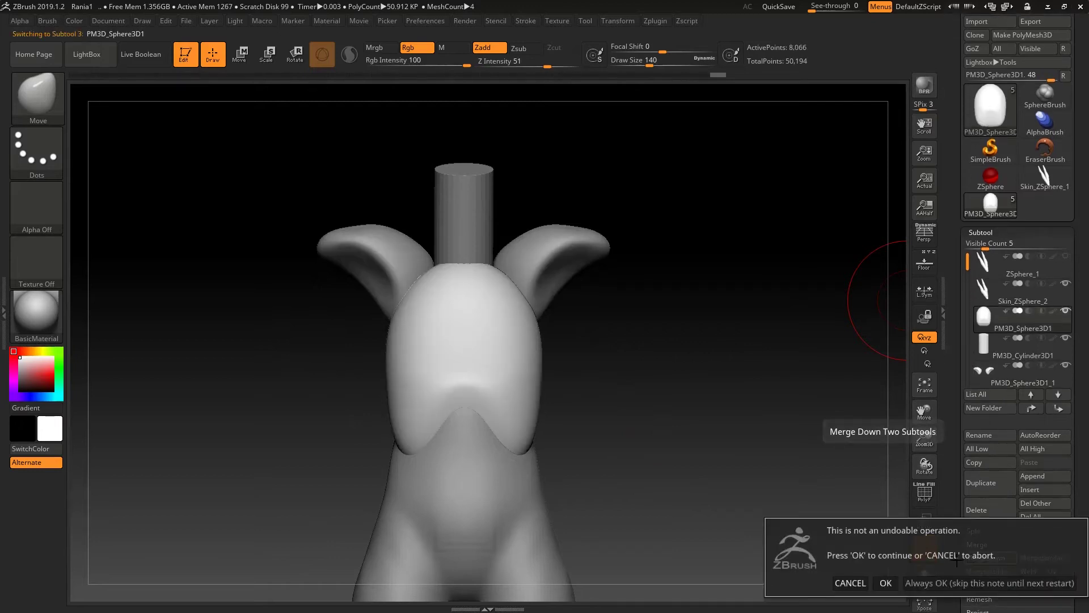
left_click(886, 583)
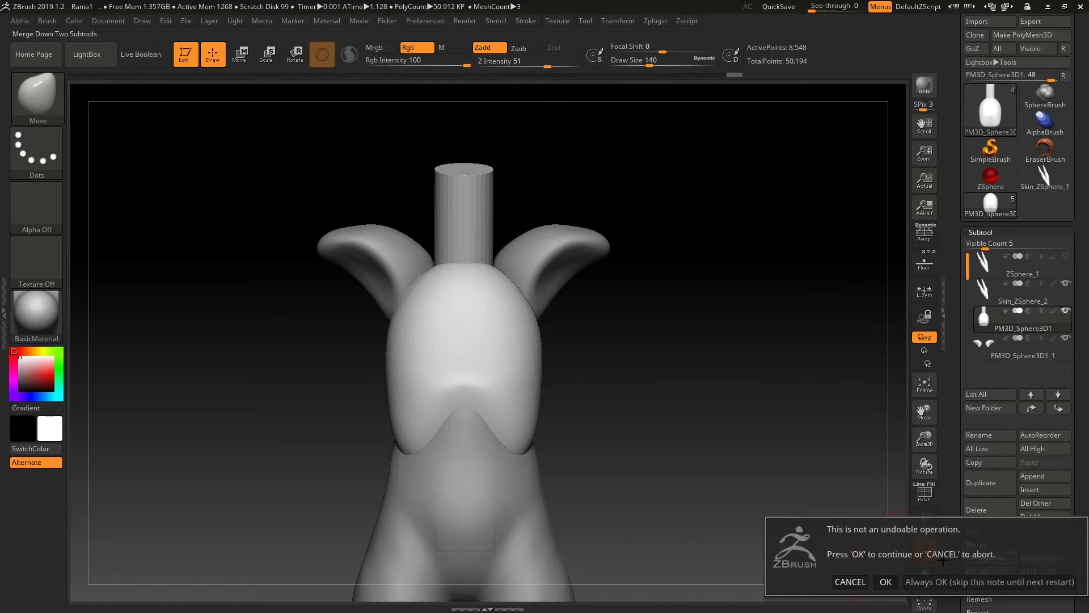
left_click(886, 582)
- Apply DynaMesh at resolution 128 to fuse the merged torso, neck and shoulders
left_click(985, 465)
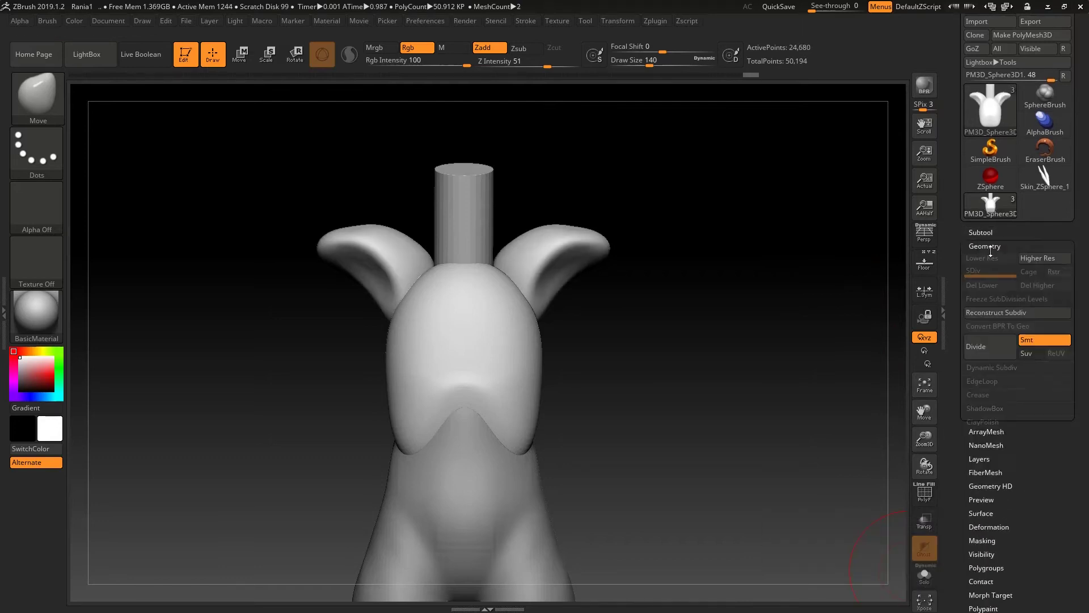
left_click_drag(957, 516, 1001, 404)
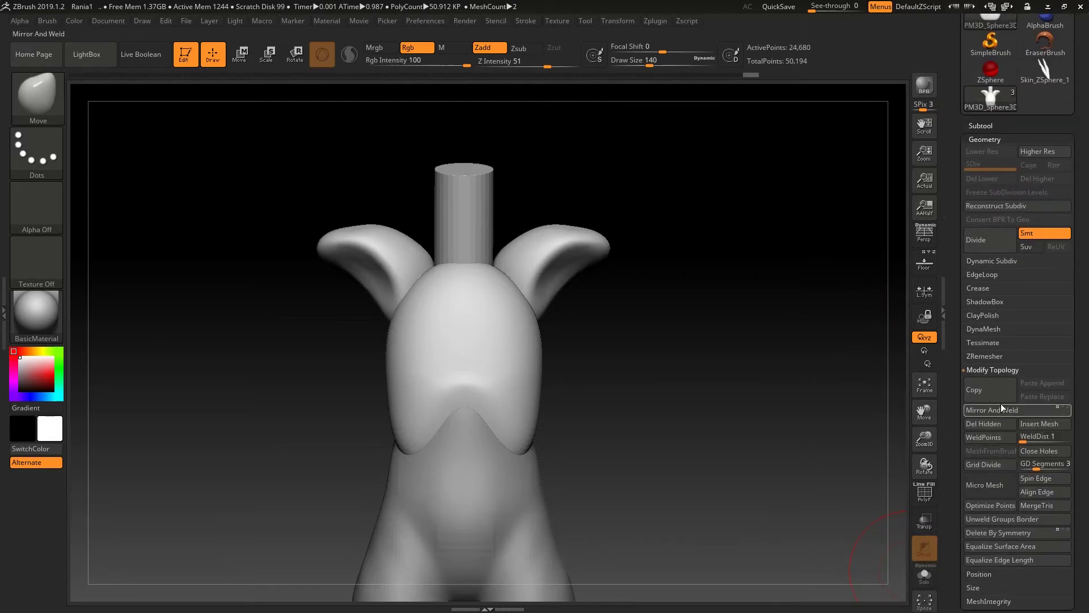
left_click(999, 366)
left_click(995, 328)
left_click(995, 346)
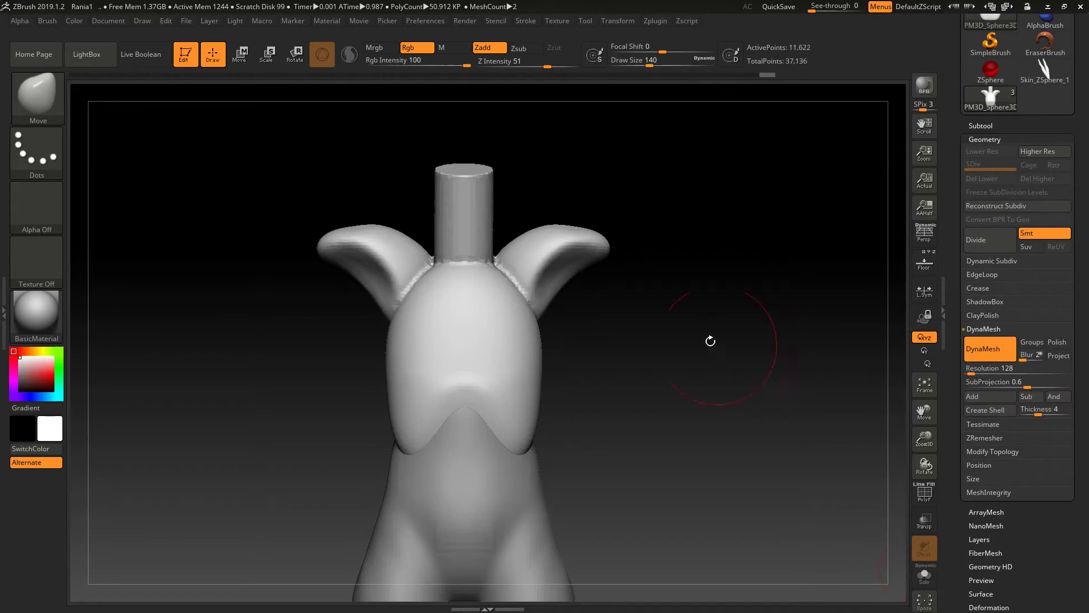
- Smooth the seams of the fused torso and pick the ClayBuildup brush with a draw size of 83
mouse_move(686, 330)
left_mouse_down()
mouse_move(683, 360)
mouse_move(641, 346)
left_mouse_up()
mouse_move(454, 301)
left_mouse_down("shift")
mouse_move(425, 291)
mouse_move(436, 277)
left_mouse_up("shift")
mouse_move(625, 314)
left_mouse_down("shift")
mouse_move(637, 302)
mouse_move(674, 353)
mouse_move(675, 339)
left_mouse_up("shift")
key("b")
key("c")
key("b")
key("space")
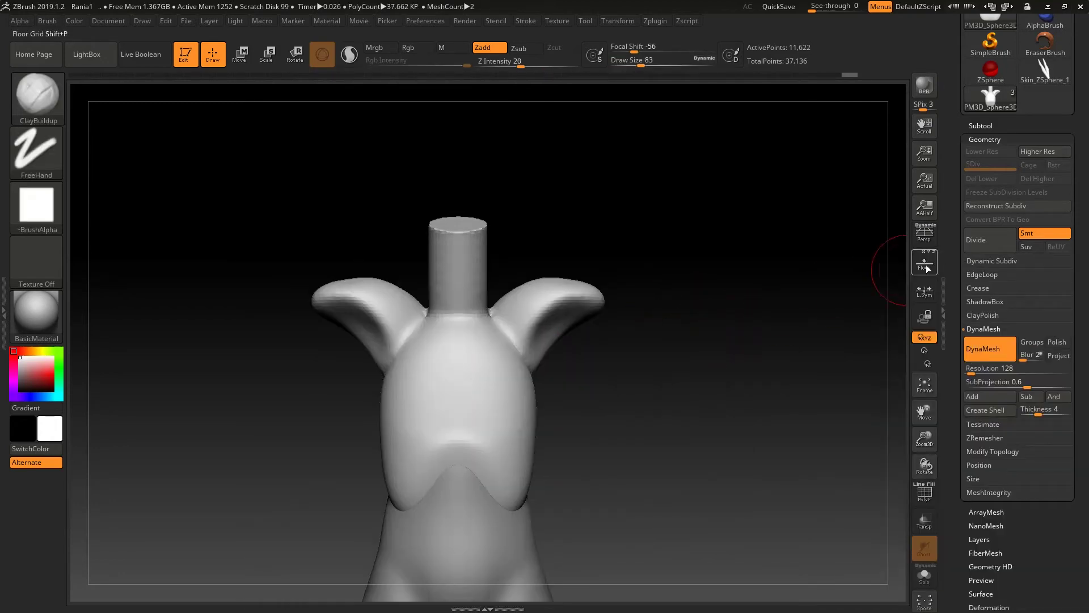
- Compare with the front reference and build up clay between the neck and the shoulders
left_click(926, 266)
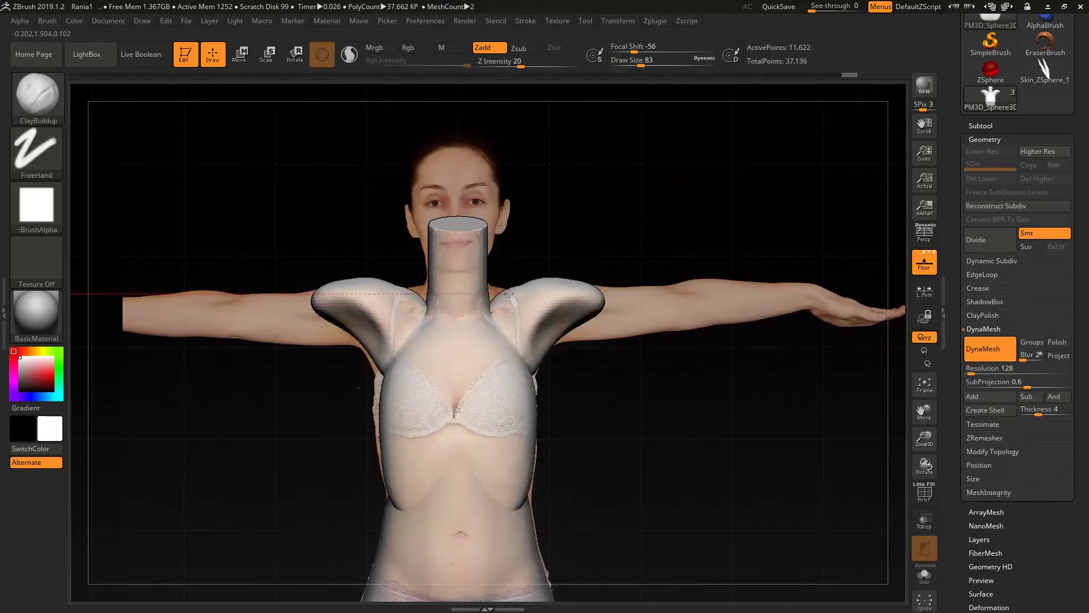
left_click_drag(509, 293, 506, 296)
left_click_drag(559, 258, 557, 299)
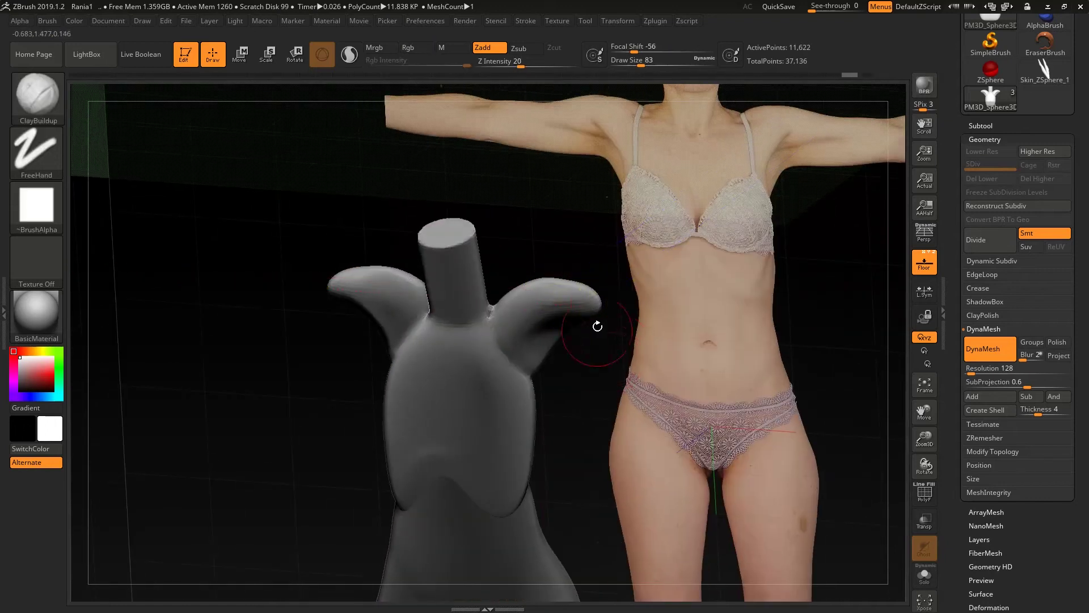
left_click(924, 263)
left_click_drag(664, 360, 488, 308)
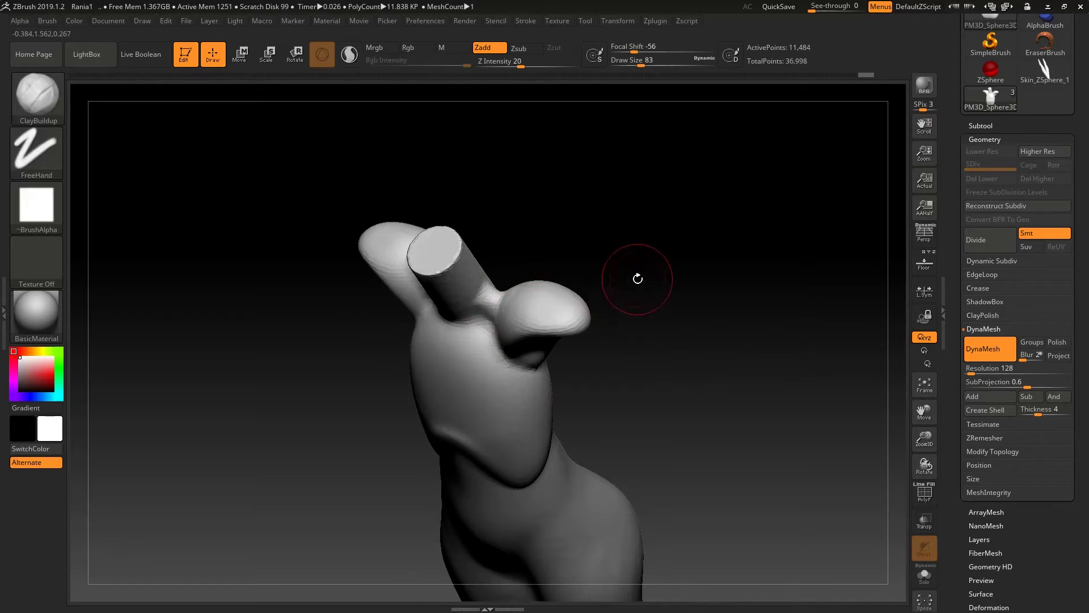
- Choose MaskPen as the masking brush for the torso mesh
mouse_move(637, 274)
left_mouse_down()
mouse_move(720, 274)
mouse_move(638, 286)
left_mouse_up()
left_click(56, 108)
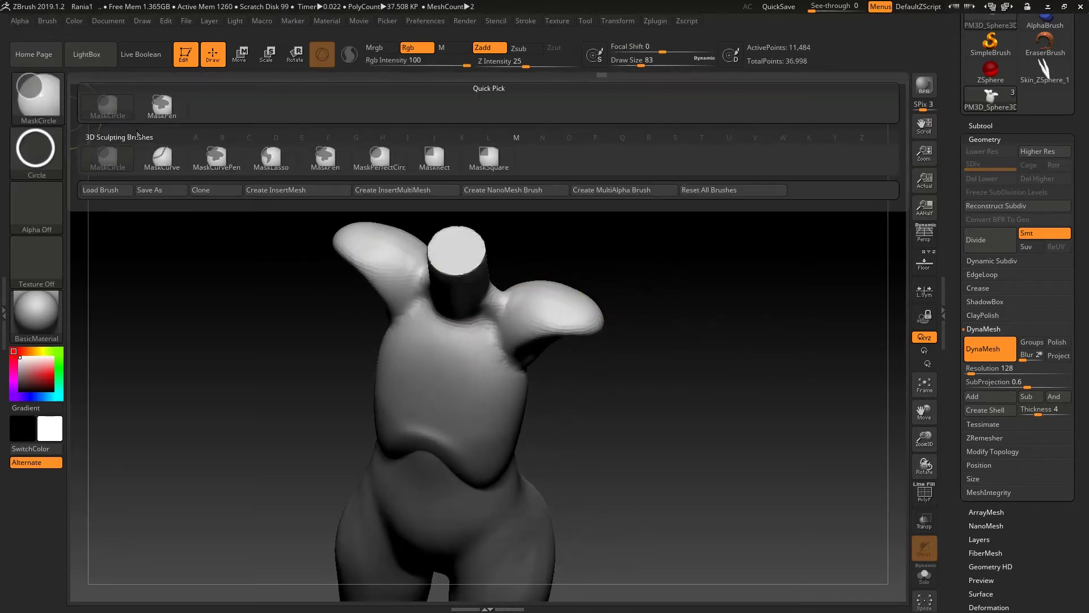
left_click(163, 108)
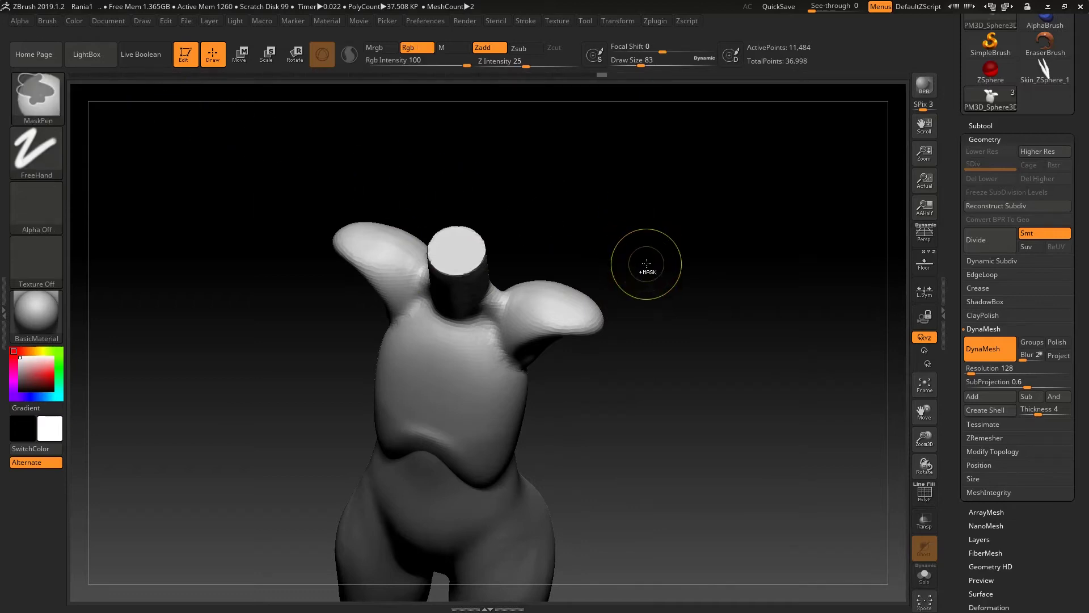
left_click_drag(744, 358, 741, 369, "ctrl")
- Build up clay across the upper back between the neck and shoulders and smooth the transitions
left_click_drag(547, 258, 529, 272)
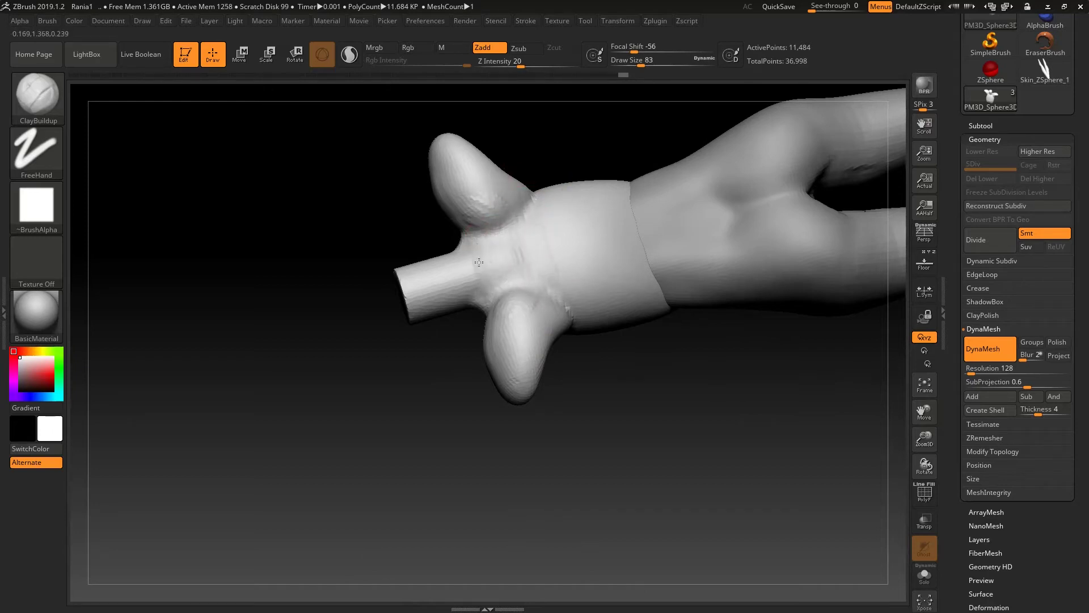
key("shift")
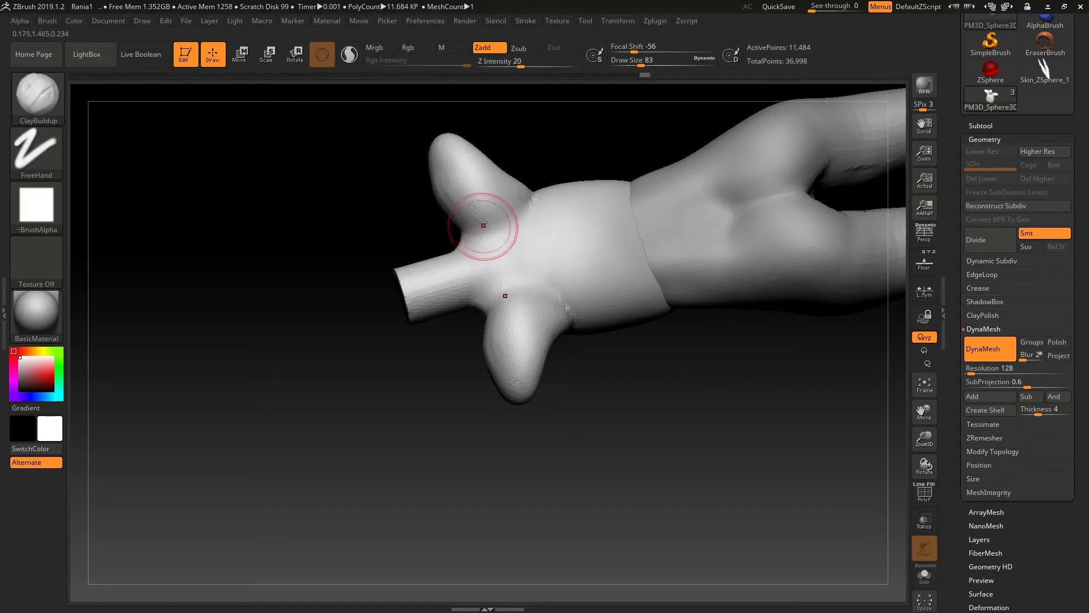
mouse_move(484, 221)
left_mouse_down()
mouse_move(499, 292)
mouse_move(548, 286)
mouse_move(472, 232)
mouse_move(499, 220)
left_mouse_up()
mouse_move(580, 360)
left_mouse_down()
mouse_move(705, 253)
mouse_move(754, 233)
mouse_move(764, 195)
mouse_move(733, 254)
left_mouse_up()
left_click_drag(555, 245, 554, 267, "shift")
- Pull the neck-to-shoulder slope to the front reference outline with the Move brush and hide the photos
left_click(923, 263)
left_click(917, 260)
key("b")
key("m")
key("v")
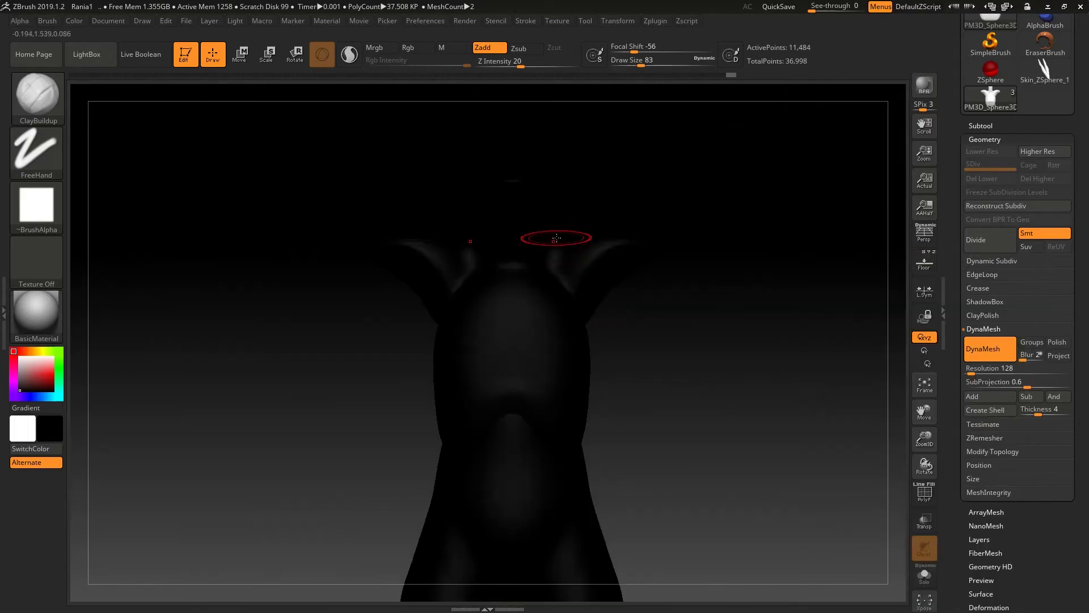
key("v")
key("b")
key("m")
key("v")
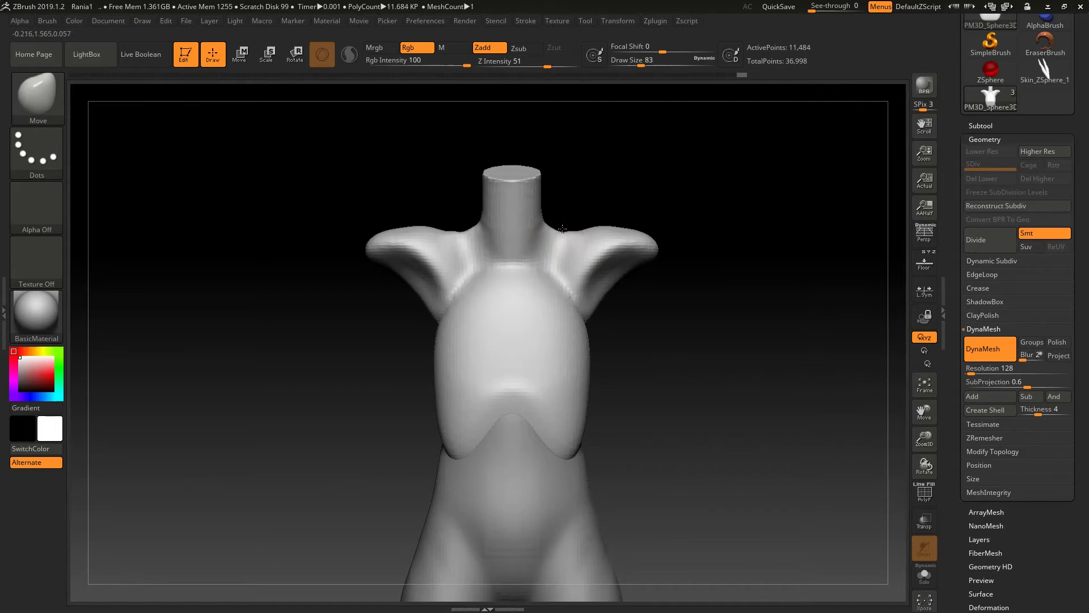
key("shift")
left_click(924, 267)
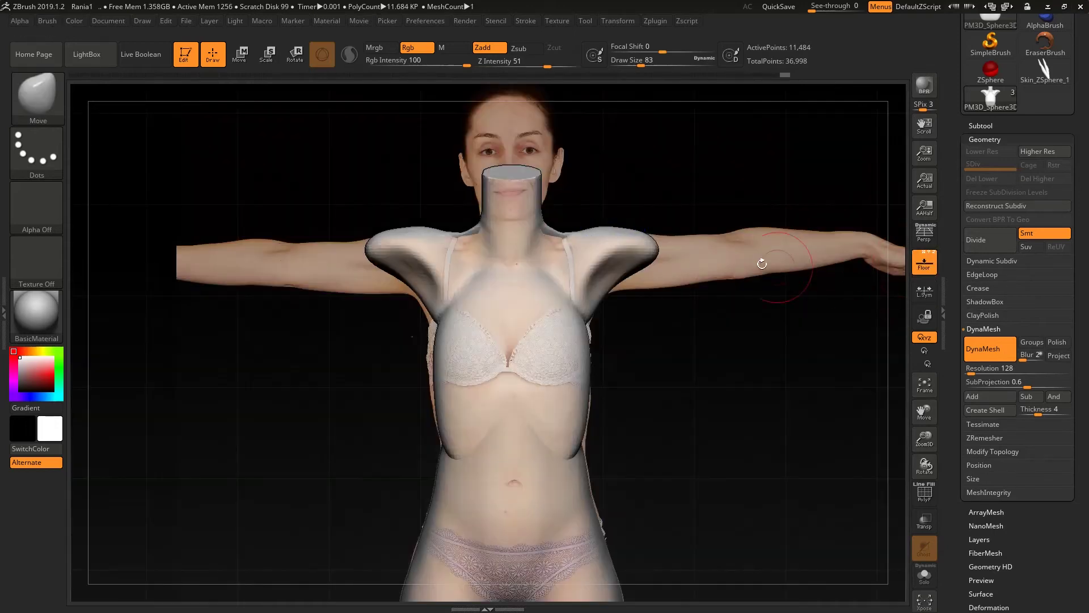
mouse_move(539, 231)
left_mouse_down()
mouse_move(531, 246)
mouse_move(556, 237)
left_mouse_up()
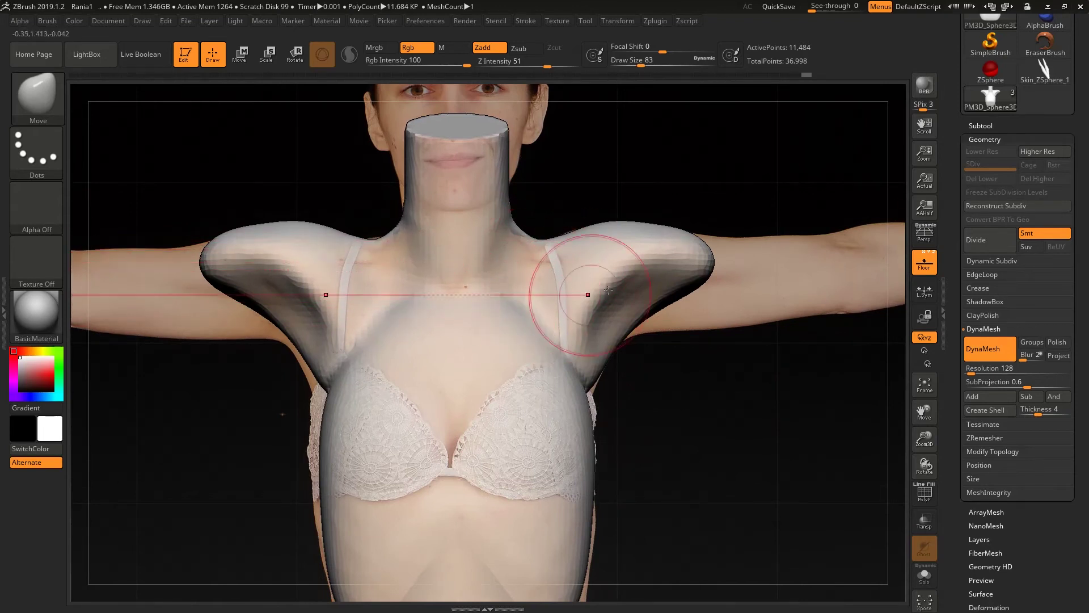
key("shift+p")
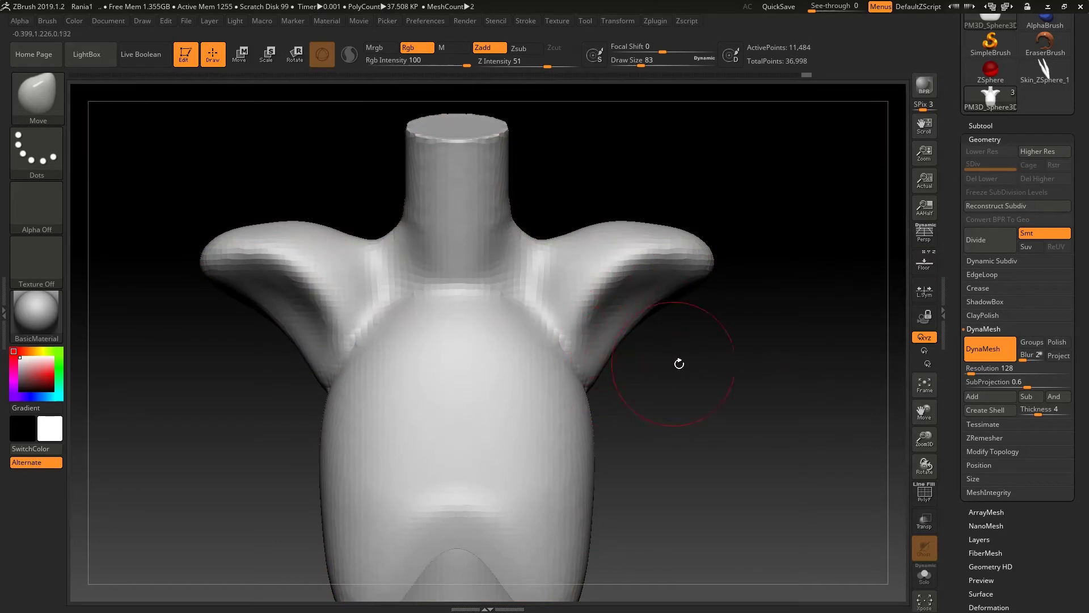
- Pick the IMM Primitives insert brush for adding the collarbones
left_click(982, 125)
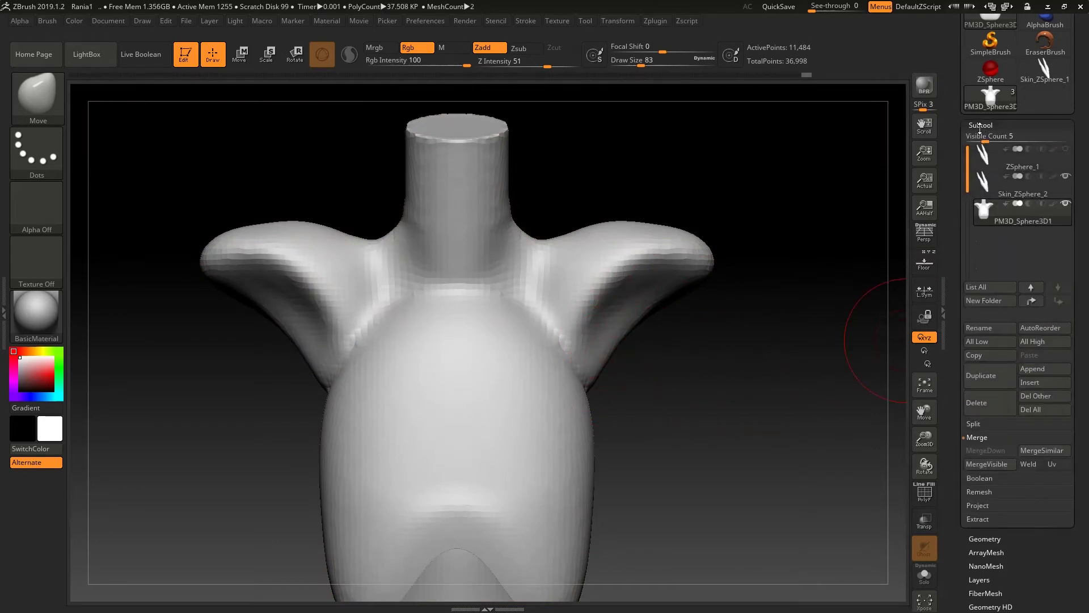
left_click(982, 126)
key("b")
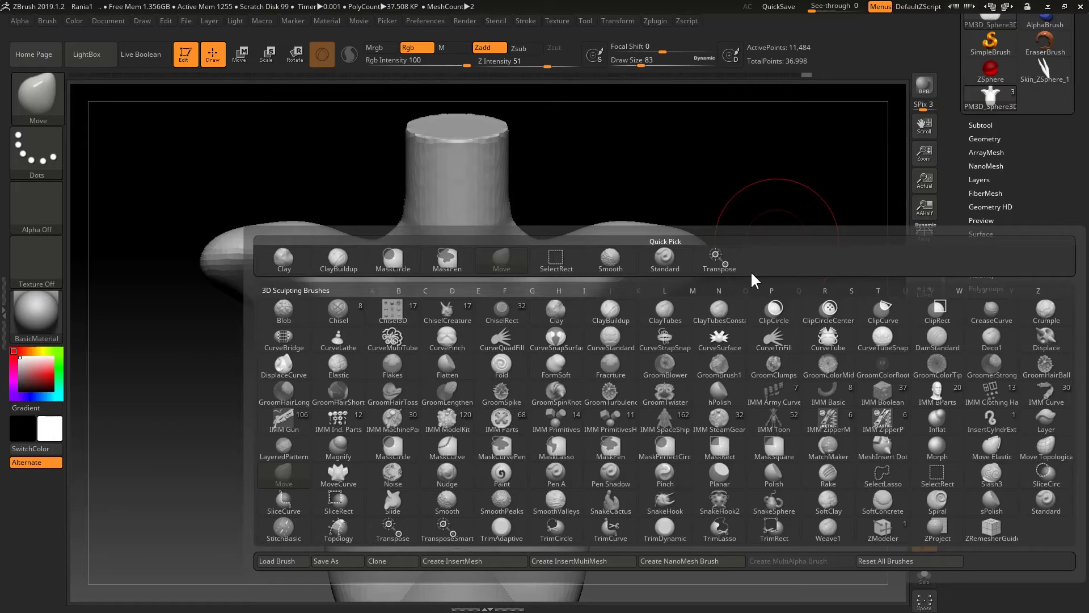
key("i")
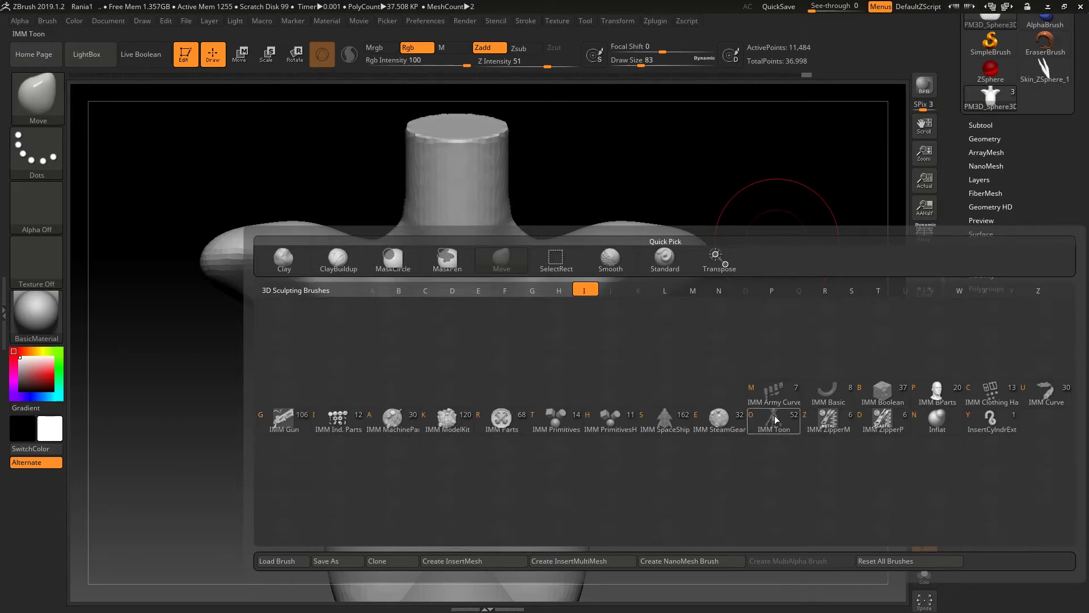
left_click(556, 421)
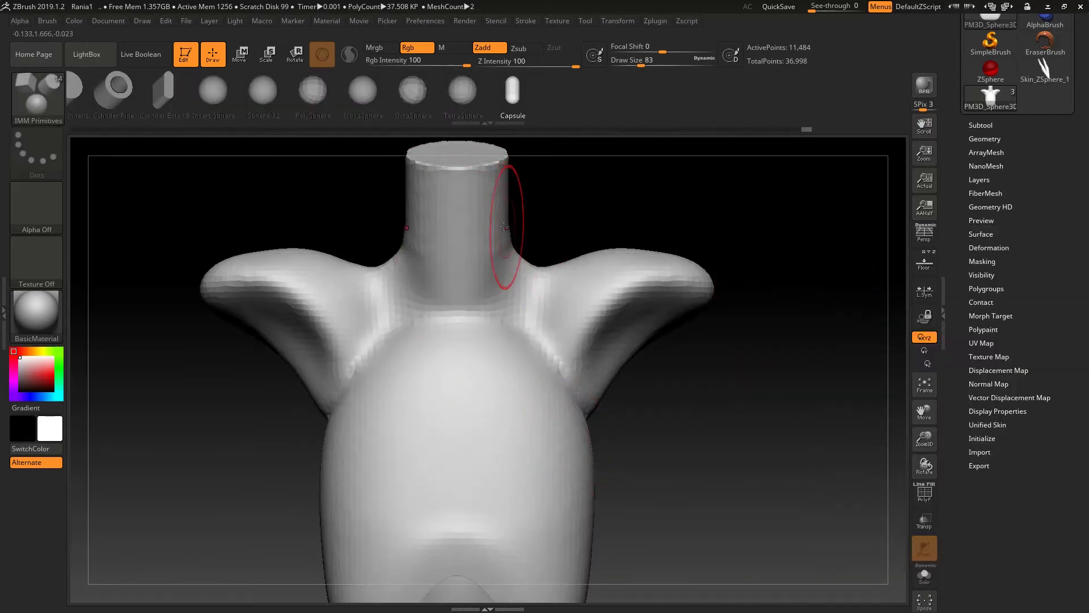
- Set the draw size to 62 and insert a mirrored pair of small capsules at the base of the neck
key("space")
left_click_drag(597, 220, 592, 220)
mouse_move(511, 345)
left_mouse_down()
mouse_move(503, 327)
mouse_move(578, 293)
left_mouse_up()
key("ctrl+z")
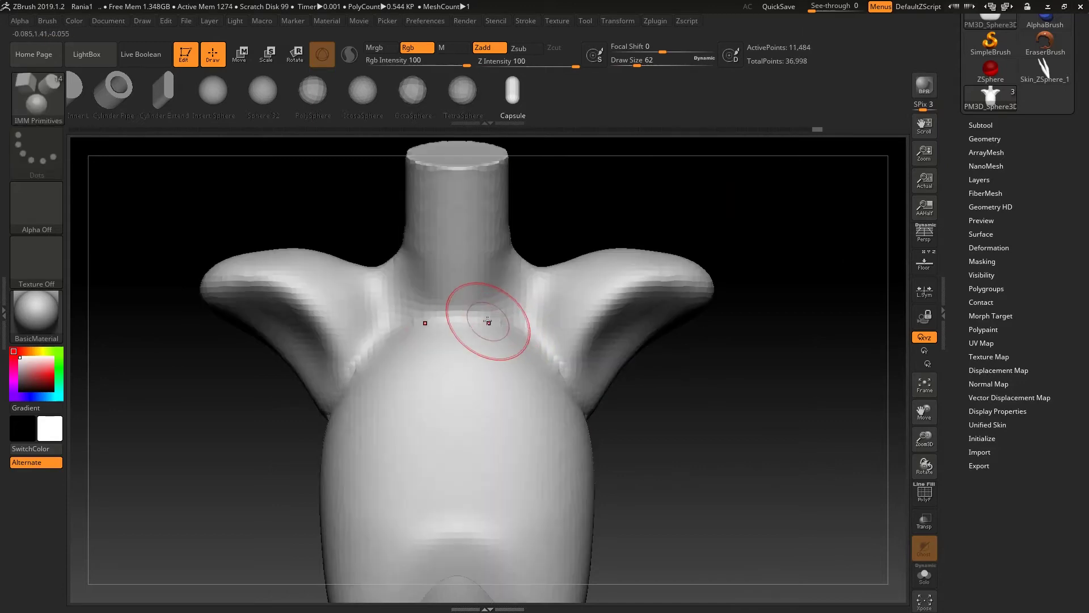
left_click_drag(485, 317, 553, 291)
key("ctrl+z")
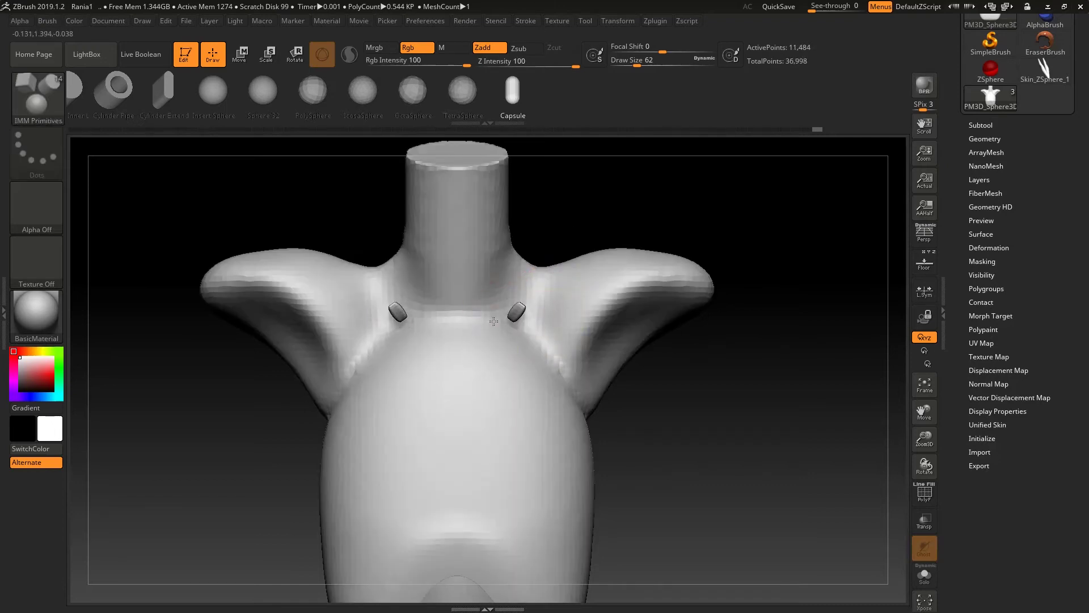
left_click_drag(492, 321, 495, 321)
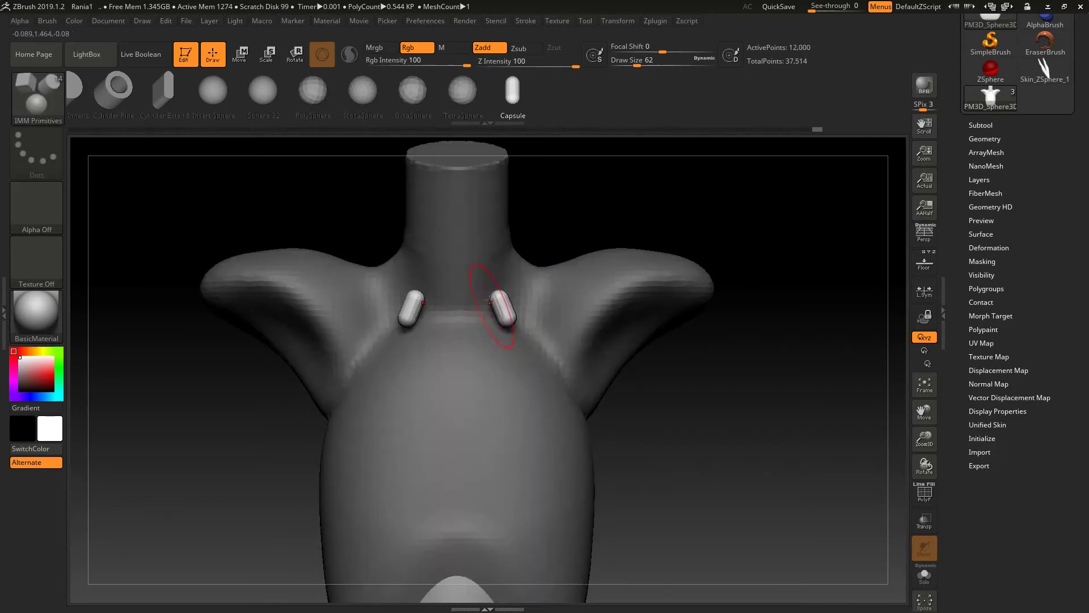
- Rotate the capsules nearly horizontal and stretch them outward toward the shoulders with the gizmo
left_click(294, 54)
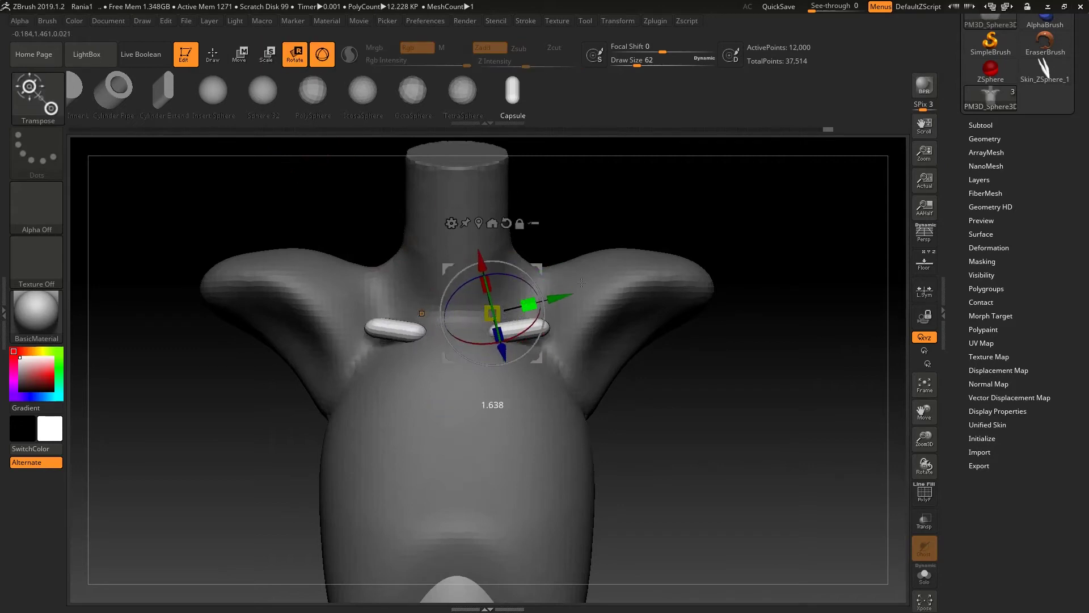
left_click_drag(581, 283, 635, 271)
left_click_drag(543, 267, 474, 262)
- Show the reference photos and increase the enhance opacity so the photo reads more strongly over the model
left_click(925, 266)
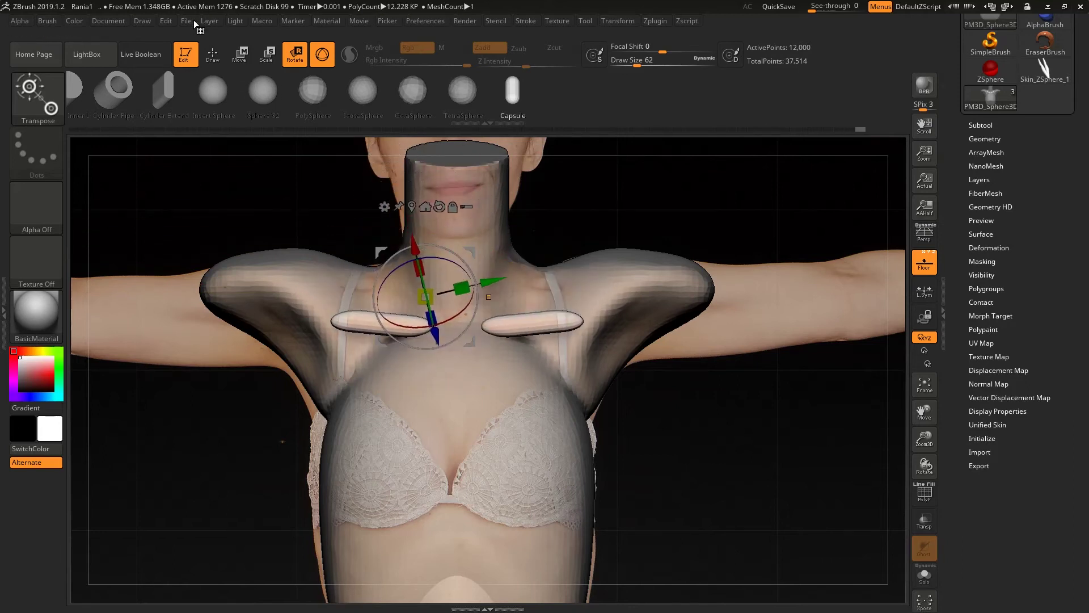
left_click(143, 20)
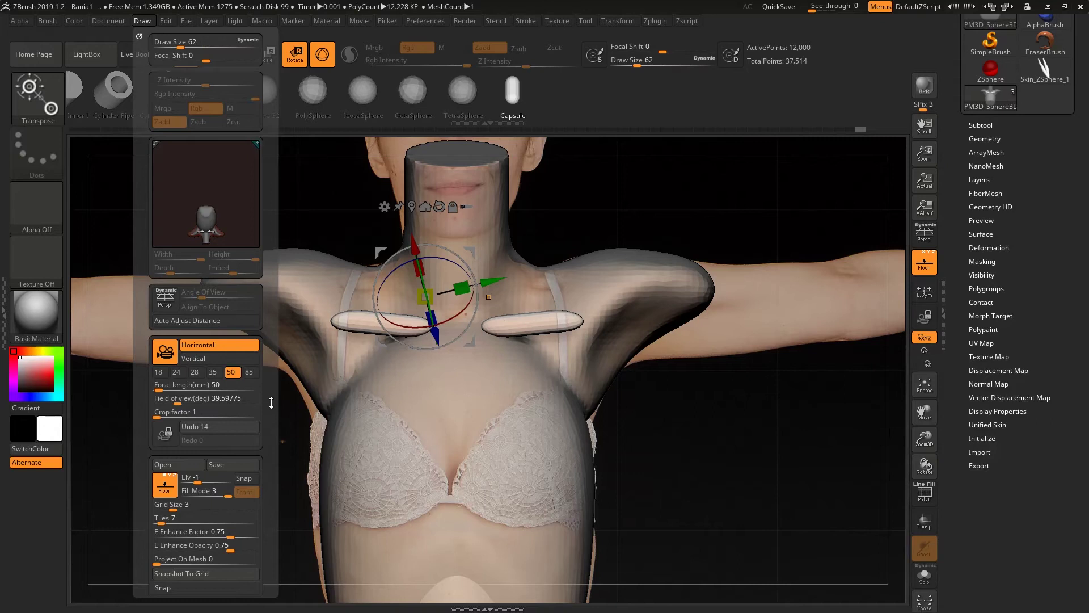
left_click_drag(270, 400, 270, 181)
mouse_move(226, 327)
left_mouse_down()
mouse_move(268, 327)
mouse_move(266, 313)
mouse_move(240, 321)
mouse_move(249, 322)
left_mouse_up()
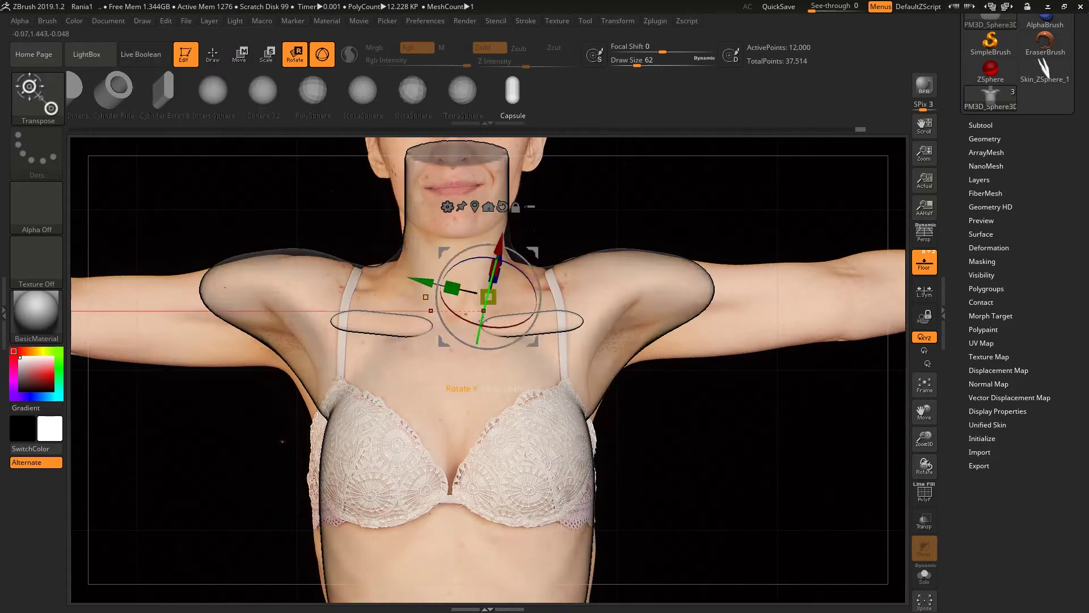
- Reposition the capsules over the reference collarbones with the gizmo and hide the photos
left_click_drag(479, 335, 529, 309)
left_click(912, 267)
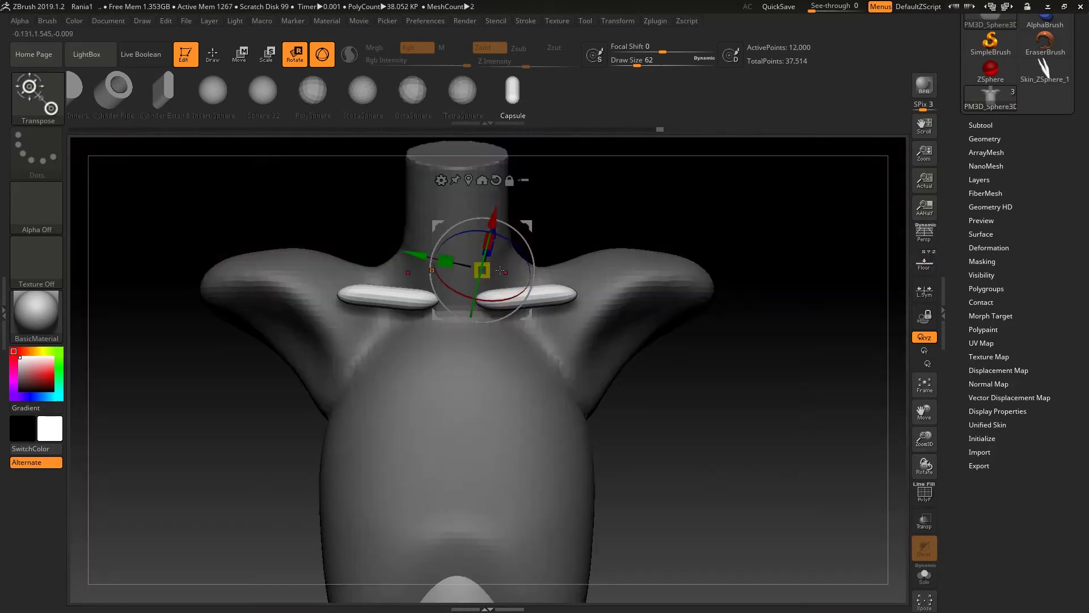
- Angle the collarbone capsules' inner ends down toward the base of the neck with the Move brush at draw size 145
left_click(211, 55)
left_click_drag(714, 311, 713, 421)
key("b")
key("m")
key("v")
key("space")
left_click_drag(692, 369, 705, 368)
mouse_move(526, 276)
left_mouse_down()
mouse_move(531, 315)
mouse_move(476, 255)
mouse_move(515, 250)
left_mouse_up()
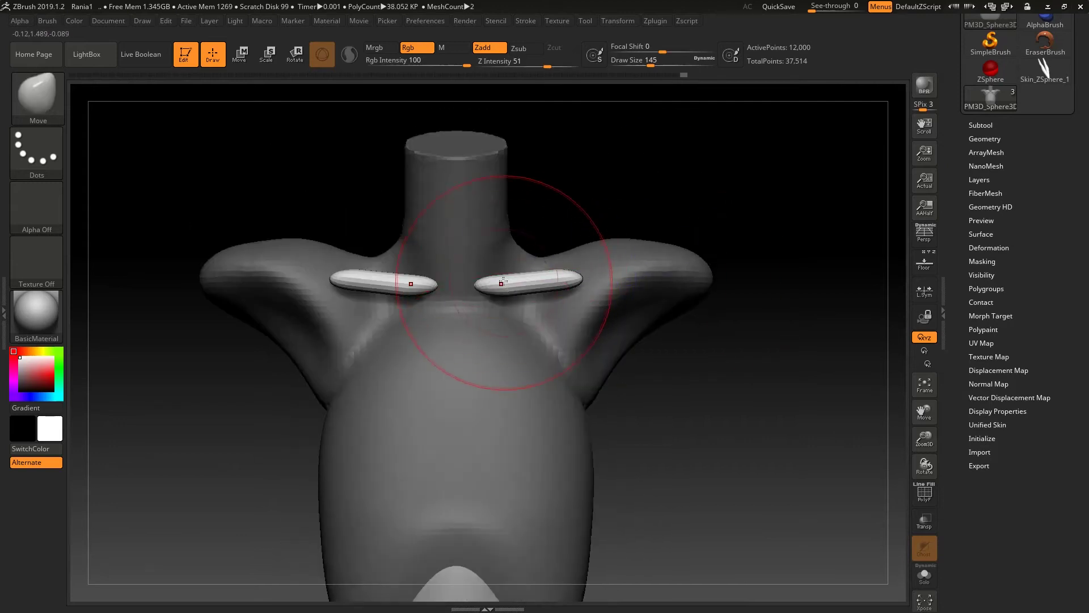
left_click_drag(503, 280, 455, 318)
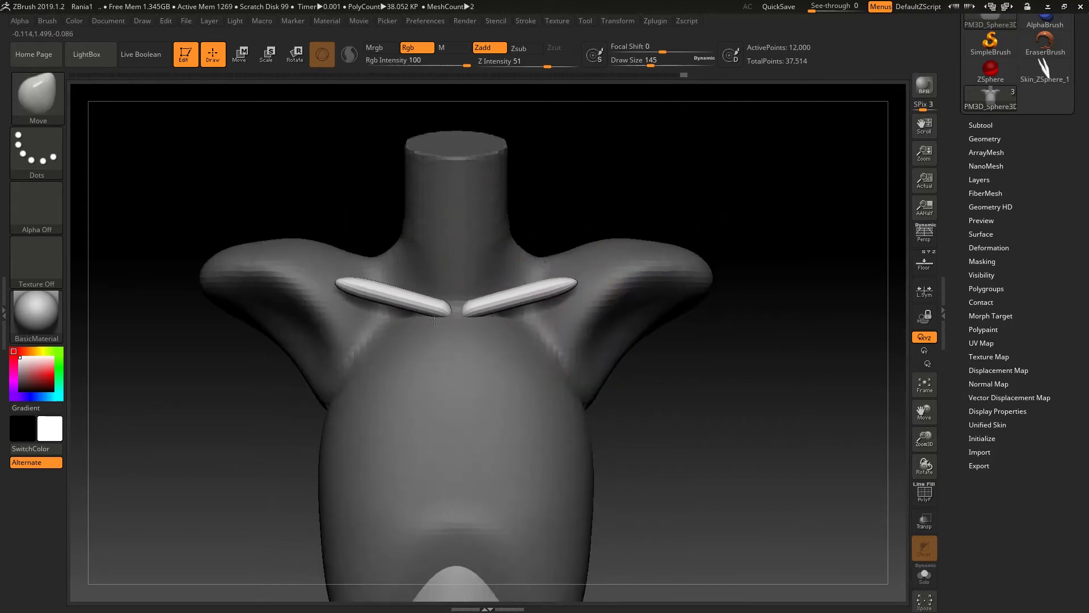
mouse_move(560, 283)
left_mouse_down()
mouse_move(515, 311)
mouse_move(510, 300)
left_mouse_up()
- Match the capsules to the reference collarbones and adjust their curve from the side and above with the Move brush
left_click(924, 267)
left_click(925, 267)
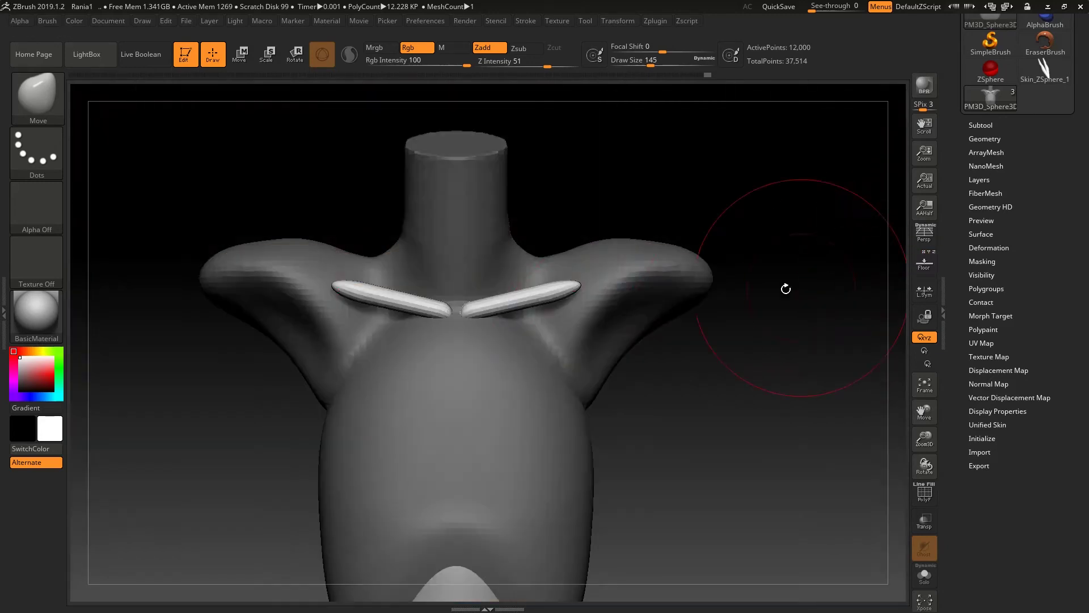
mouse_move(513, 308)
left_mouse_down()
mouse_move(504, 267)
mouse_move(470, 327)
left_mouse_up()
mouse_move(512, 295)
left_mouse_down()
mouse_move(512, 265)
mouse_move(530, 284)
left_mouse_up()
left_click_drag(741, 324, 583, 290)
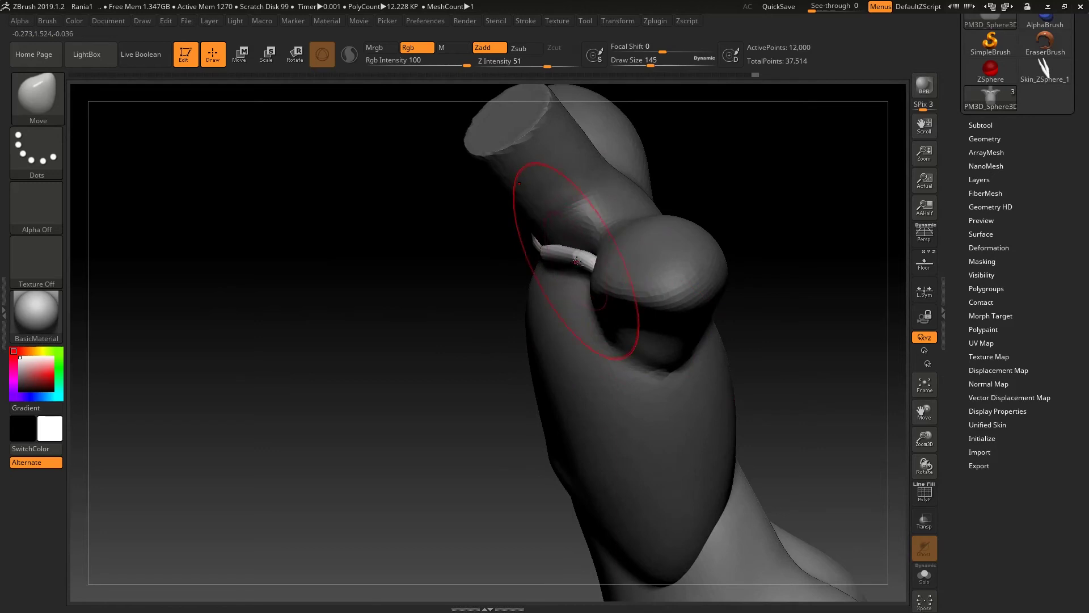
left_click_drag(593, 241, 610, 301)
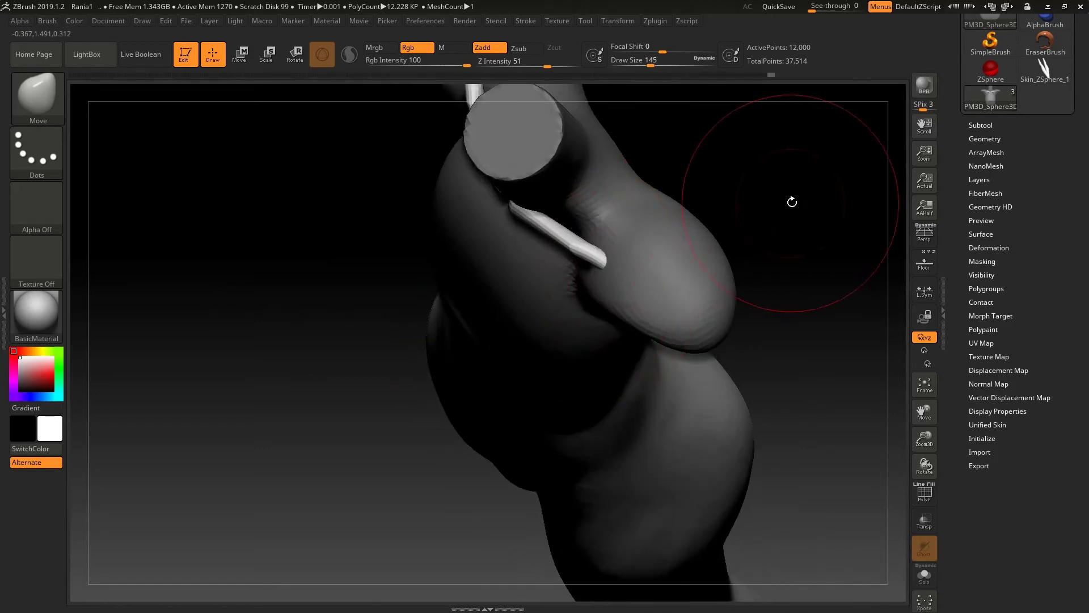
left_click_drag(798, 195, 868, 239)
- Refine the collarbone capsules against the reference with the Move brush at draw size 68 and clear the body's mask
left_click(925, 264)
left_click(930, 271)
key("space")
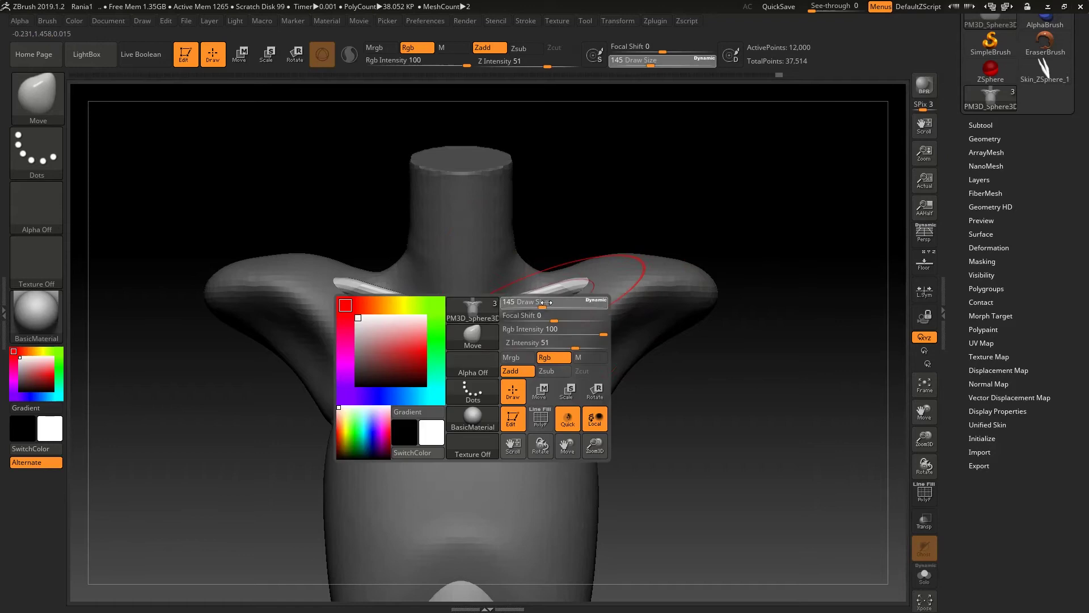
mouse_move(526, 304)
left_mouse_down()
mouse_move(471, 317)
mouse_move(489, 330)
mouse_move(562, 291)
left_mouse_up()
left_click_drag(678, 404, 665, 353, "alt")
mouse_move(665, 353)
left_mouse_down()
mouse_move(661, 362)
mouse_move(654, 350)
mouse_move(698, 350)
mouse_move(706, 376)
mouse_move(696, 341)
mouse_move(652, 435)
left_mouse_up()
key("space")
mouse_move(702, 360)
left_mouse_down()
mouse_move(736, 345)
mouse_move(740, 374)
left_mouse_up()
key("ctrl+z")
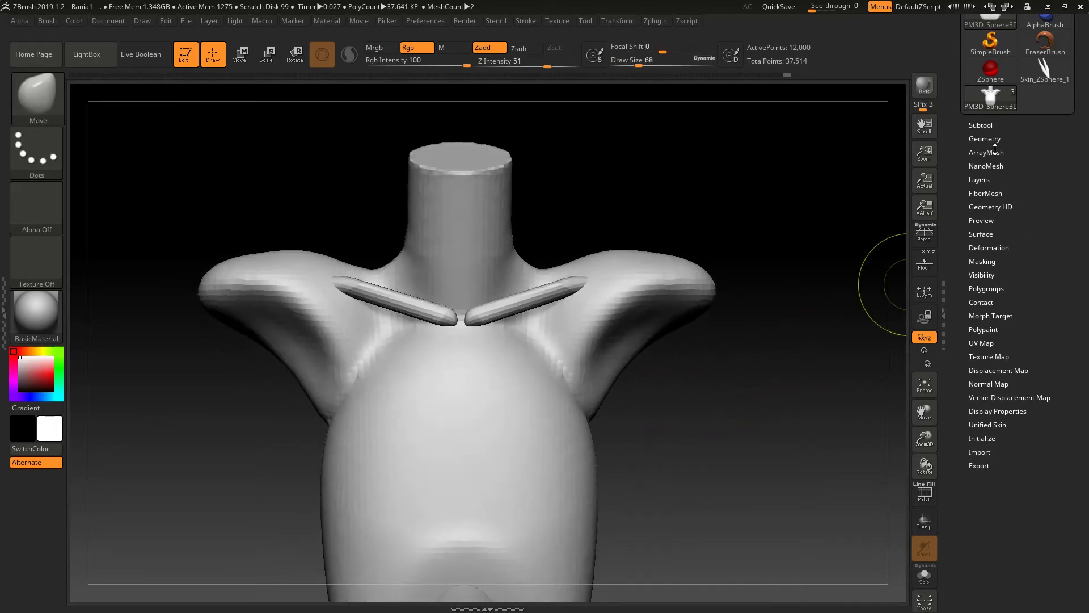
- Remesh the torso with DynaMesh at resolution 224 to fuse the collarbones, and smooth their inner ends
left_click(997, 146)
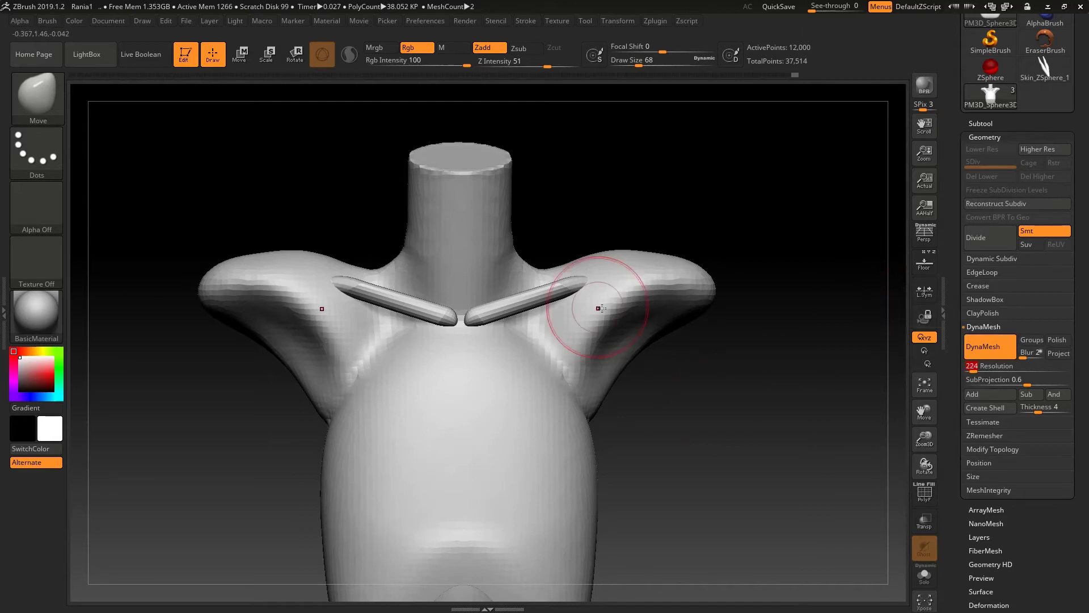
left_click_drag(719, 377, 716, 397, "ctrl")
mouse_move(479, 315)
left_mouse_down("shift")
mouse_move(466, 312)
mouse_move(492, 316)
left_mouse_up("shift")
left_click_drag(706, 385, 707, 374)
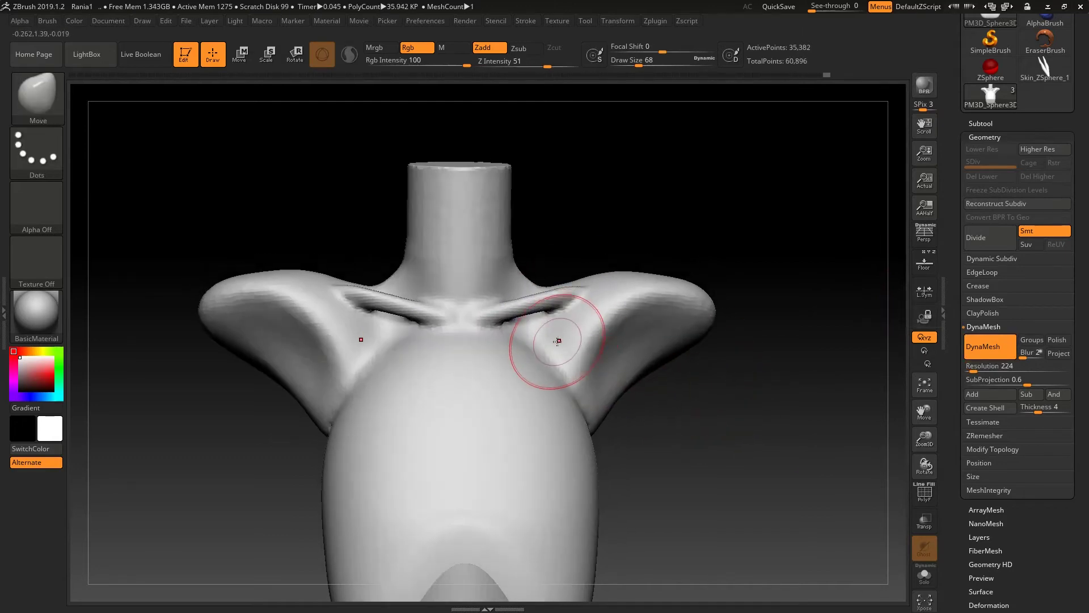
- Fill the gaps below the collarbones with the ClayBuildup brush, remesh with DynaMesh, and smooth the filled areas
key("b")
key("c")
key("b")
left_click_drag(534, 327, 548, 320)
left_click_drag(693, 390, 710, 418, "ctrl")
left_click_drag(524, 328, 536, 333, "shift")
left_click_drag(697, 404, 693, 356)
left_click_drag(555, 334, 536, 328, "shift")
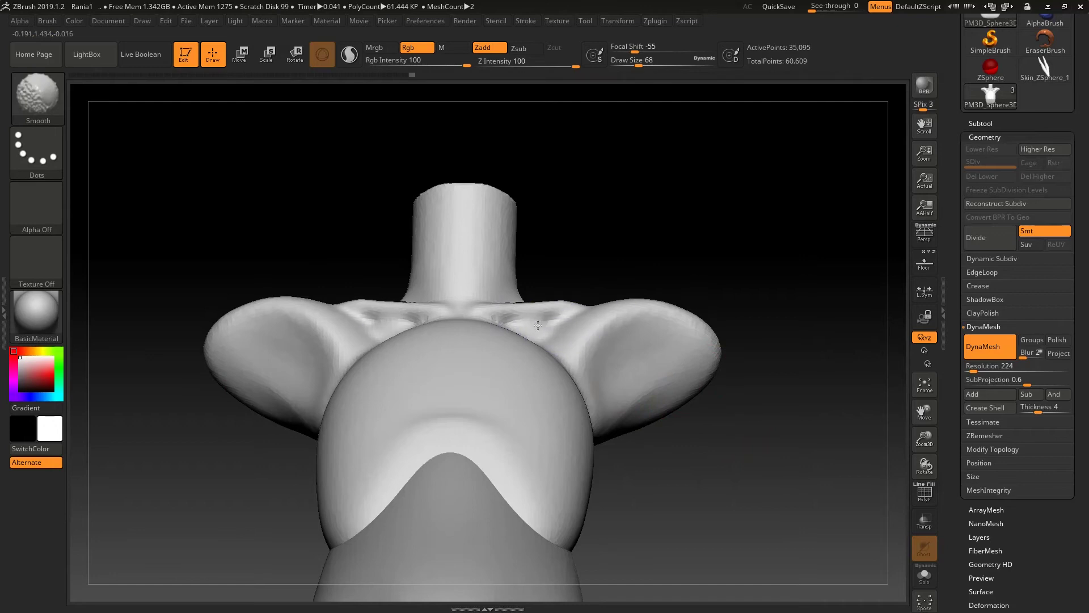
left_click_drag(624, 244, 623, 286)
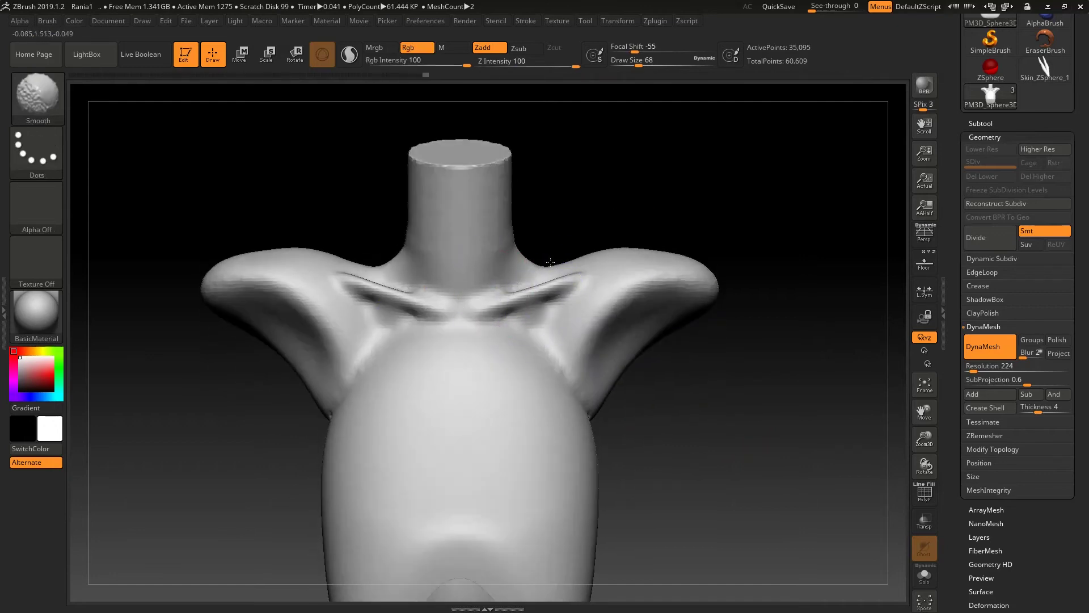
left_click_drag(618, 230, 674, 315, "alt")
- Build up the muscles beside the spine and across the upper back with ClayBuildup at draw size 154
key("space")
left_click_drag(522, 321, 541, 320)
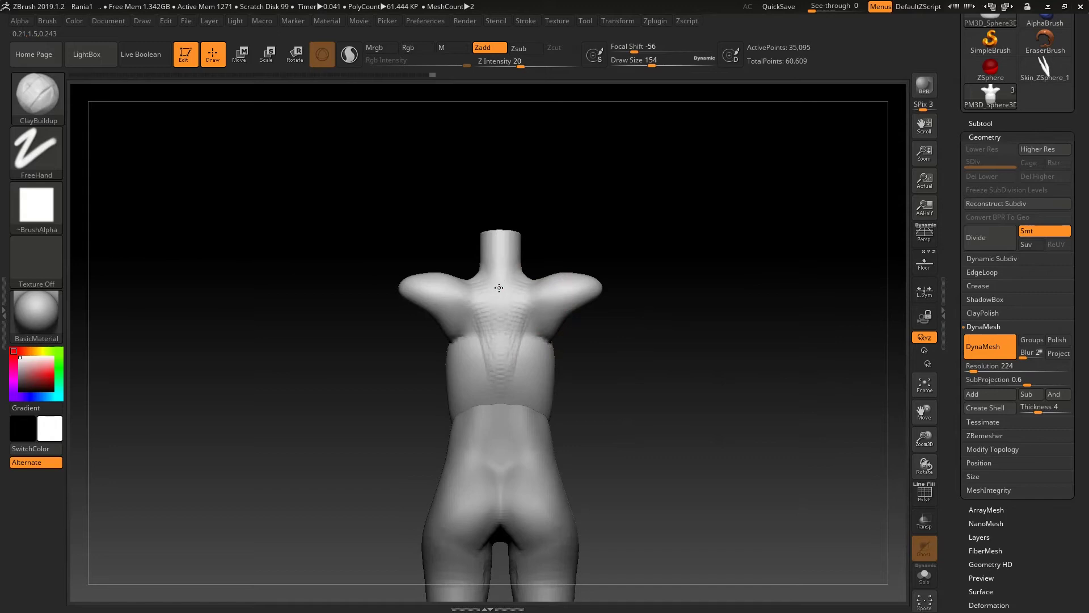
mouse_move(503, 273)
left_mouse_down()
mouse_move(510, 240)
mouse_move(520, 311)
left_mouse_up()
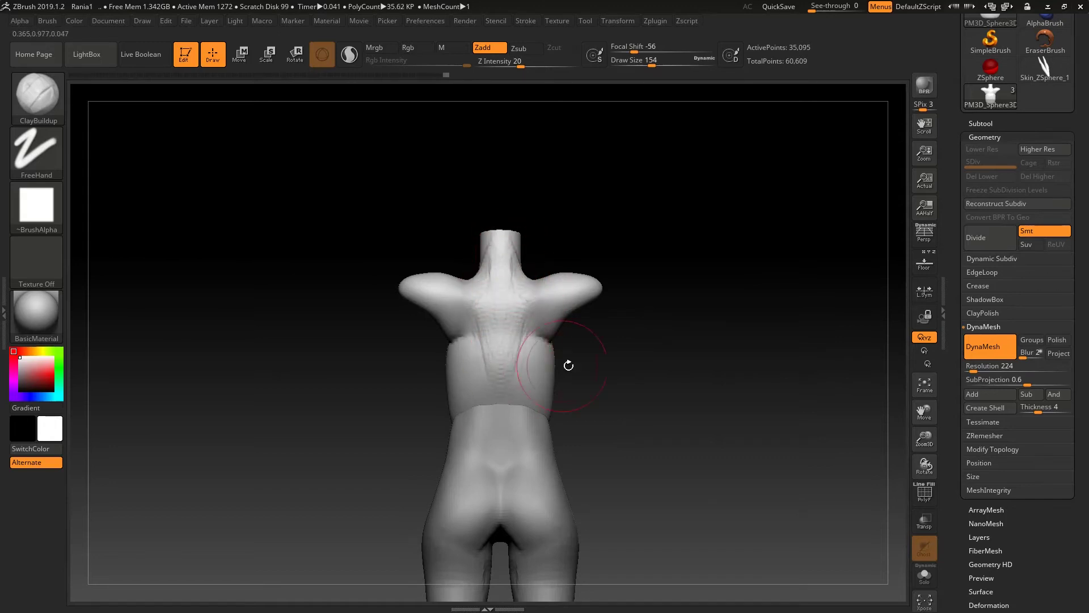
left_click_drag(579, 367, 604, 419)
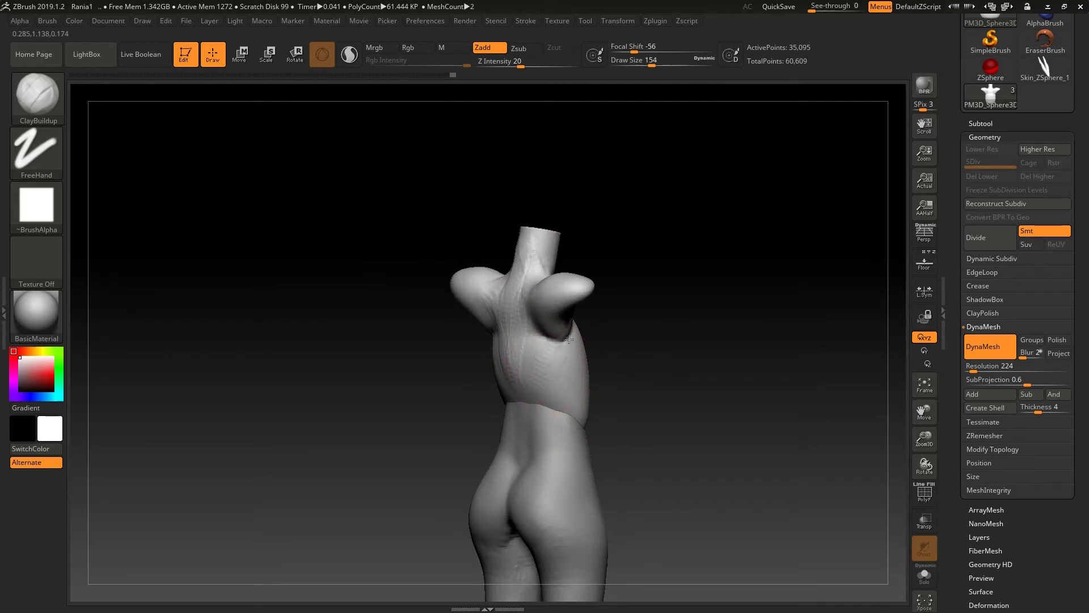
left_click_drag(651, 338, 730, 365)
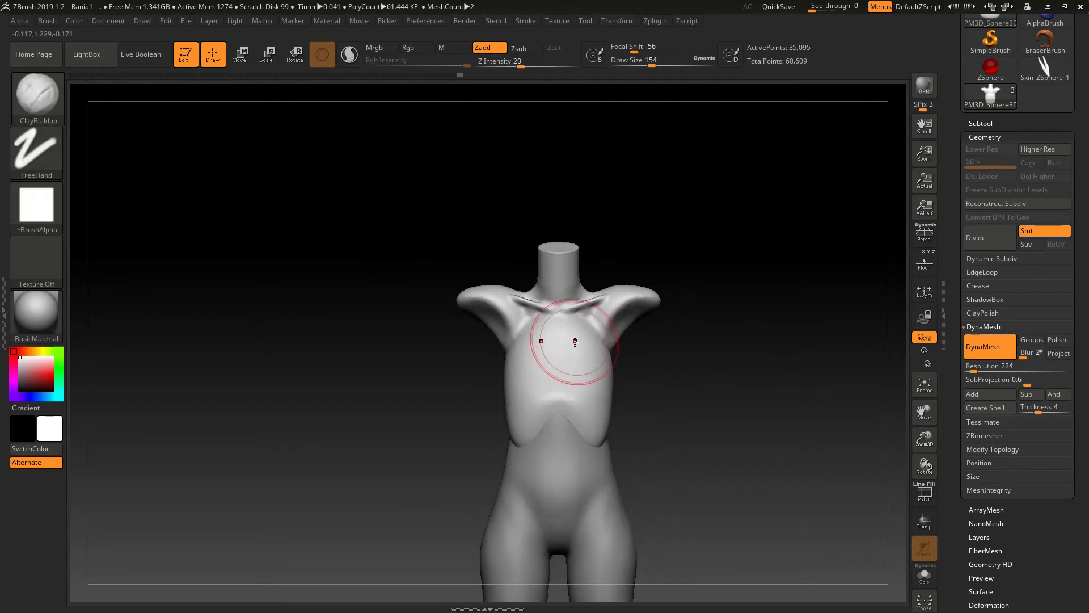
- Build up the chest and lower rib forms on the rib cage with ClayBuildup and smooth the strokes
left_click_drag(572, 360, 566, 368)
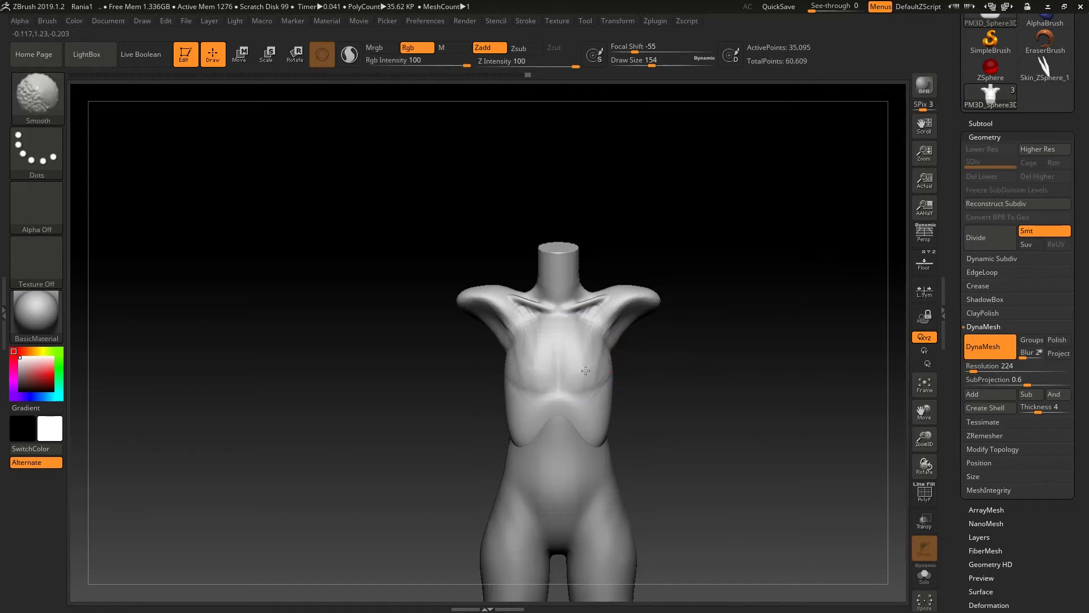
mouse_move(698, 377)
left_mouse_down()
mouse_move(731, 378)
mouse_move(678, 377)
mouse_move(698, 378)
mouse_move(656, 390)
mouse_move(615, 376)
left_mouse_up()
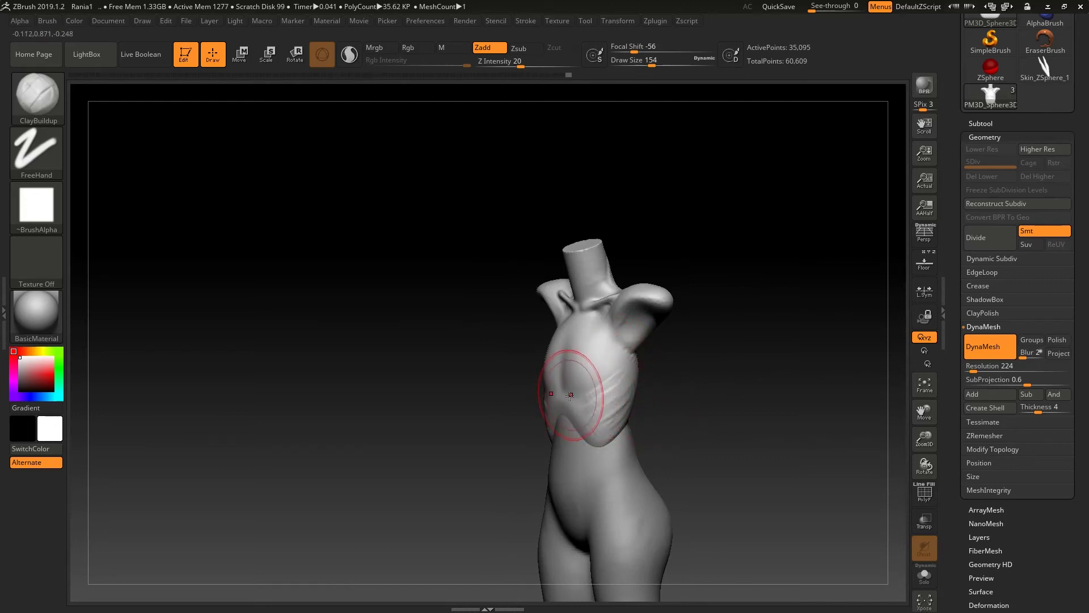
left_click_drag(656, 389, 713, 389)
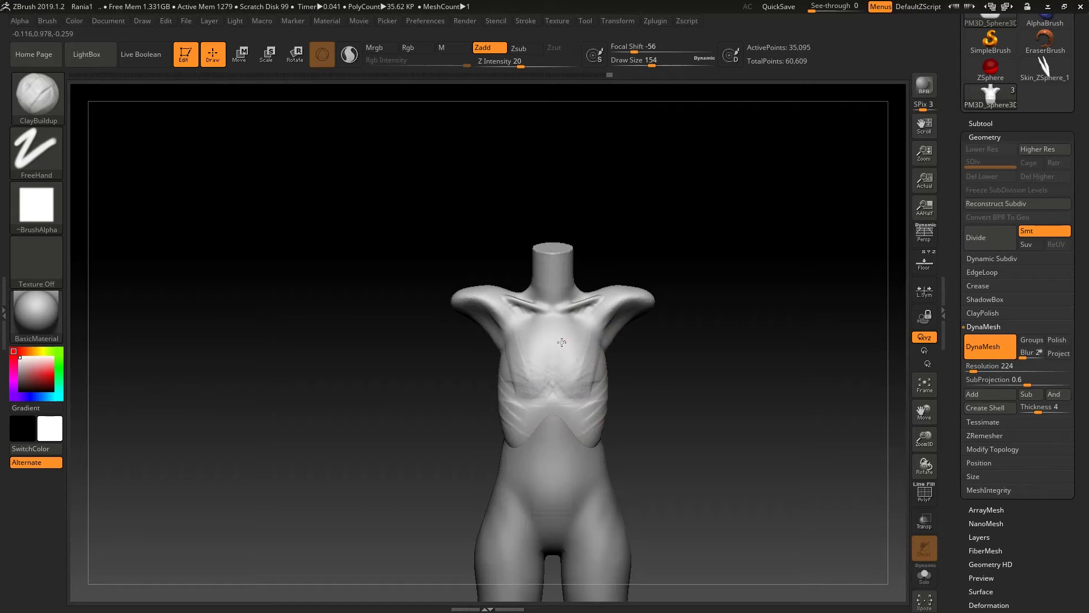
key("shift")
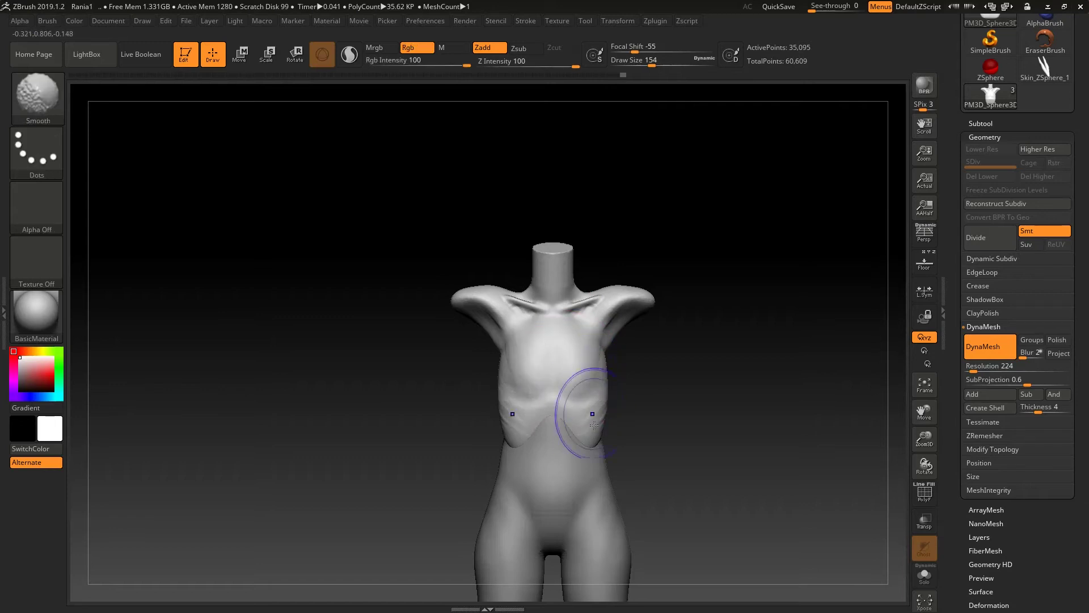
left_click_drag(610, 425, 587, 383)
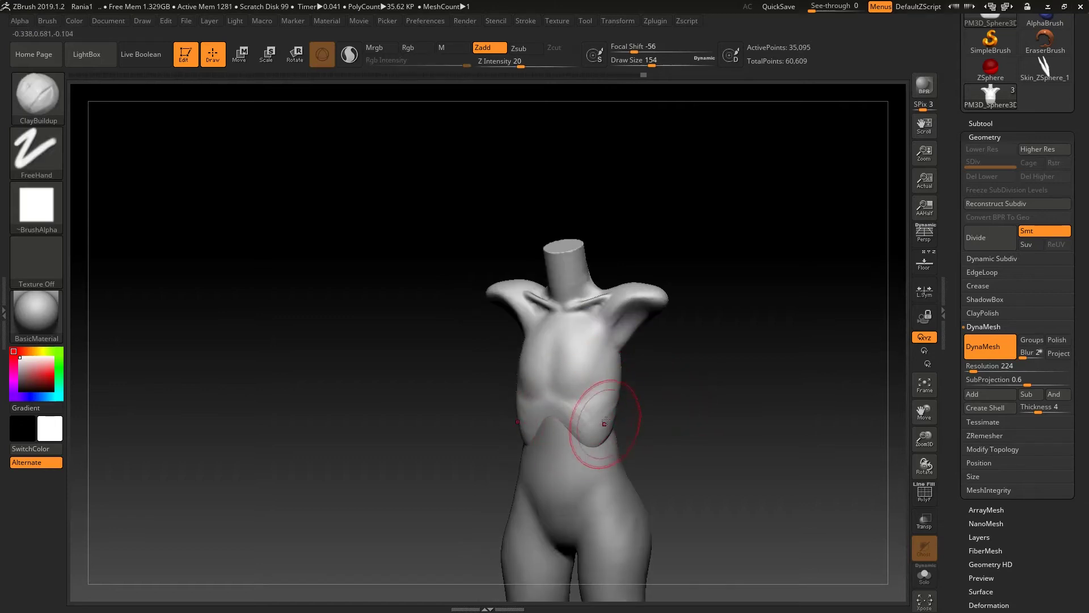
left_click_drag(655, 355, 619, 414, "shift")
- Add clay around and below the collarbones with ClayBuildup at draw size 65 and smooth them into the chest
key("space")
left_click_drag(689, 341, 666, 344)
left_click_drag(595, 272, 545, 289)
mouse_move(593, 280)
left_mouse_down()
mouse_move(558, 299)
mouse_move(606, 278)
left_mouse_up()
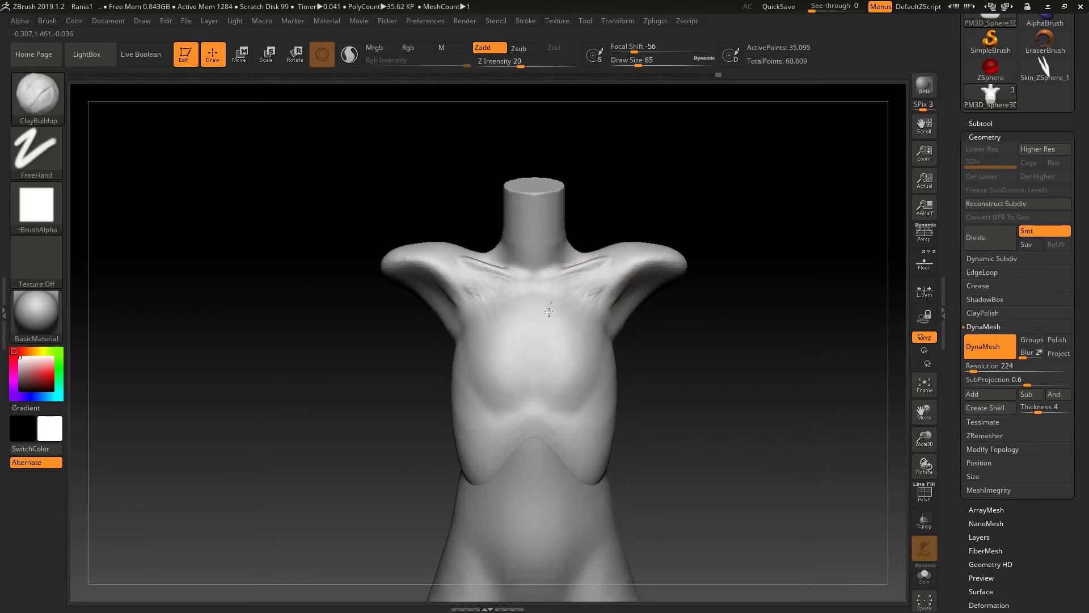
left_click_drag(577, 287, 584, 299, "shift")
mouse_move(718, 301)
left_mouse_down("alt")
mouse_move(692, 419)
mouse_move(721, 374)
left_mouse_up("alt")
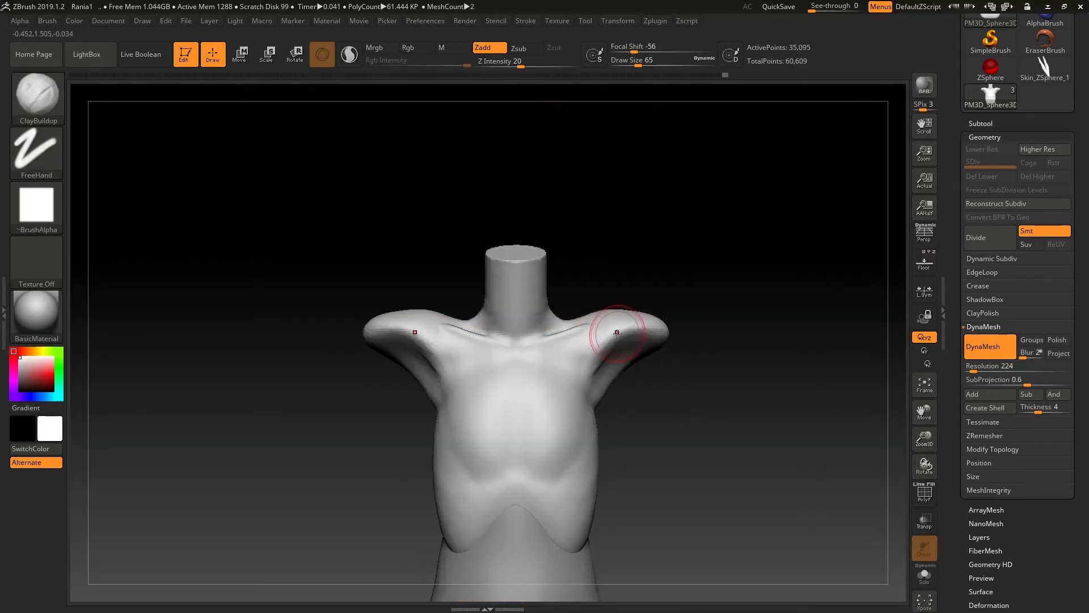
- Reshape the collarbones with the Move brush at draw size 94 and compare them with the front reference photo
key("b")
key("m")
key("v")
key("space")
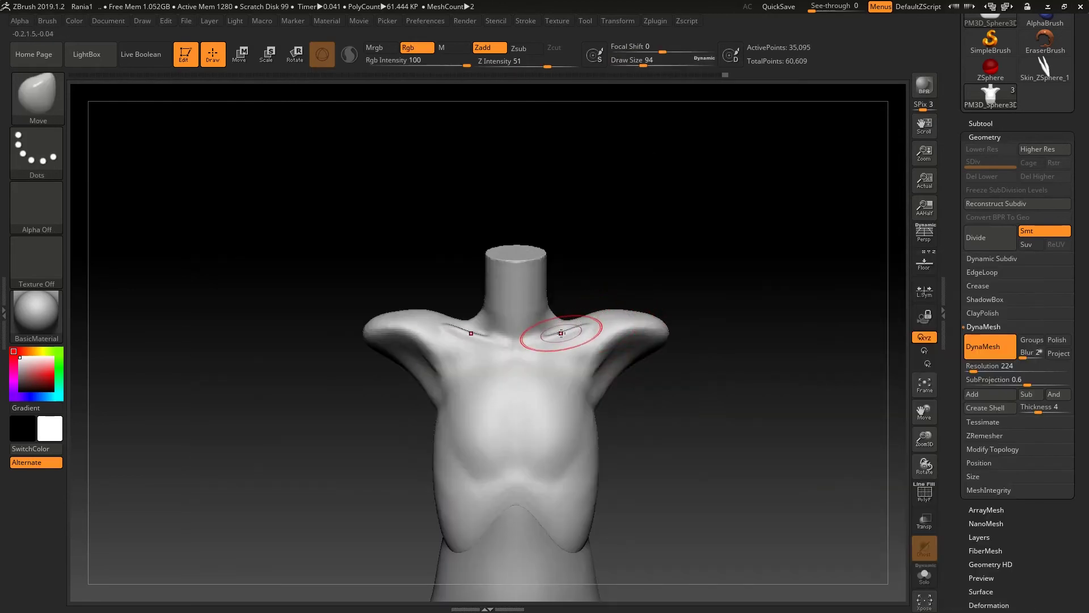
left_click_drag(561, 333, 591, 336)
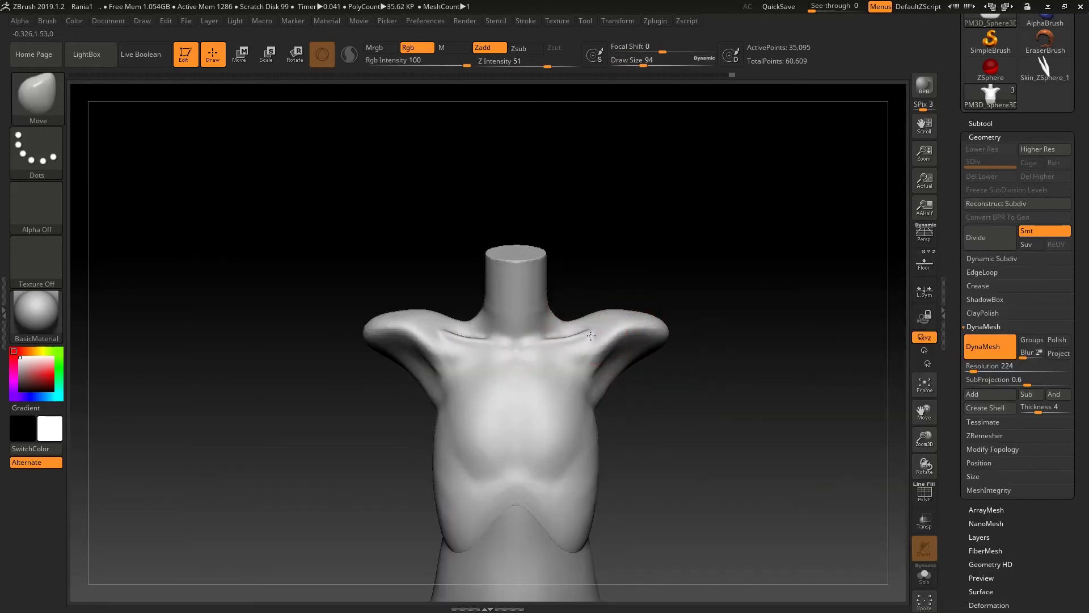
left_click(930, 267)
left_click(931, 267)
left_click_drag(552, 345, 568, 319)
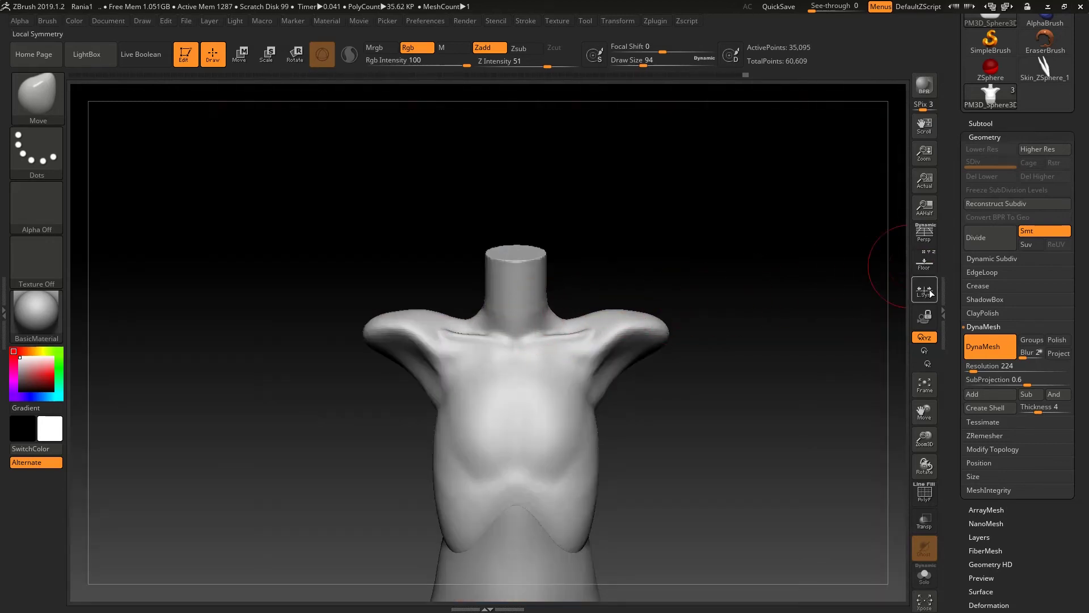
right_click_drag(783, 290, 844, 323, "ctrl")
left_click(925, 271)
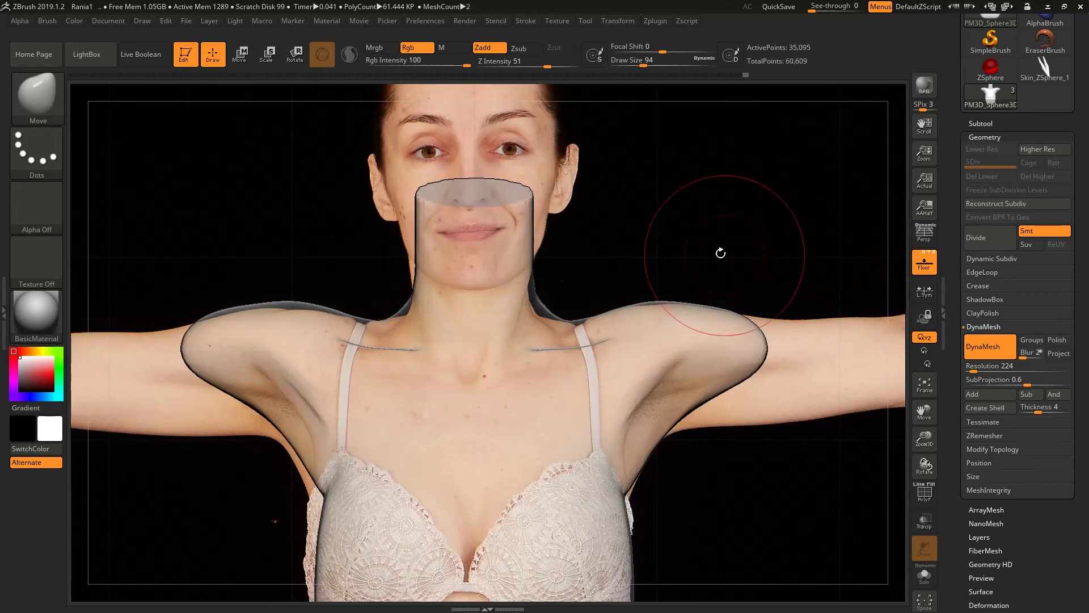
left_click(924, 267)
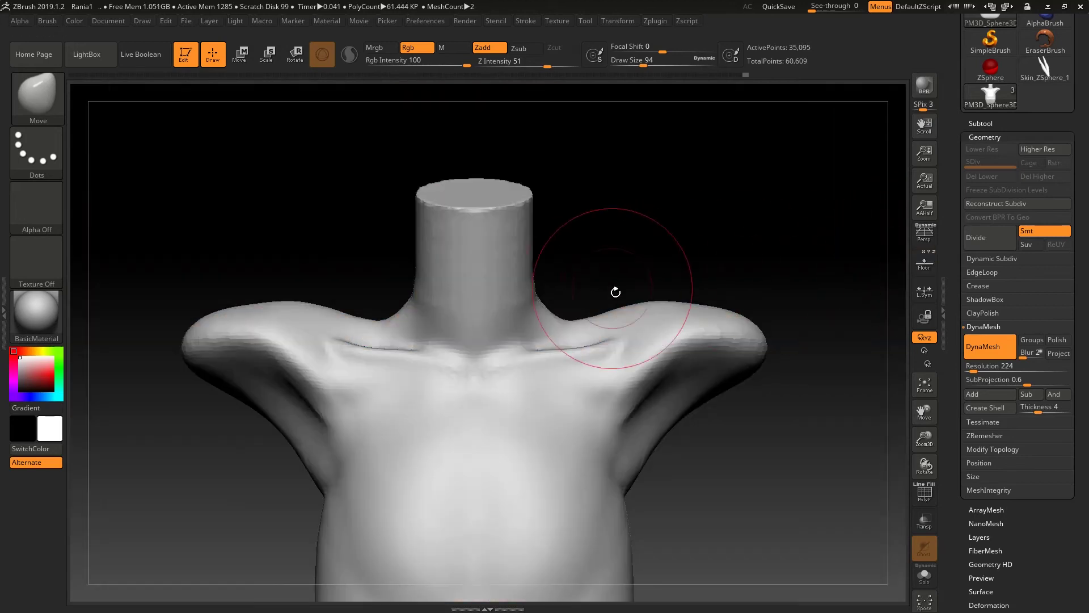
- Carve the hollows above the collarbones with the DamStandard brush and check the shape against the reference
key("b")
key("d")
key("s")
mouse_move(647, 256)
left_mouse_down()
mouse_move(638, 295)
mouse_move(588, 334)
left_mouse_up()
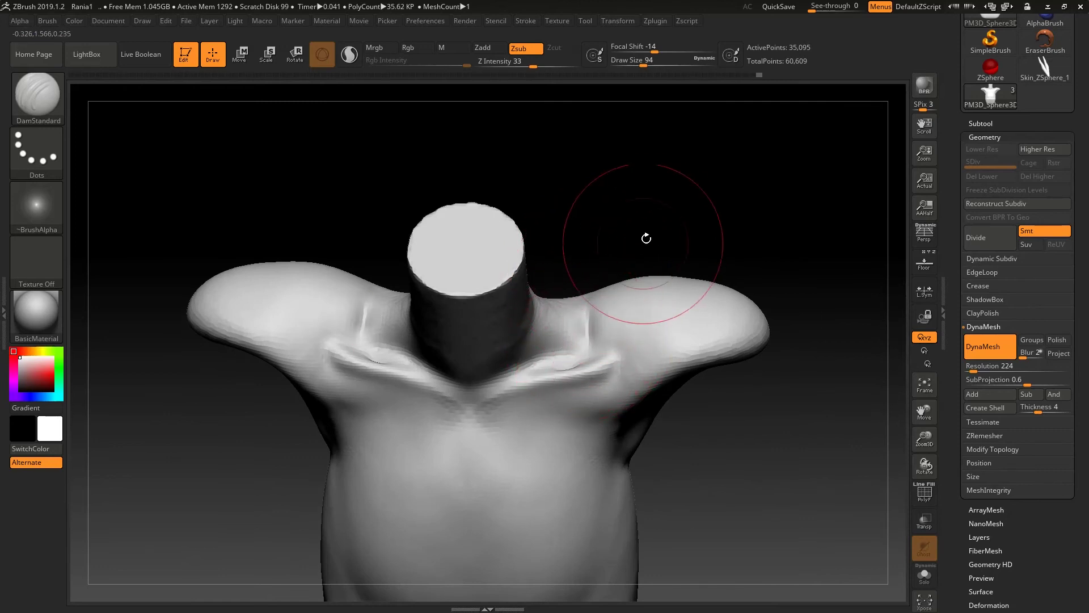
left_click_drag(647, 233, 649, 190)
left_click_drag(533, 344, 600, 331)
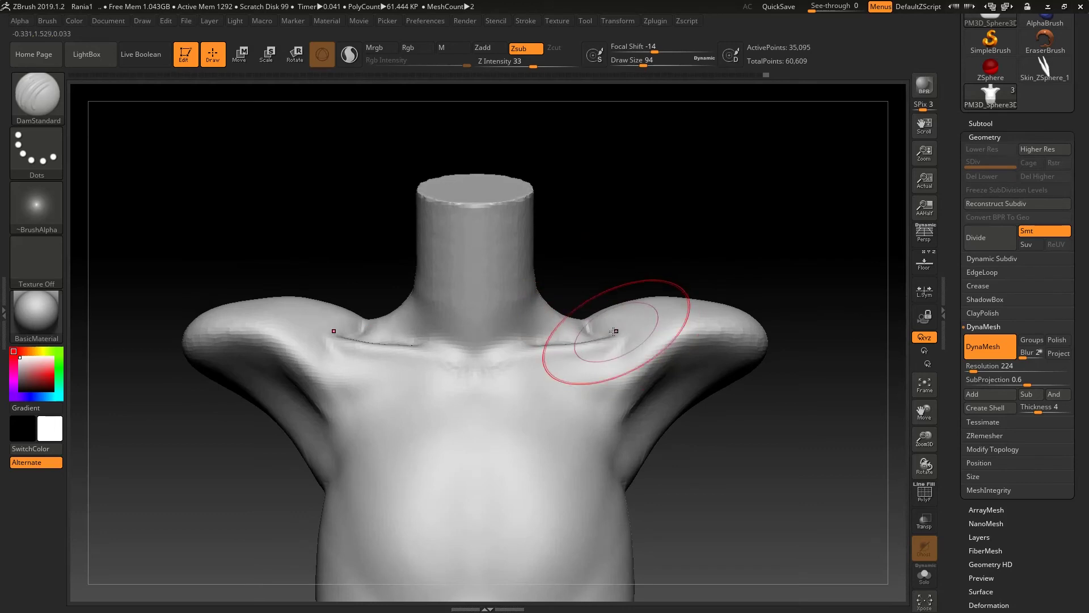
left_click(933, 252)
left_click(924, 269)
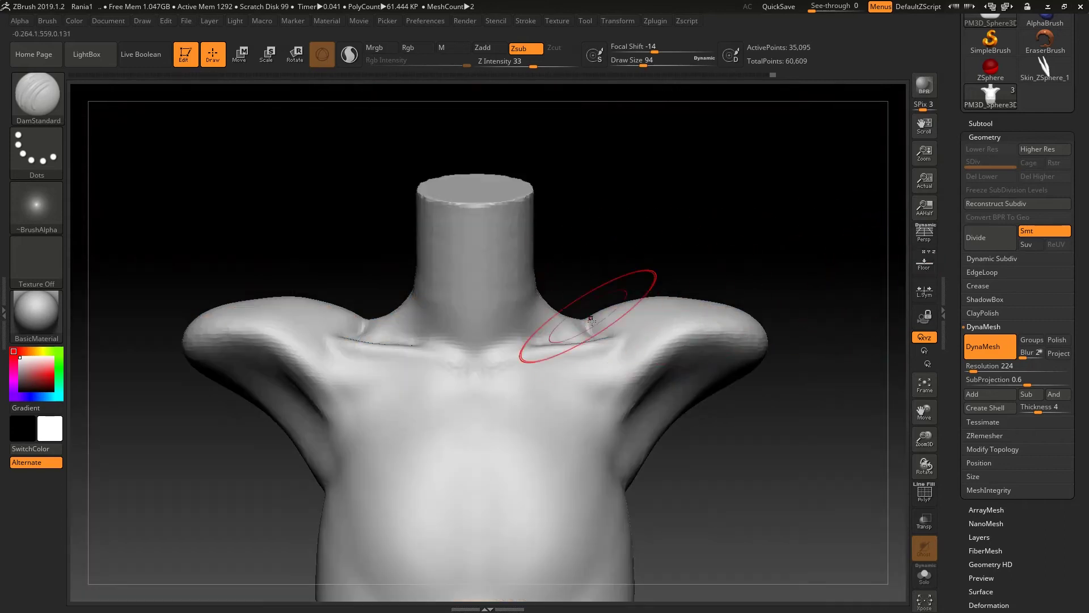
- Swell the area above the collarbones' outer ends with the Inflat brush at draw size 54 and smooth it
key("b")
key("i")
key("n")
key("space")
left_click_drag(606, 325, 593, 324)
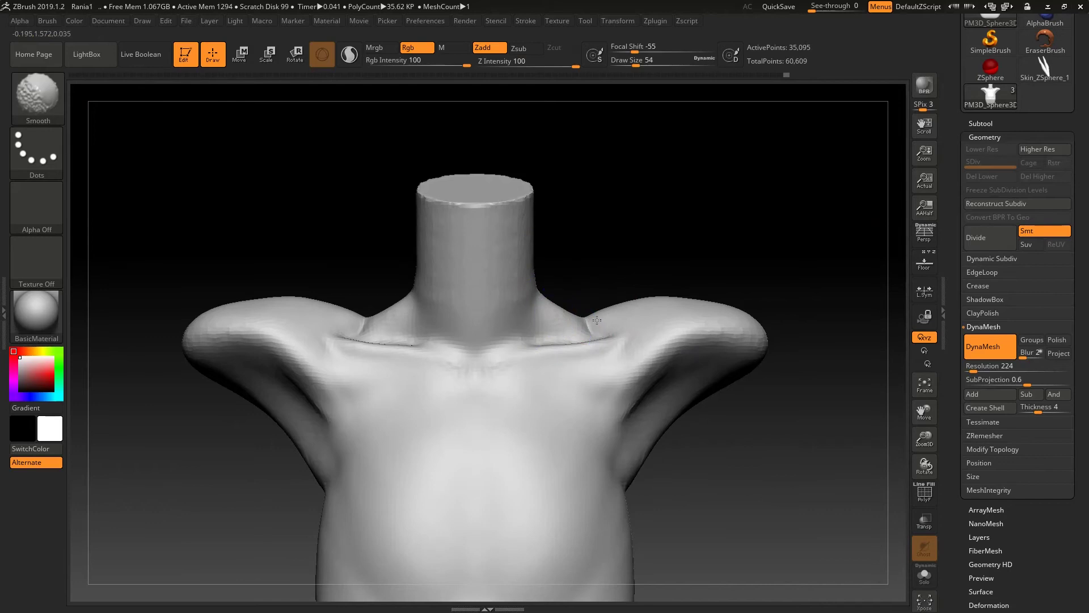
- Build up the slanted neck muscles running from the sides of the neck to the collarbones' inner ends with ClayBuildup
mouse_move(652, 275)
left_mouse_down()
mouse_move(634, 277)
mouse_move(658, 377)
mouse_move(677, 243)
left_mouse_up()
key("b")
key("c")
key("b")
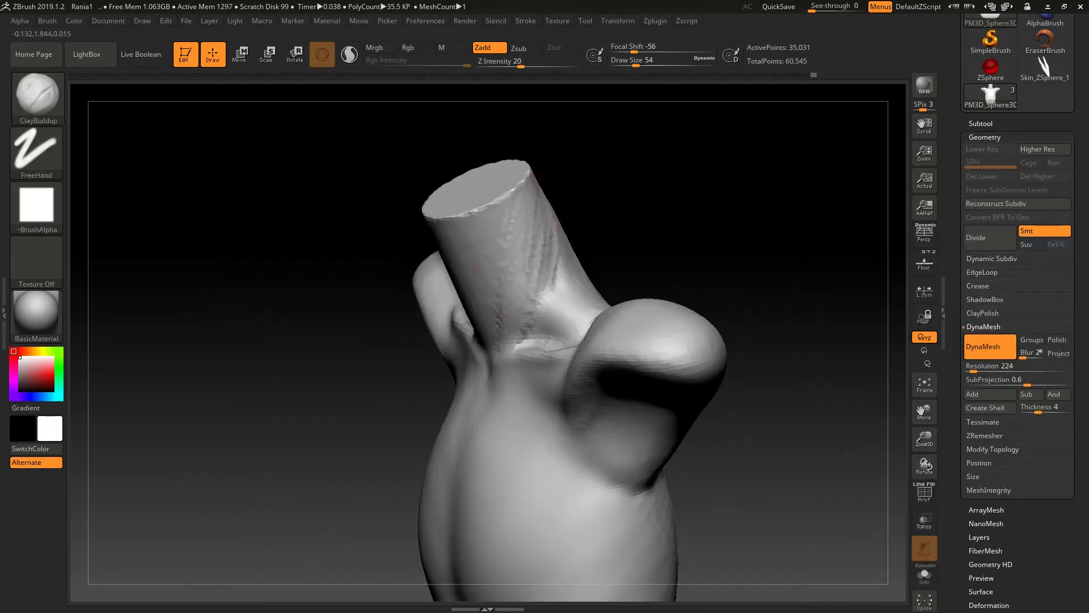
left_click_drag(641, 185, 672, 156)
mouse_move(649, 212)
left_mouse_down()
mouse_move(562, 209)
mouse_move(611, 211)
mouse_move(644, 194)
mouse_move(741, 219)
left_mouse_up()
right_click_drag(741, 219, 681, 261, "ctrl")
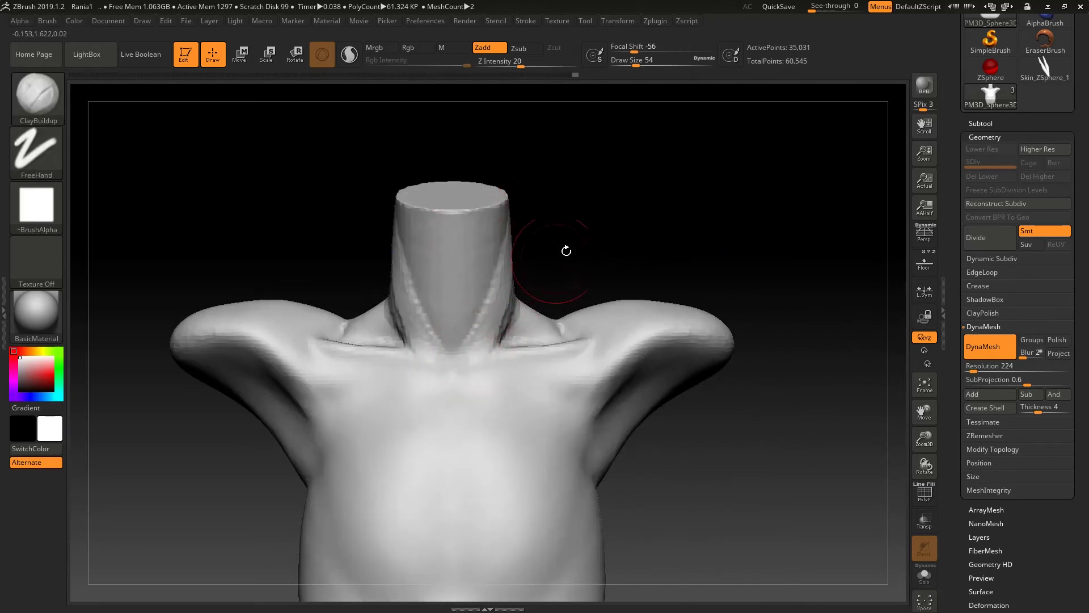
- Build up the trapezius on the back of the neck and upper back and fill the side of the neck with ClayBuildup
left_click_drag(591, 236, 566, 319)
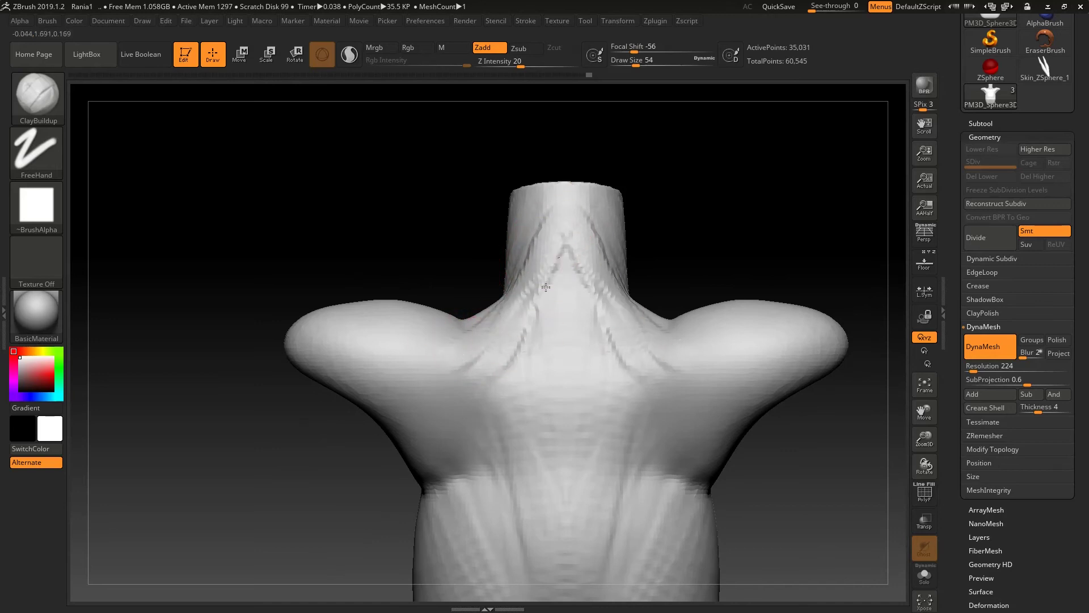
mouse_move(526, 327)
left_mouse_down()
mouse_move(494, 403)
mouse_move(505, 428)
mouse_move(498, 471)
left_mouse_up()
mouse_move(693, 233)
left_mouse_down()
mouse_move(740, 204)
mouse_move(798, 214)
left_mouse_up()
left_click_drag(632, 261, 590, 259)
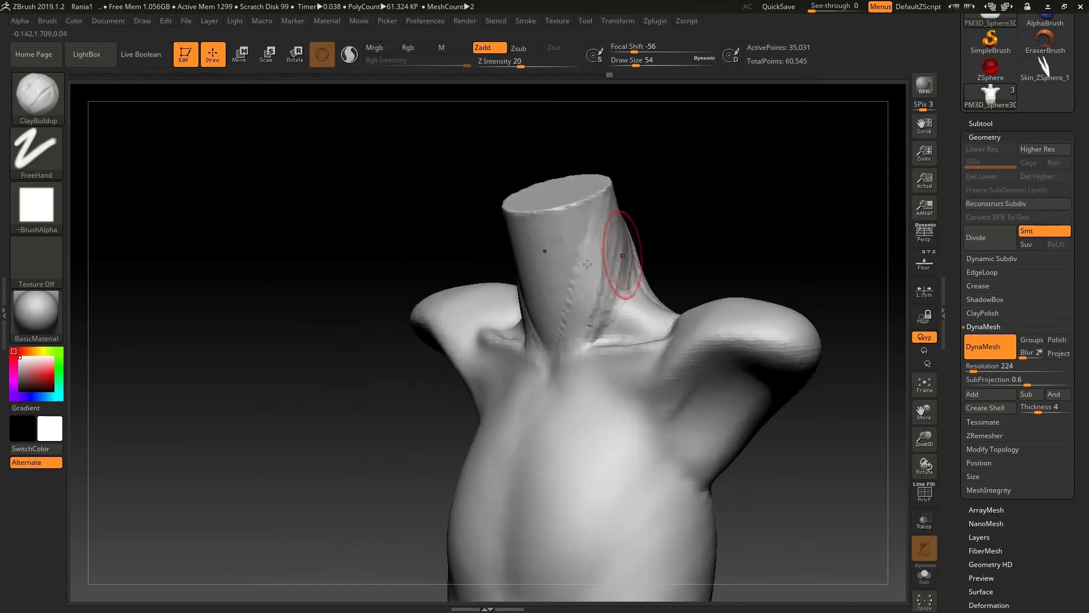
- Build up the throat on the front of the neck with ClayBuildup and smooth it into the slanted neck muscles
left_click_drag(688, 238, 656, 258, "shift")
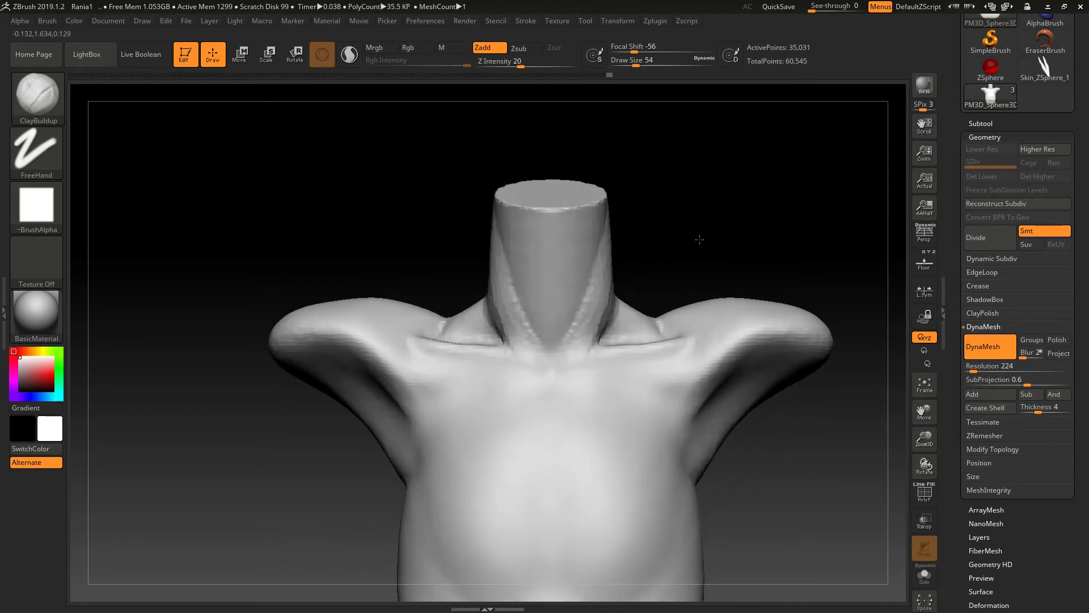
left_click_drag(574, 306, 583, 276, "shift")
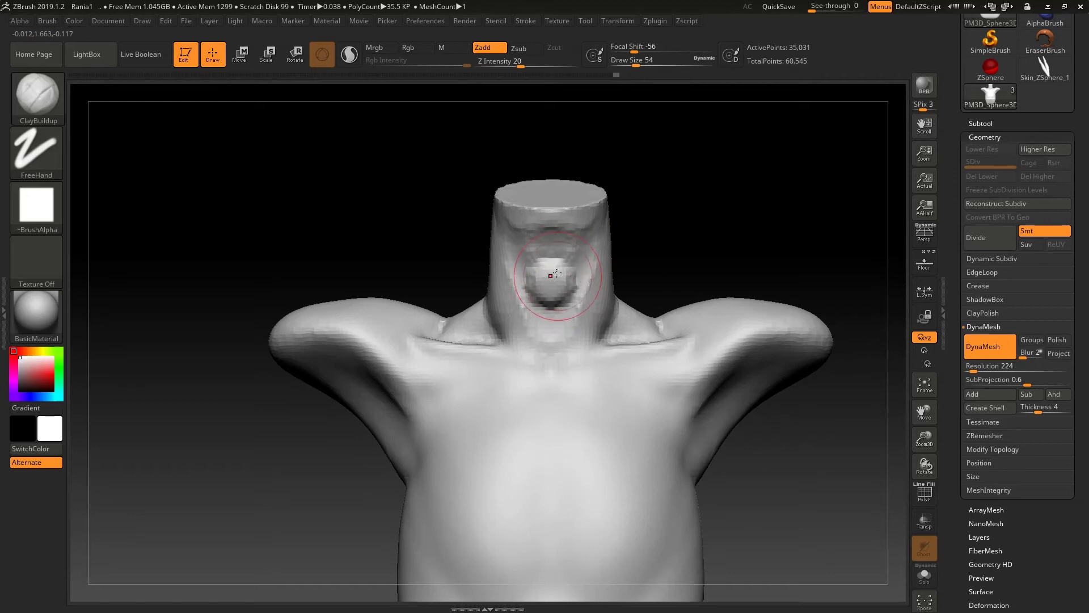
left_click_drag(551, 266, 550, 259, "shift")
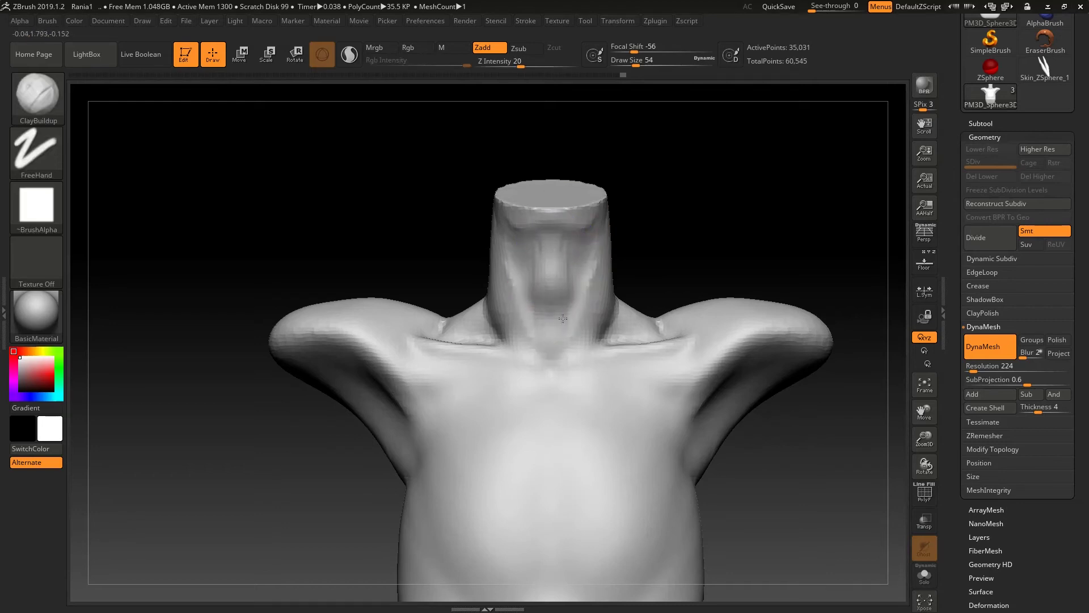
- Build up the upper back and the backs of the shoulders with ClayBuildup at draw size 112
mouse_move(686, 236)
left_mouse_down()
mouse_move(713, 239)
mouse_move(644, 248)
mouse_move(735, 236)
mouse_move(709, 223)
mouse_move(681, 274)
mouse_move(722, 312)
mouse_move(612, 274)
mouse_move(668, 284)
left_mouse_up()
key("shift")
mouse_move(760, 272)
left_mouse_down()
mouse_move(654, 262)
mouse_move(652, 250)
mouse_move(611, 283)
left_mouse_up()
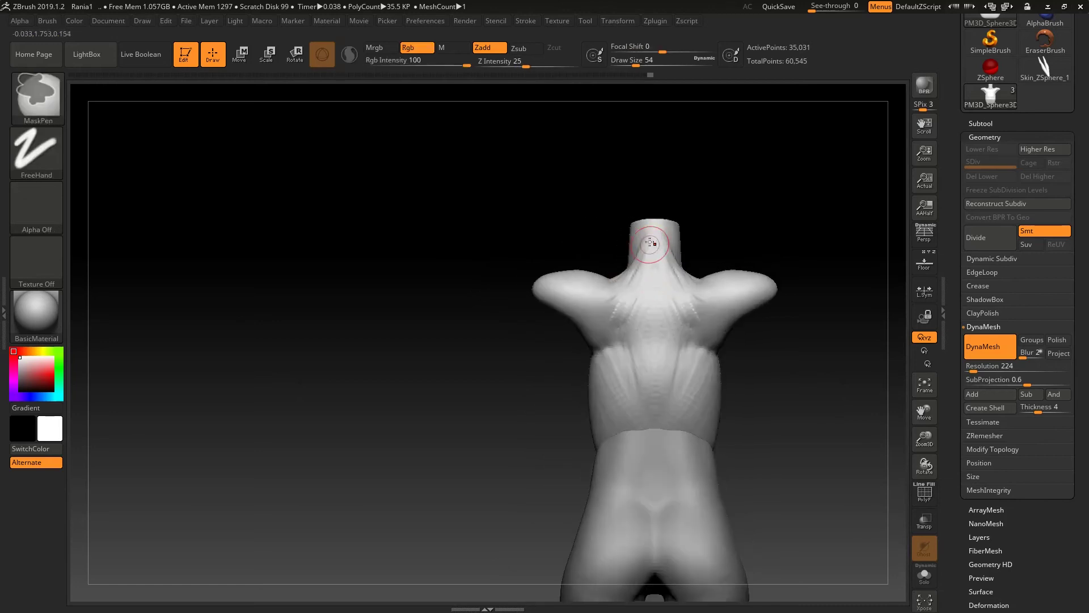
mouse_move(654, 216)
left_mouse_down()
mouse_move(691, 250)
mouse_move(766, 231)
mouse_move(756, 203)
left_mouse_up()
key("space")
left_click_drag(691, 270, 681, 285)
left_click_drag(741, 263, 685, 256)
mouse_move(785, 250)
left_mouse_down()
mouse_move(700, 267)
mouse_move(744, 244)
mouse_move(706, 243)
left_mouse_up()
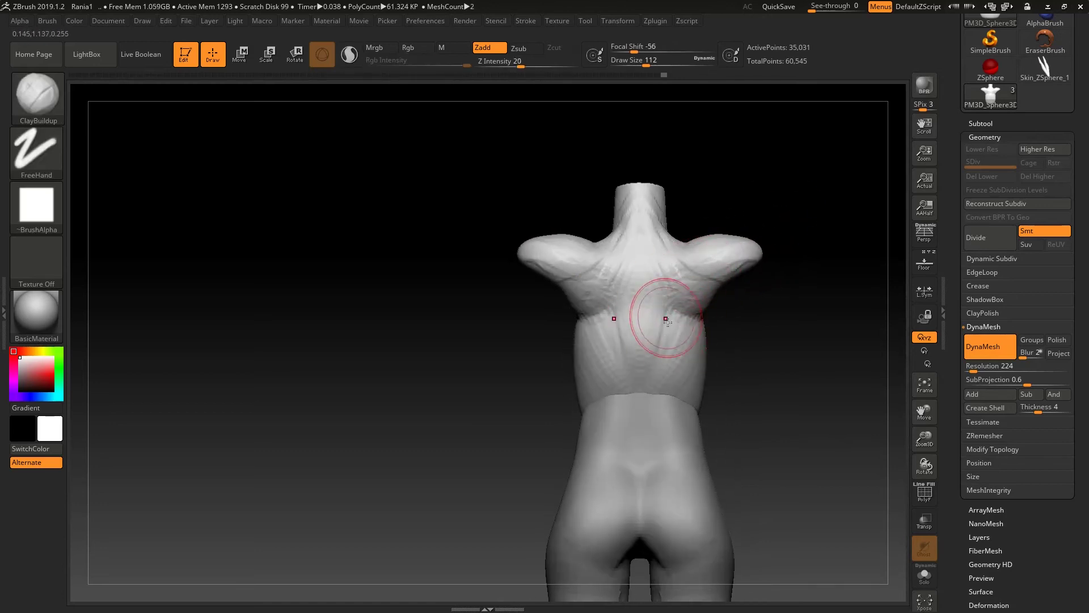
- Build up the slanted muscles of the middle back, running from below the shoulder blades toward the spine
left_click_drag(700, 324, 661, 398)
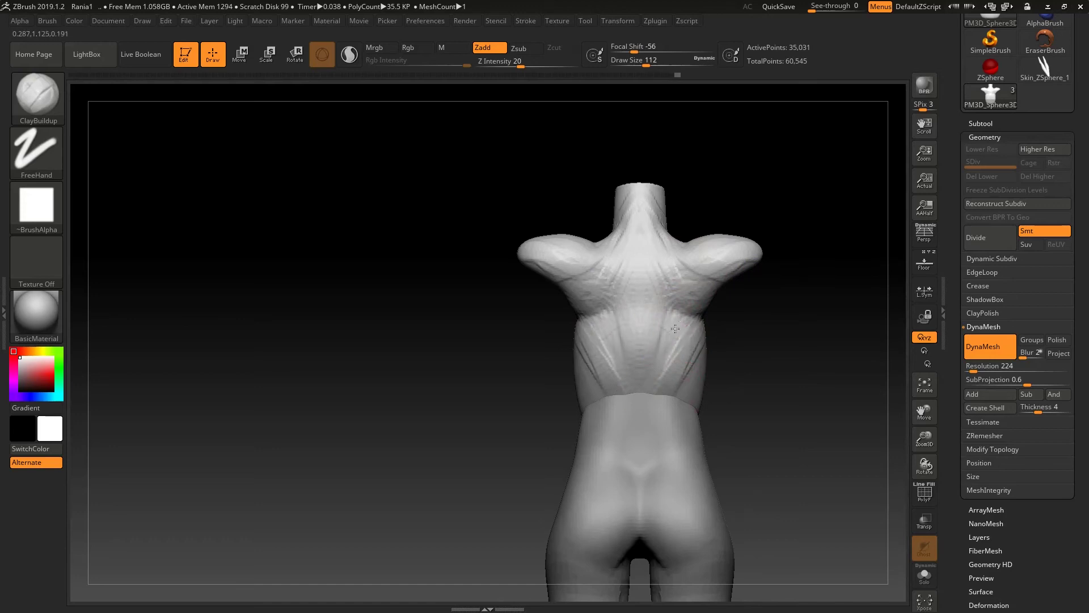
left_click_drag(817, 335, 752, 322)
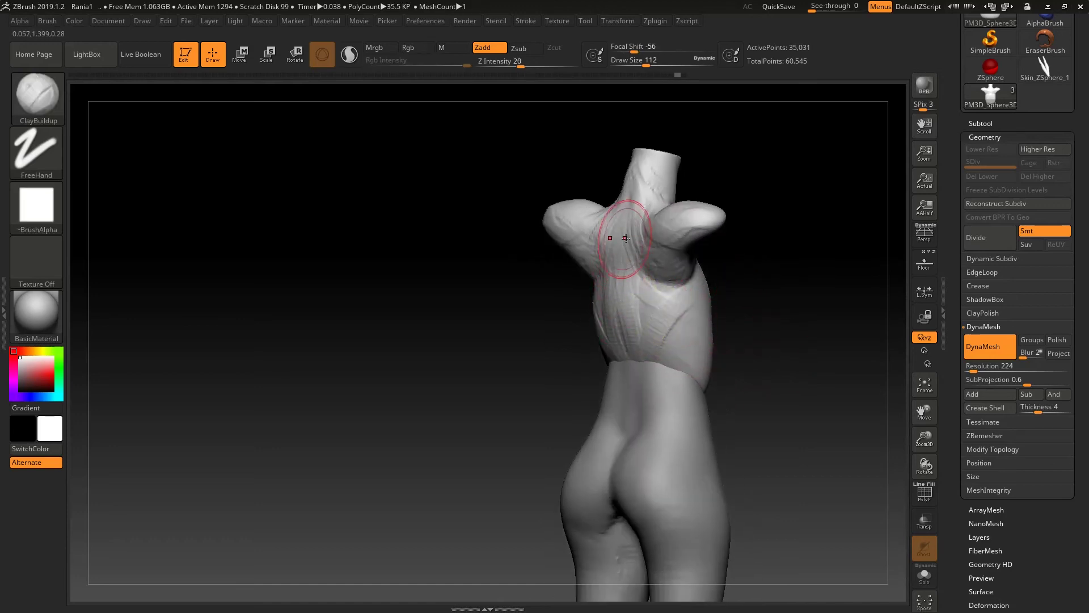
left_click_drag(750, 326, 771, 317, "shift")
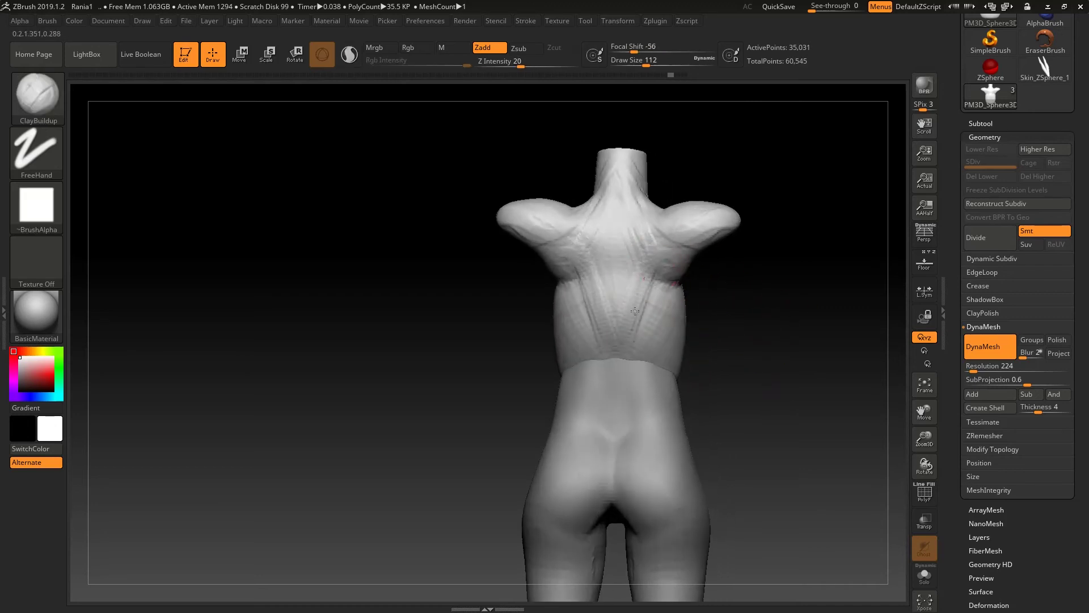
- Carve the grooves along both sides of the spine with the DamStandard brush at draw size 97
key("b")
key("d")
key("s")
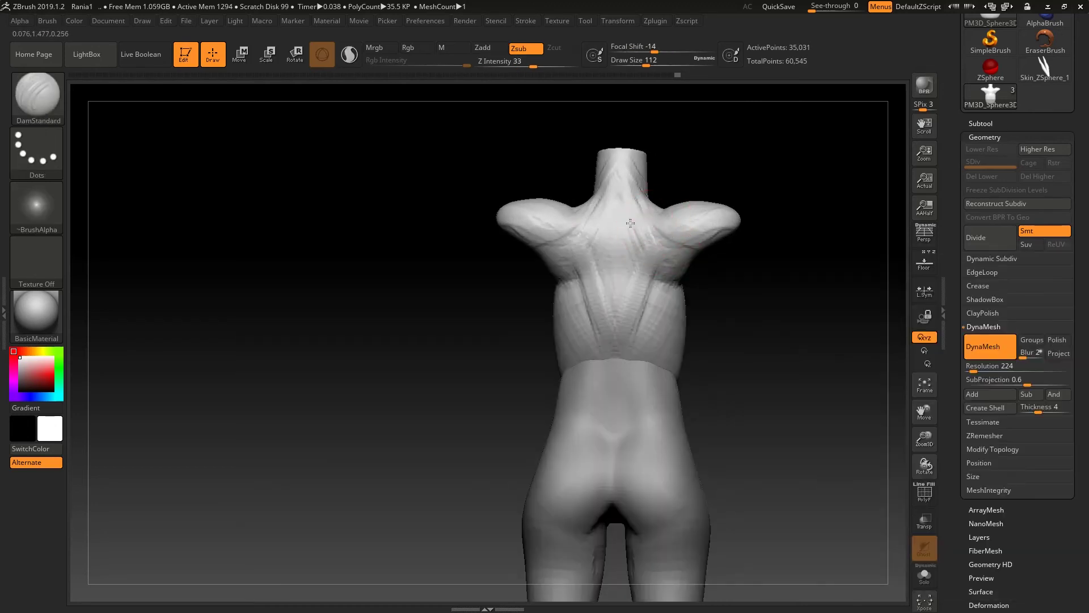
left_click_drag(764, 172, 753, 224)
key("space")
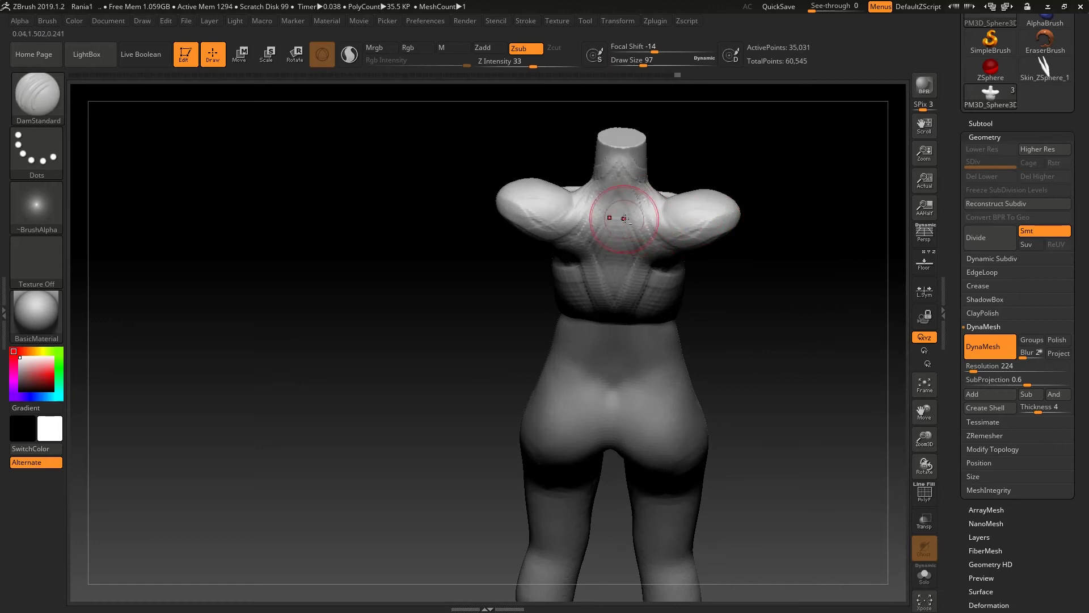
mouse_move(761, 151)
left_mouse_down()
mouse_move(766, 223)
mouse_move(583, 216)
mouse_move(620, 228)
left_mouse_up()
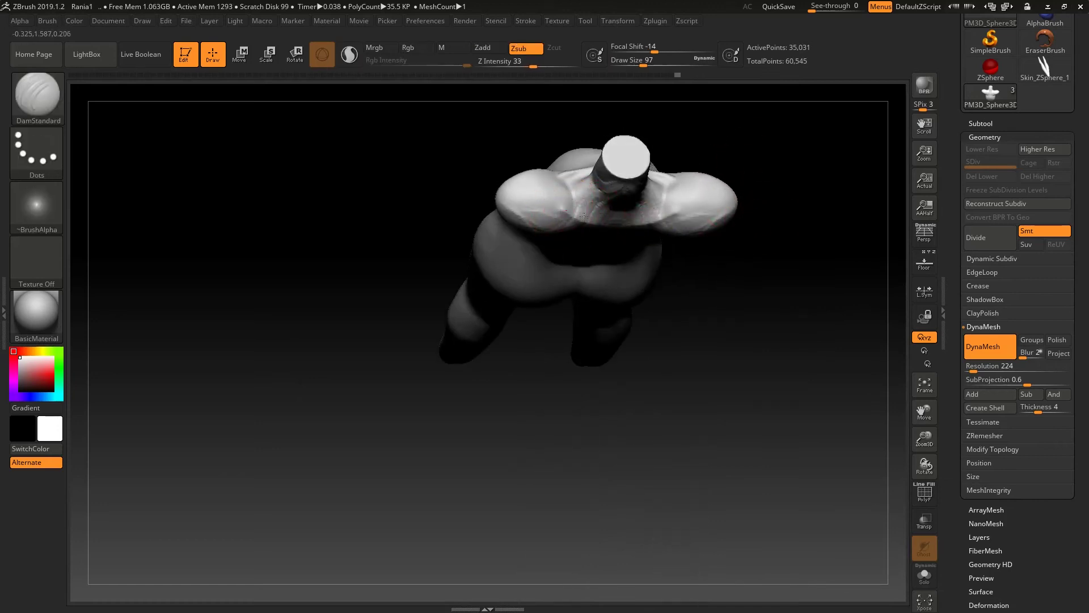
left_click_drag(800, 207, 797, 142)
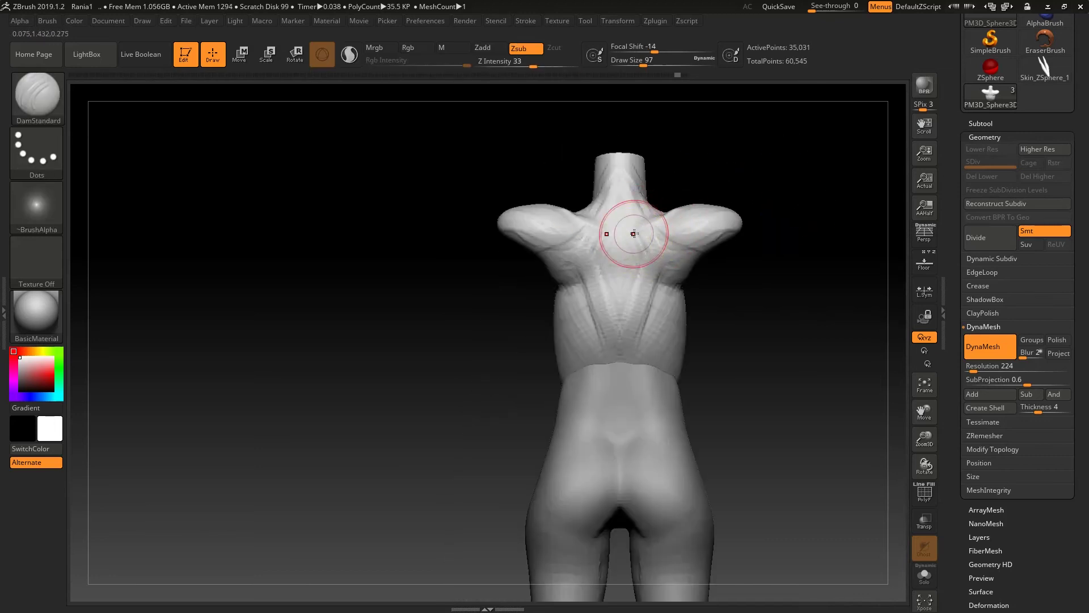
left_click_drag(633, 231, 635, 280)
key("ctrl+z")
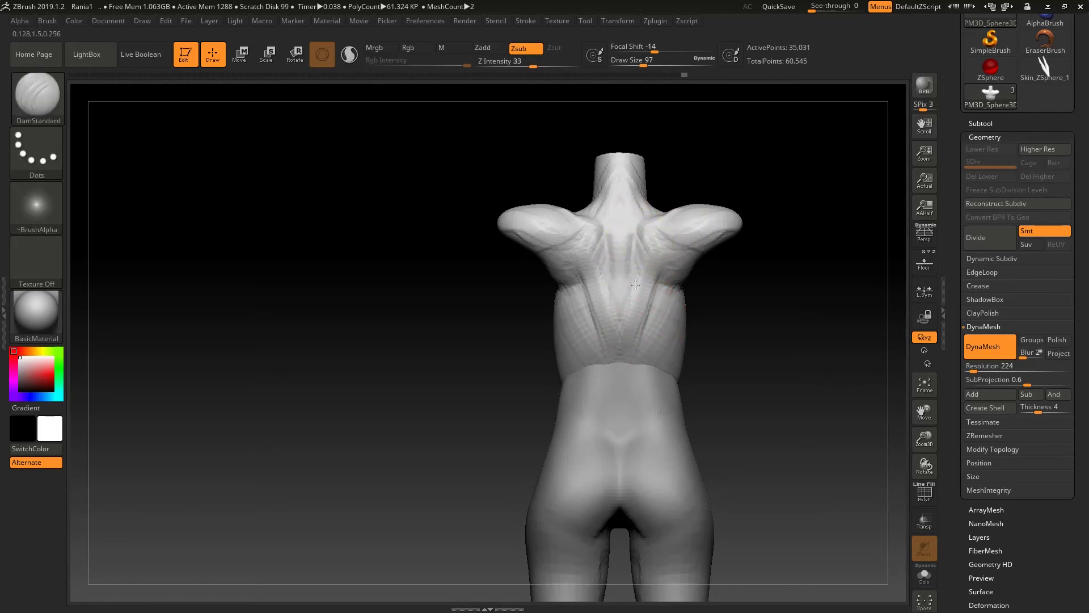
left_click_drag(636, 320, 635, 326)
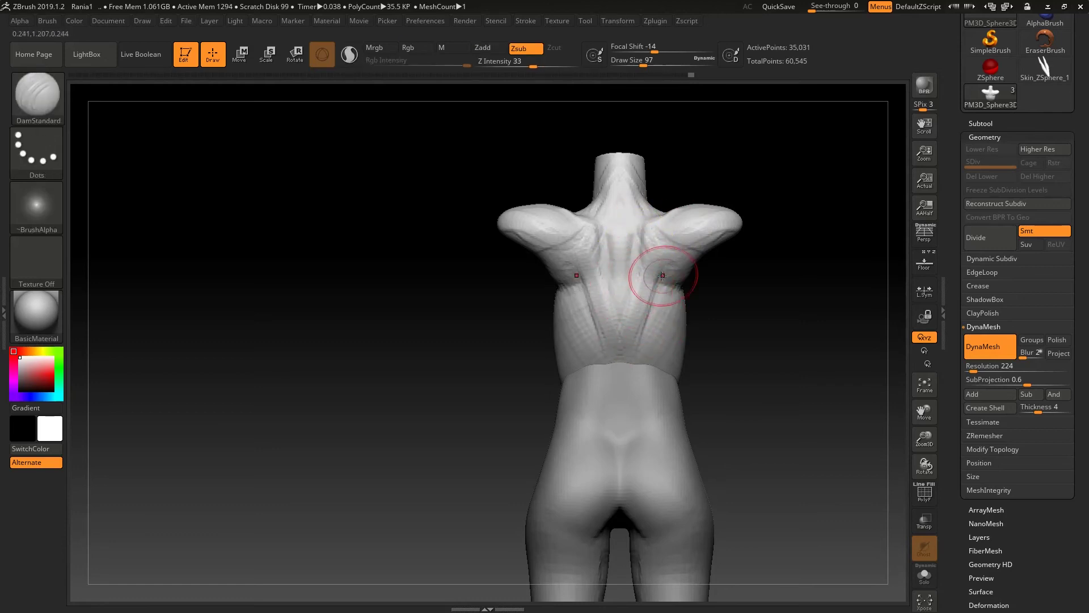
- Build up the lower inner edges of the shoulder blades with ClayBuildup at draw size 71
key("b")
key("c")
key("b")
key("space")
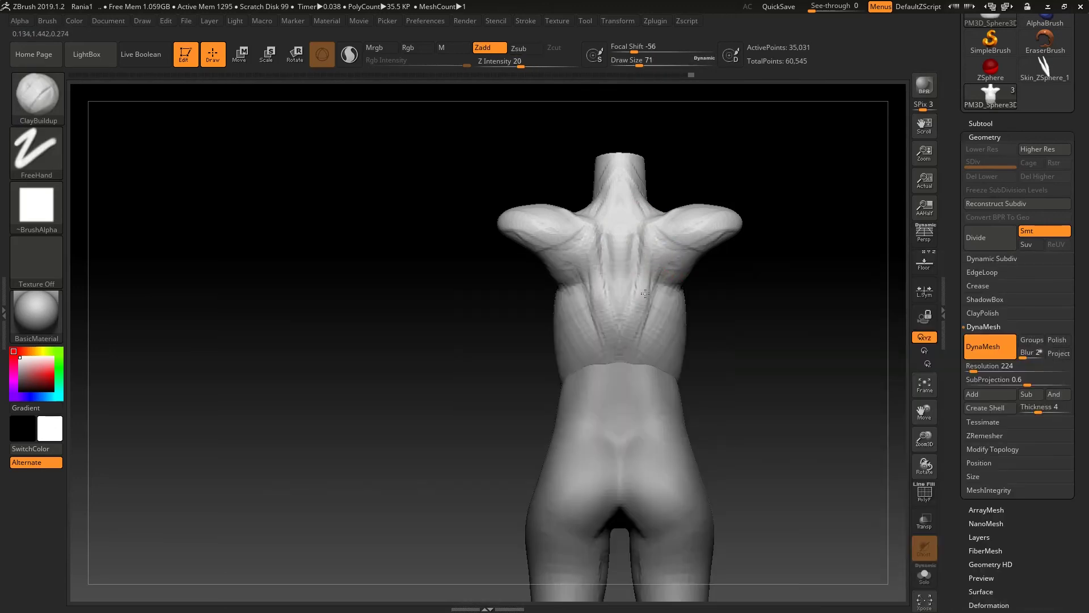
left_click_drag(665, 292, 656, 324)
mouse_move(640, 282)
left_mouse_down()
mouse_move(640, 306)
mouse_move(668, 284)
left_mouse_up()
- Check the shoulder blades against the back reference photo, build them up with ClayBuildup at draw size 77, and smooth them
left_click(923, 262)
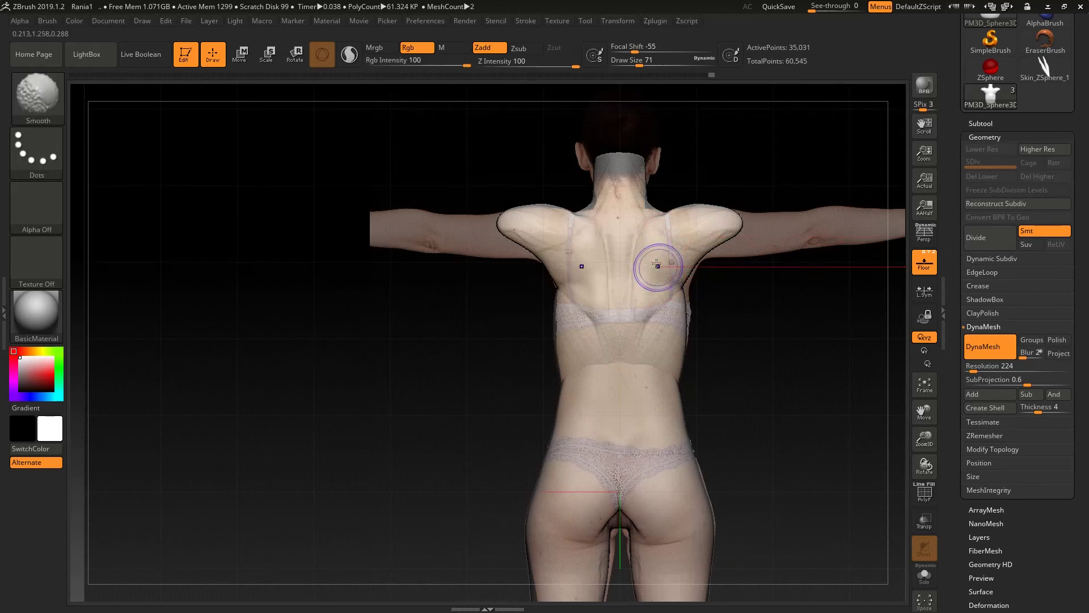
key("space")
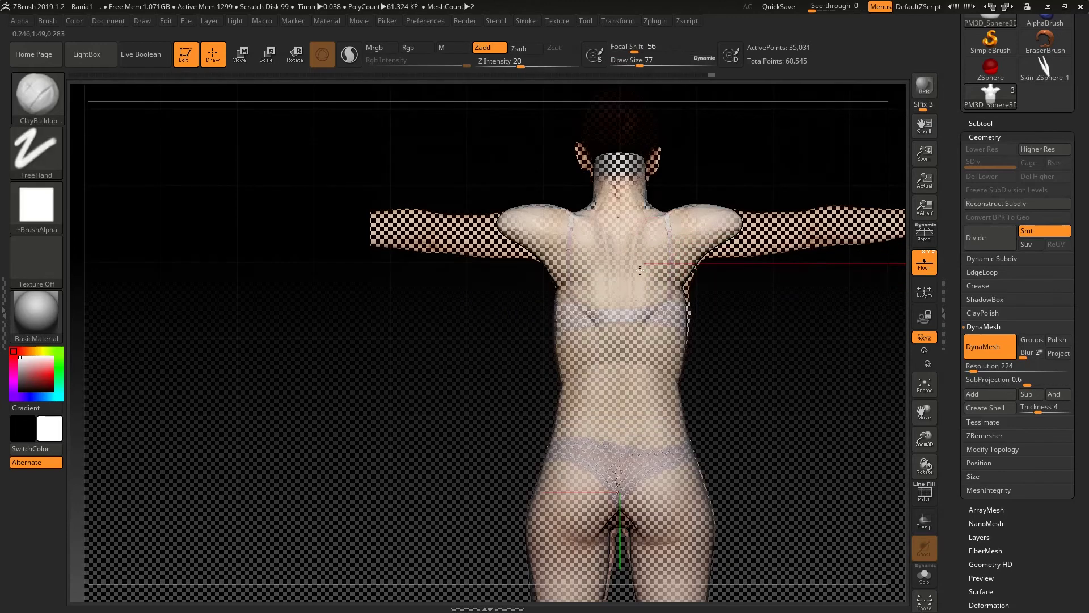
left_click(924, 263)
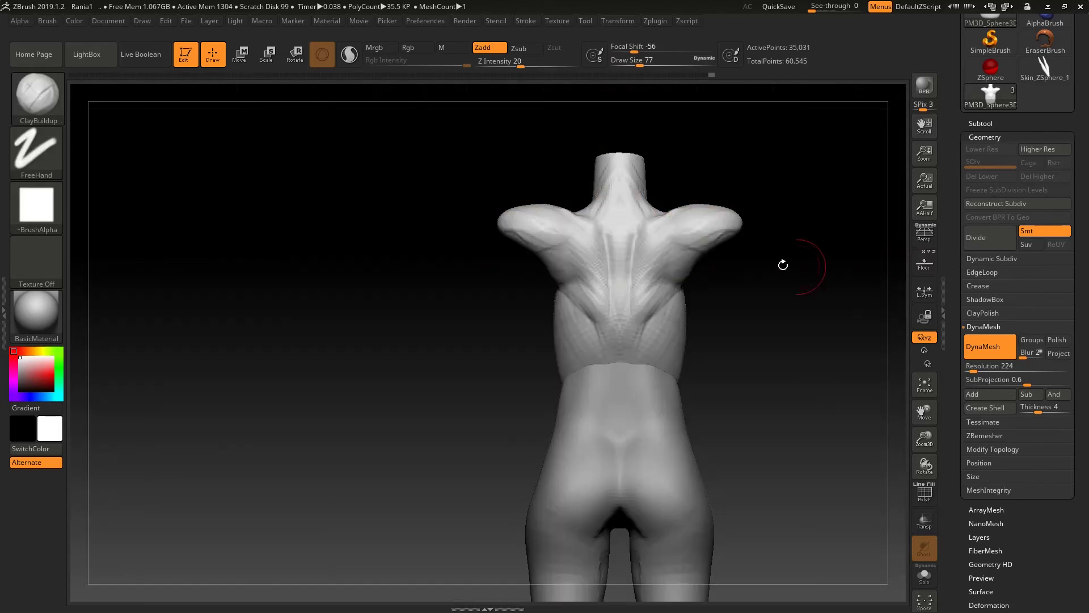
key("shift")
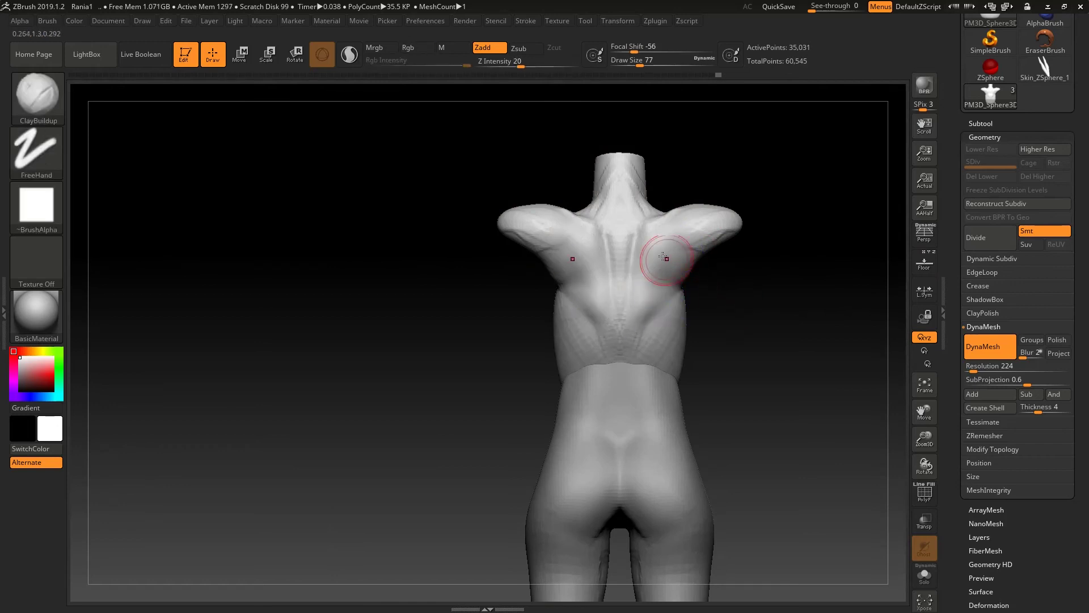
left_click_drag(656, 248, 677, 299, "shift")
- Adjust the shape of the torso and shoulders from the back and side with the Move brush and smooth them
mouse_move(789, 295)
left_mouse_down()
mouse_move(734, 307)
mouse_move(794, 309)
mouse_move(751, 287)
left_mouse_up()
key("b")
key("b")
key("s")
key("b")
key("m")
key("v")
key("s")
left_click_drag(751, 284, 737, 270)
left_click_drag(660, 274, 658, 269)
mouse_move(747, 291)
left_mouse_down()
mouse_move(680, 307)
mouse_move(729, 292)
left_mouse_up()
mouse_move(752, 341)
left_mouse_down()
mouse_move(793, 345)
mouse_move(724, 292)
left_mouse_up()
left_click_drag(692, 228, 688, 229, "shift")
mouse_move(817, 263)
left_mouse_down()
mouse_move(769, 267)
mouse_move(840, 280)
mouse_move(749, 251)
mouse_move(806, 263)
mouse_move(754, 276)
mouse_move(704, 306)
left_mouse_up()
- Fit the torso's back contour to the side reference photo with the Move brush, enlarging its draw size from 145 to 234
left_click(924, 262)
key("space")
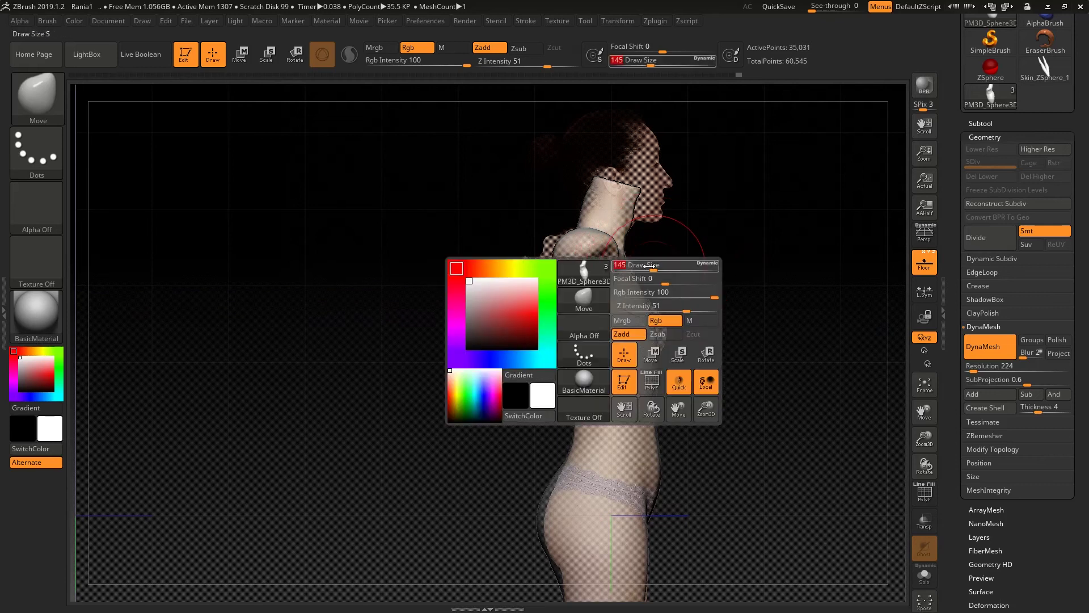
key("space")
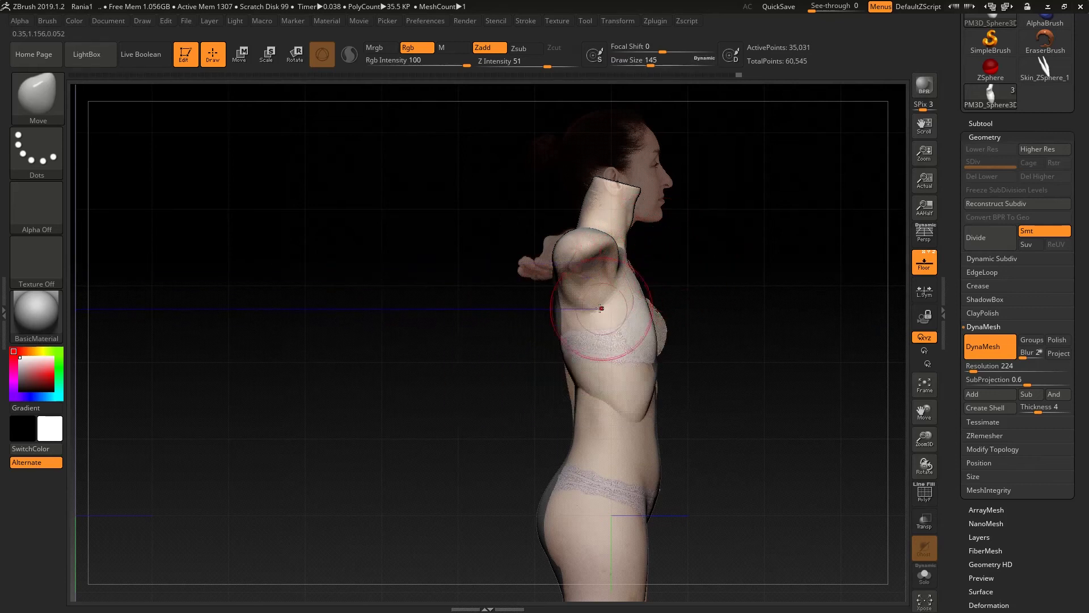
key("ctrl+z")
mouse_move(551, 308)
left_mouse_down()
mouse_move(583, 310)
mouse_move(564, 321)
left_mouse_up()
key("space")
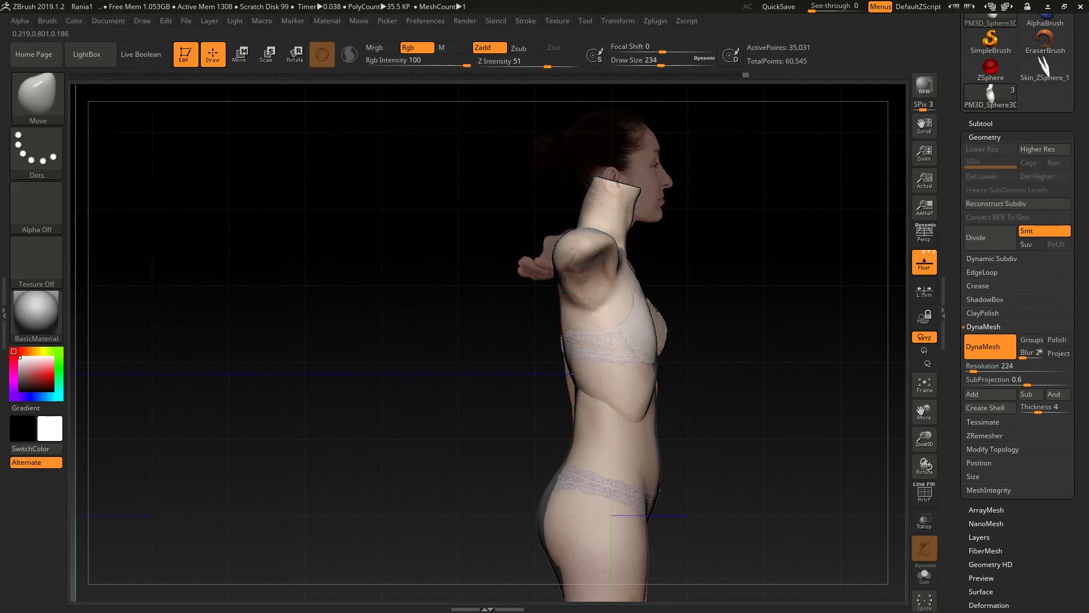
- Remesh the torso with ZRemesher at a target polygon count of 1
left_click(973, 366)
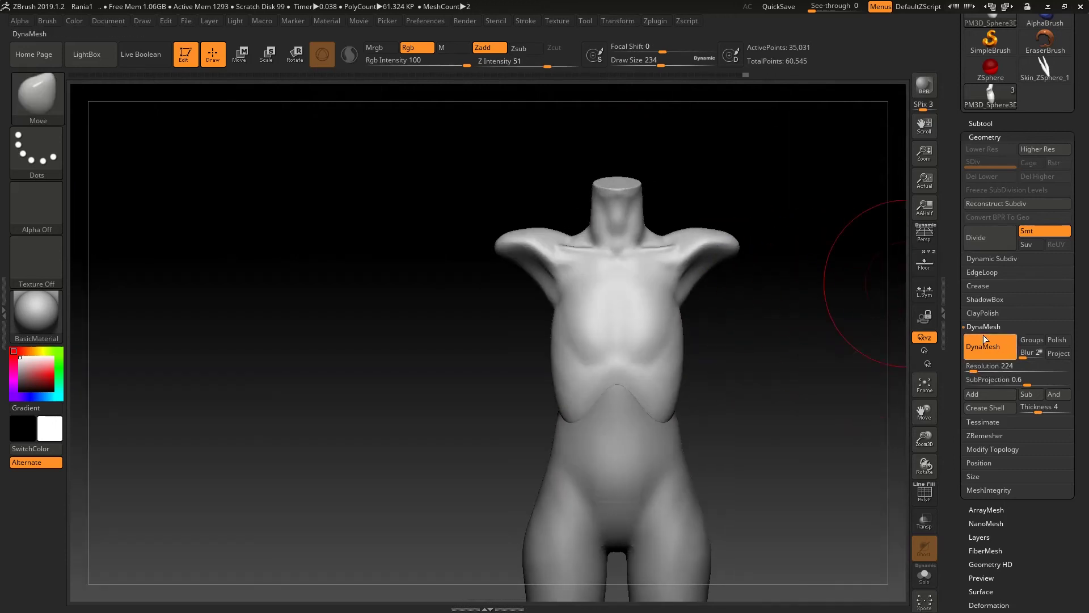
left_click(985, 326)
left_click(996, 366)
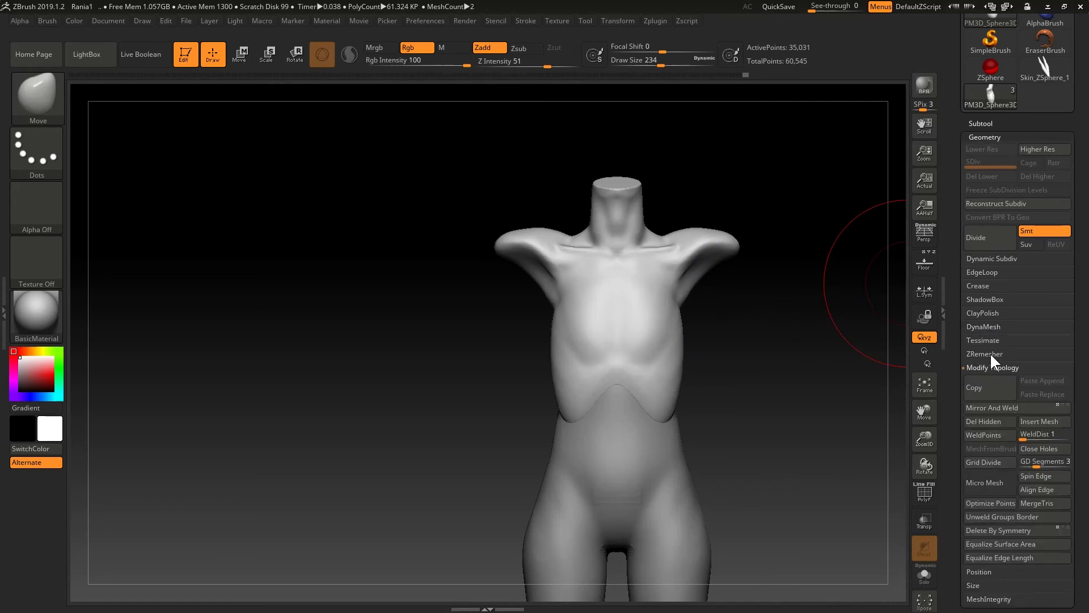
left_click(991, 354)
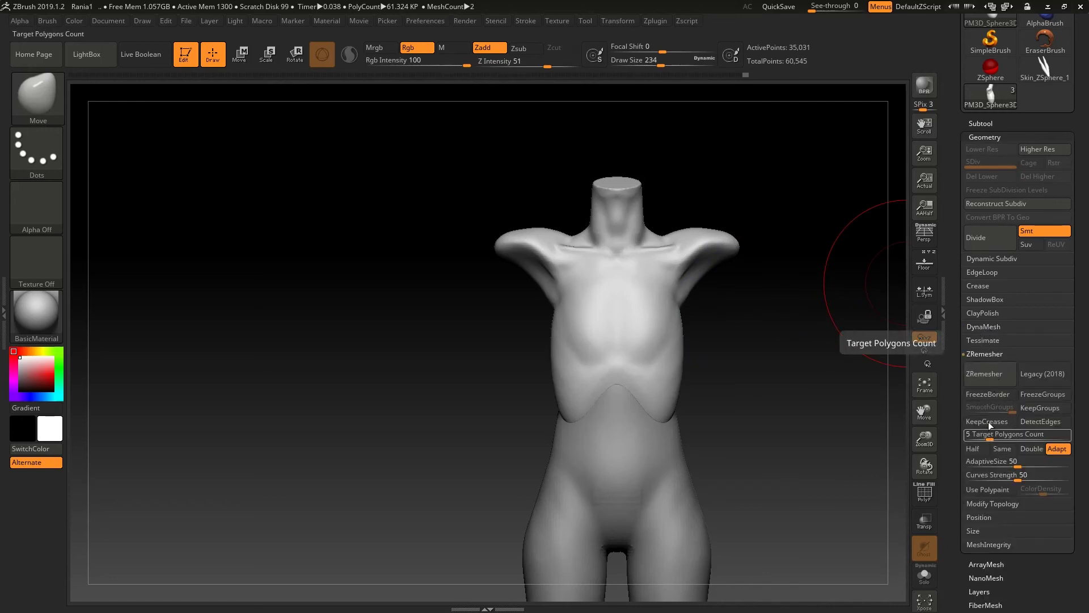
left_click_drag(989, 439, 977, 439)
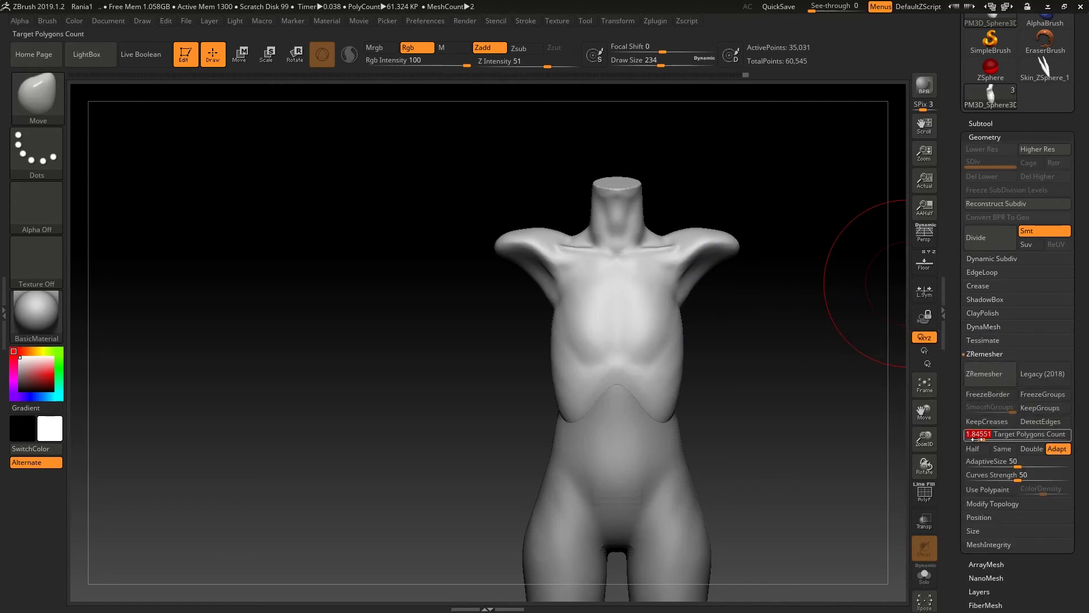
left_click(982, 381)
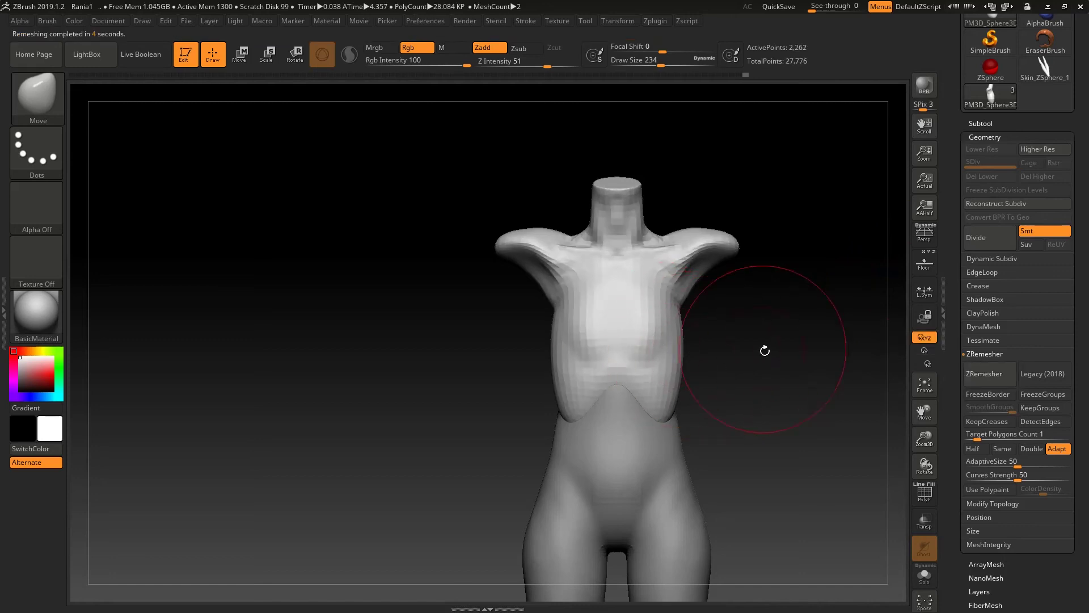
- Inspect the remeshed torso from several sides and divide it to subdivision level 2
left_click_drag(769, 352, 568, 341)
left_click_drag(711, 363, 904, 383)
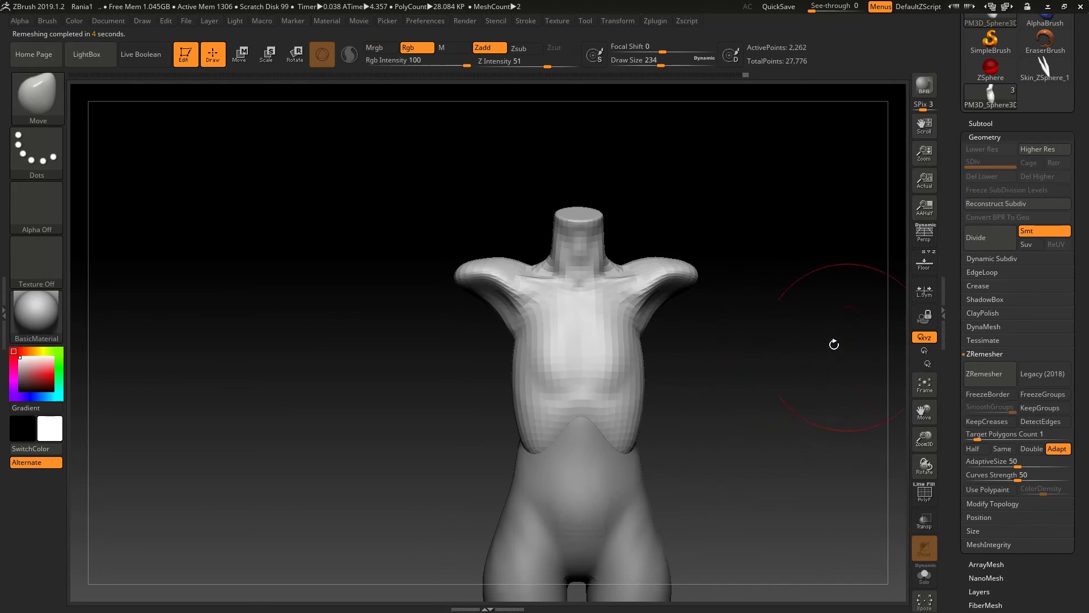
mouse_move(810, 338)
left_mouse_down()
mouse_move(802, 351)
mouse_move(689, 359)
mouse_move(813, 362)
mouse_move(783, 342)
mouse_move(766, 309)
mouse_move(847, 366)
mouse_move(796, 361)
mouse_move(795, 312)
mouse_move(778, 309)
mouse_move(662, 332)
mouse_move(776, 308)
mouse_move(694, 373)
mouse_move(661, 365)
mouse_move(722, 382)
mouse_move(657, 365)
left_mouse_up()
left_click(983, 240)
- Carve the midline of the chest and the areas below the armpits with DamStandard, reducing the draw size to 149
key("b")
key("d")
key("s")
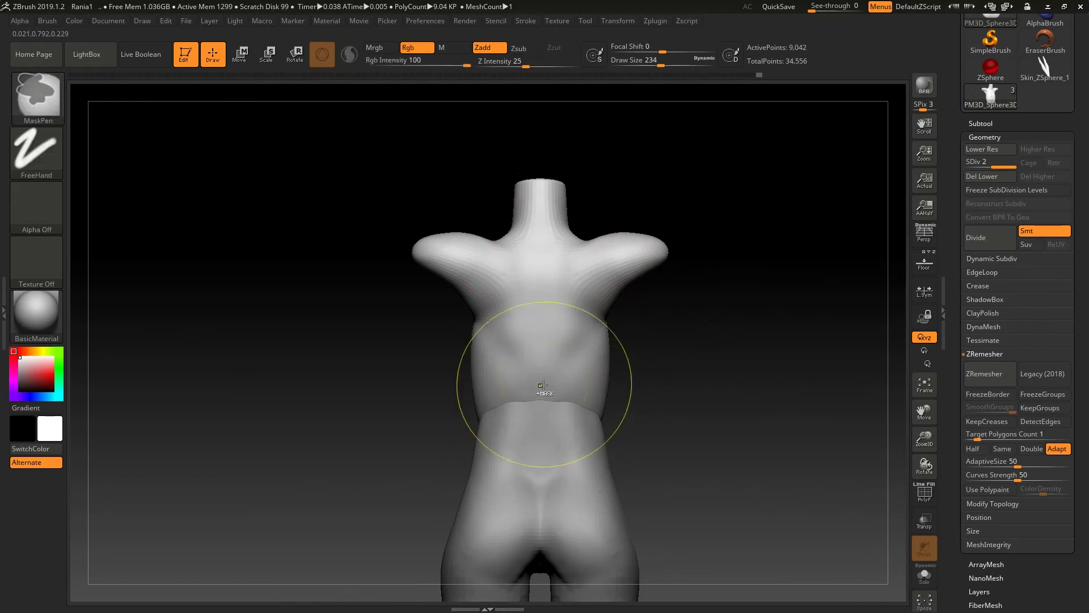
left_click_drag(648, 371, 835, 348)
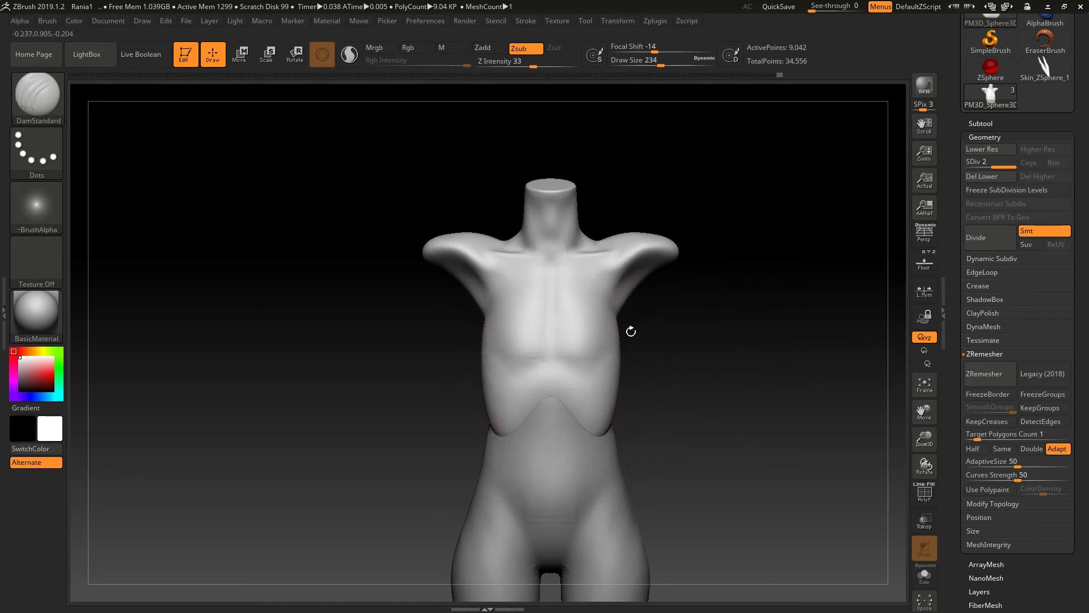
left_click_drag(635, 335, 571, 329)
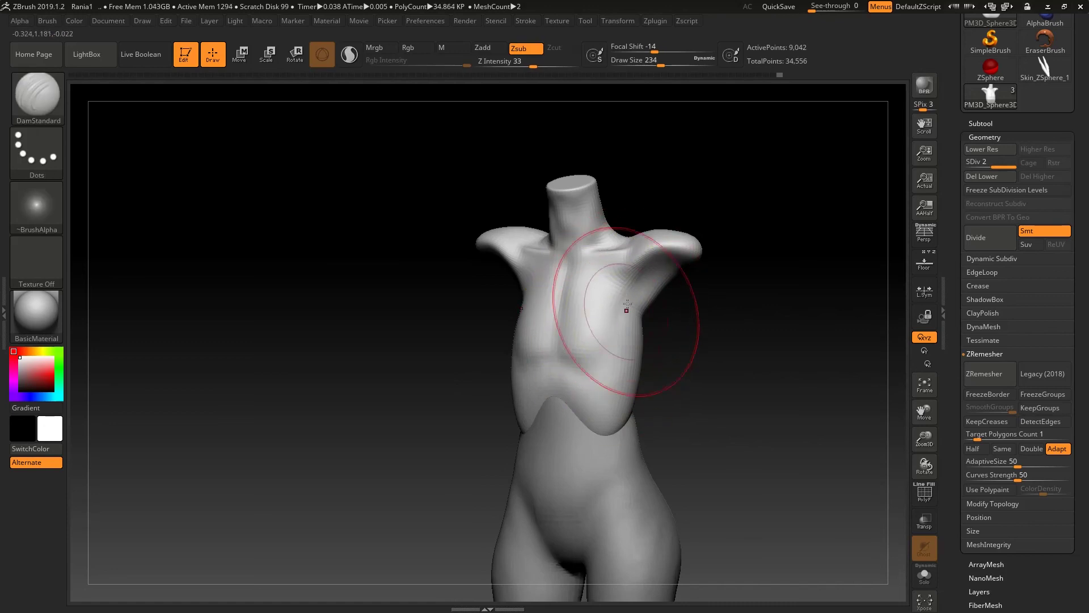
mouse_move(732, 335)
left_mouse_down()
mouse_move(802, 333)
mouse_move(712, 367)
mouse_move(665, 345)
mouse_move(678, 324)
left_mouse_up()
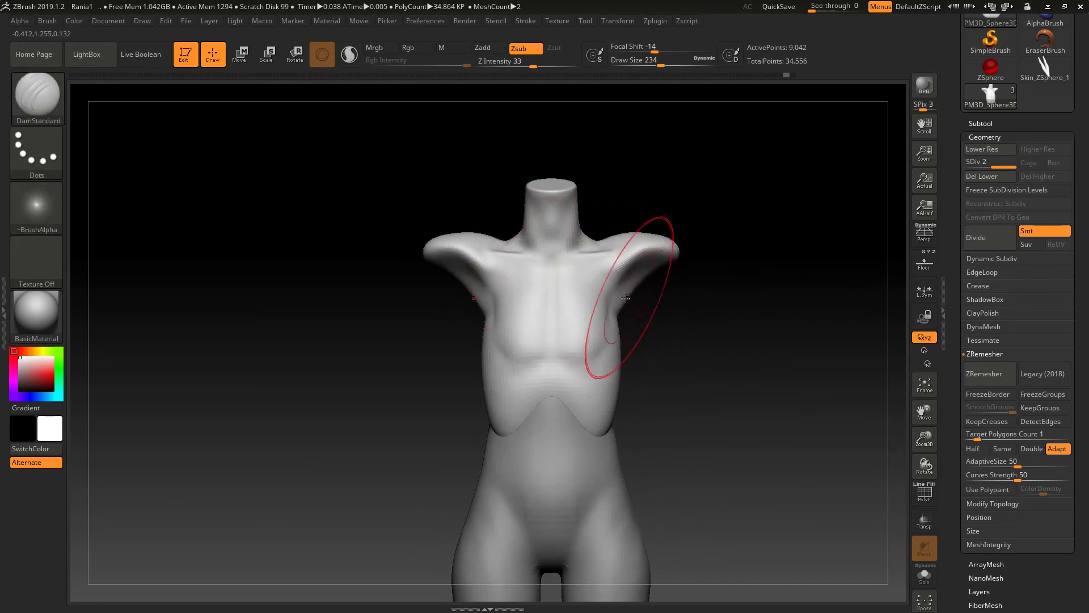
mouse_move(629, 335)
left_mouse_down()
mouse_move(672, 321)
mouse_move(674, 334)
mouse_move(657, 307)
left_mouse_up()
key("space")
left_click_drag(632, 255, 621, 269)
left_click_drag(709, 294, 703, 308, "shift")
- Activate the Move brush and compare the torso's shoulder outline with the front reference photo
key("b")
key("m")
key("v")
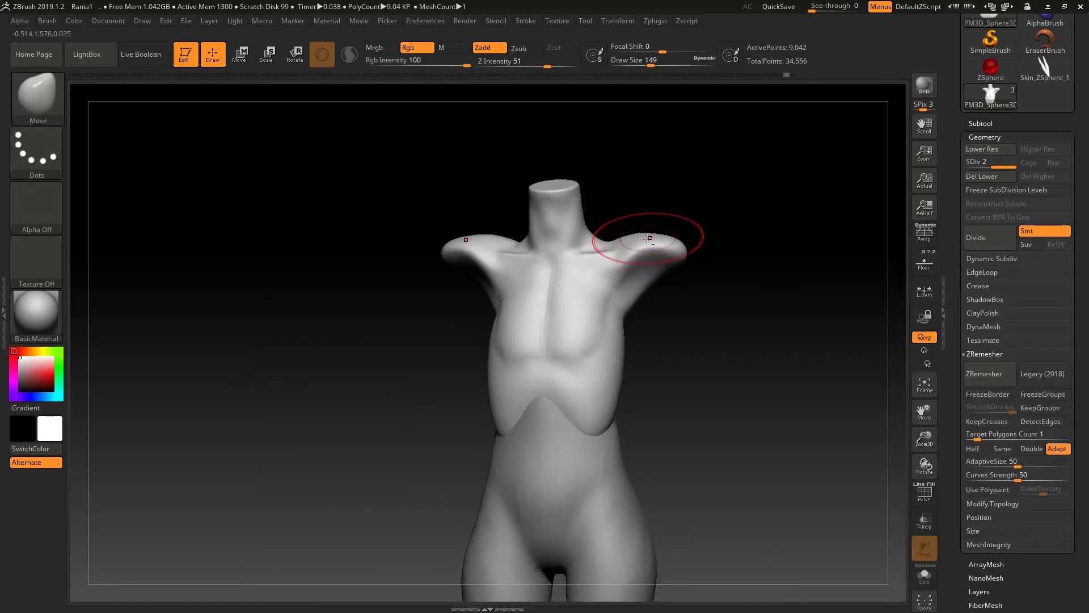
left_click(928, 270)
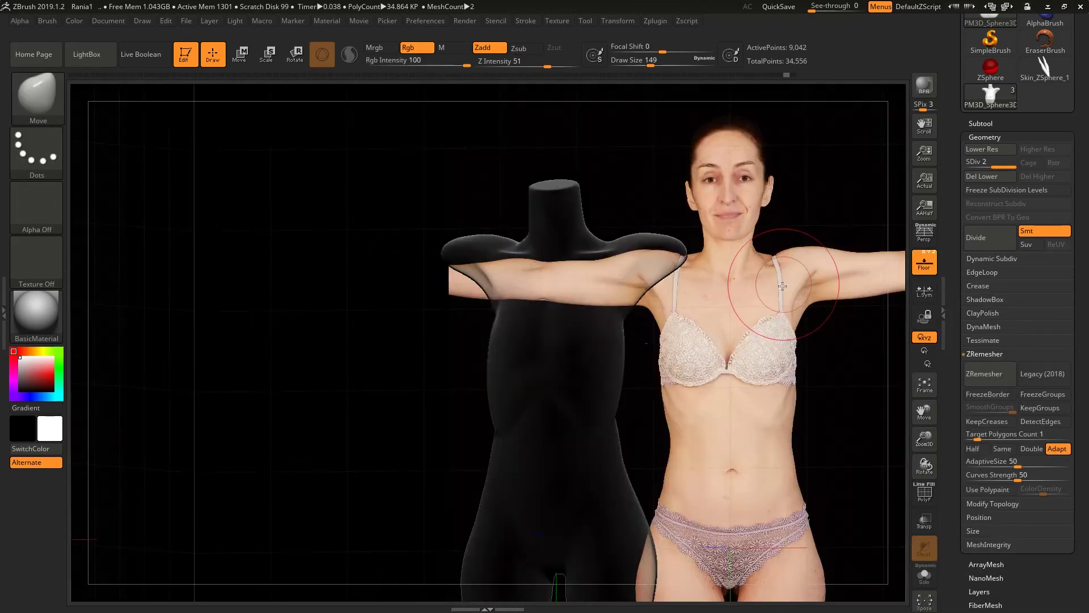
mouse_move(755, 287)
left_mouse_down()
mouse_move(798, 287)
mouse_move(770, 285)
left_mouse_up()
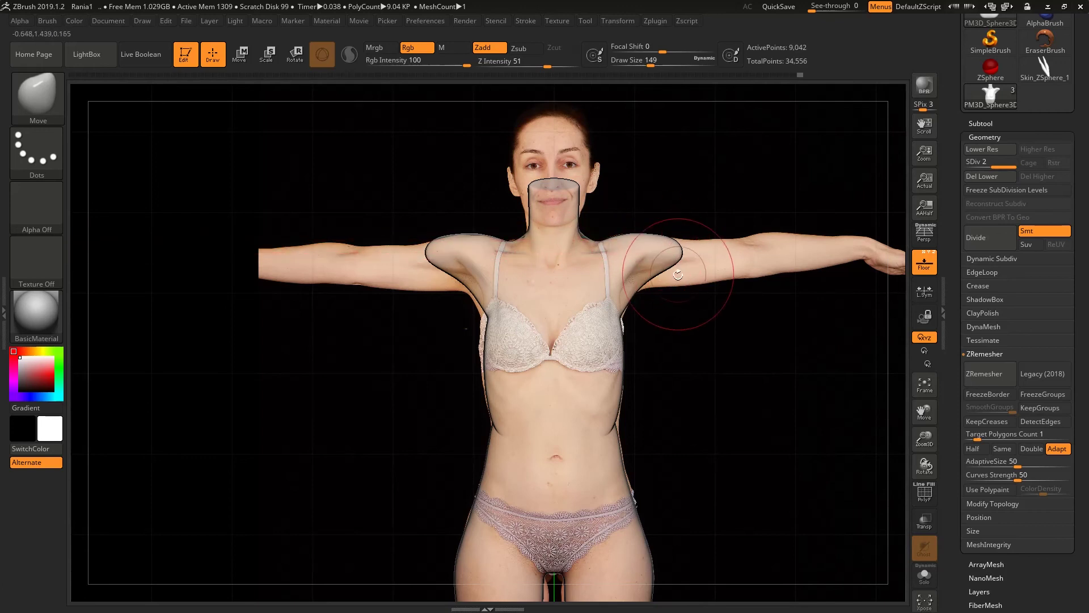
key("ctrl")
- Taper the outer ends of both shoulders with the Pinch brush, working from above the torso, and undo the last stroke
key("b")
key("p")
key("i")
left_click(923, 264)
left_click_drag(800, 212, 783, 311, "shift")
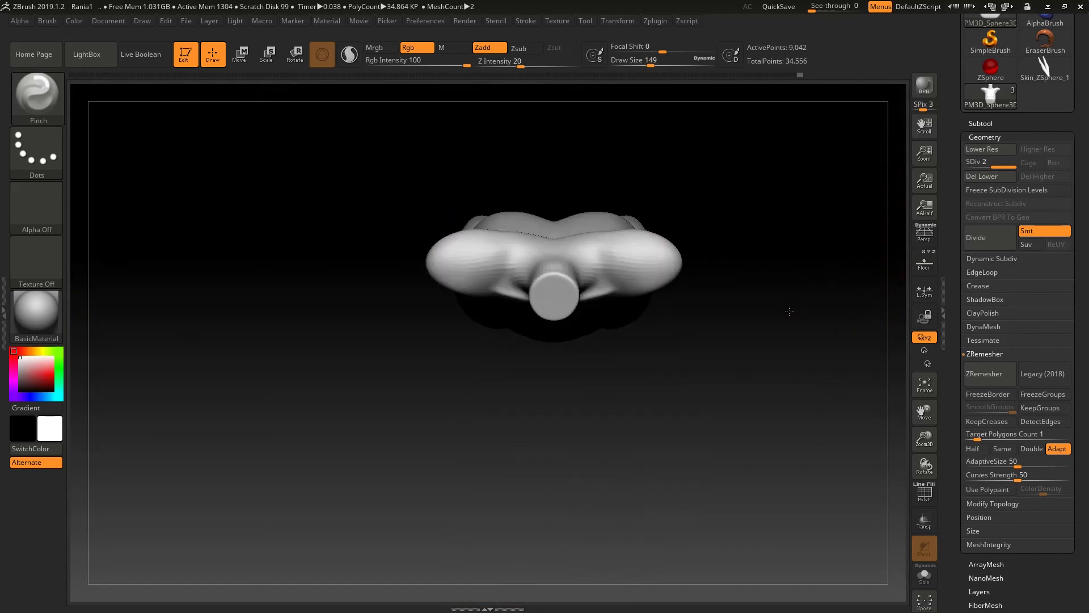
left_click(683, 261)
mouse_move(681, 262)
left_mouse_down()
mouse_move(662, 262)
mouse_move(679, 261)
left_mouse_up()
key("ctrl+z")
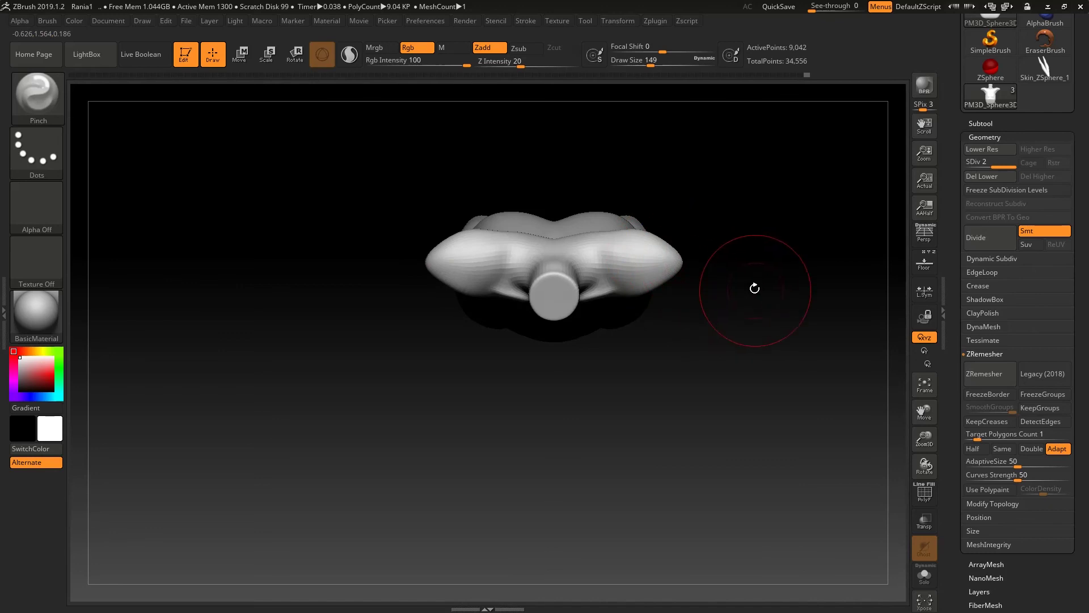
- Reshape the midline of the lower rib cage edge with the Move brush at draw size 101
mouse_move(753, 284)
left_mouse_down()
mouse_move(756, 160)
mouse_move(754, 267)
mouse_move(707, 258)
mouse_move(744, 306)
mouse_move(829, 295)
mouse_move(734, 259)
mouse_move(771, 292)
mouse_move(732, 281)
mouse_move(720, 306)
left_mouse_up()
key("b")
key("m")
key("v")
key("shift+p")
key("space")
key("space")
left_click_drag(679, 303, 672, 303)
left_click(932, 267)
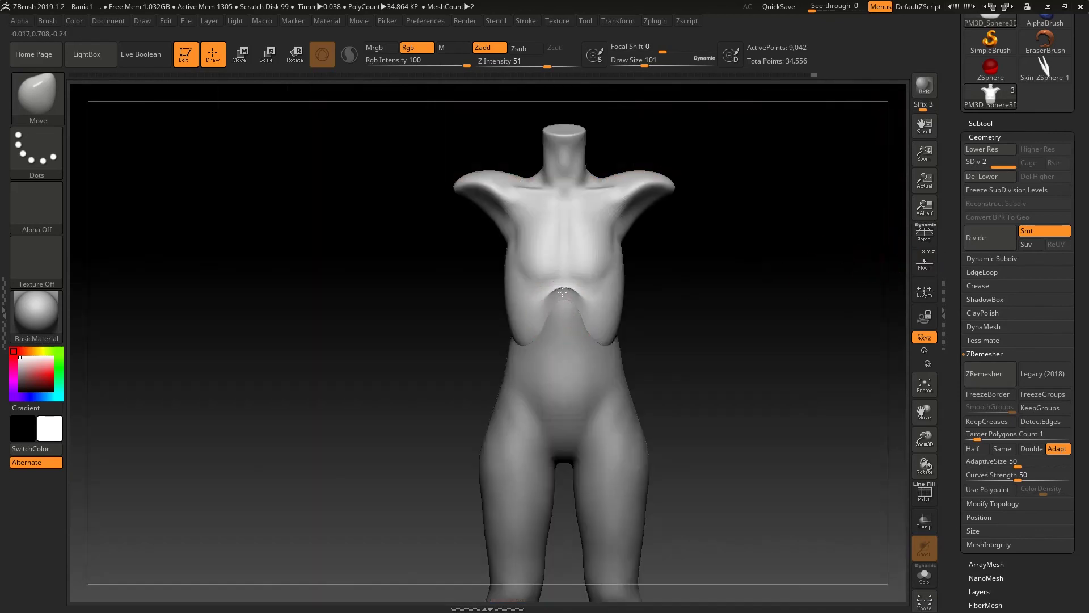
key("shift")
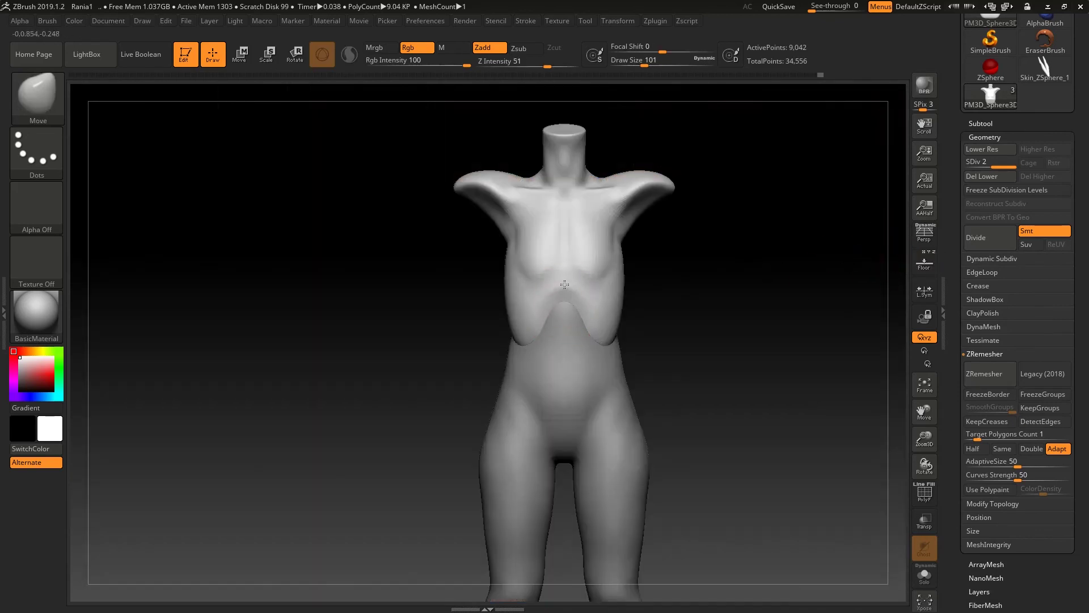
left_click_drag(672, 296, 574, 282)
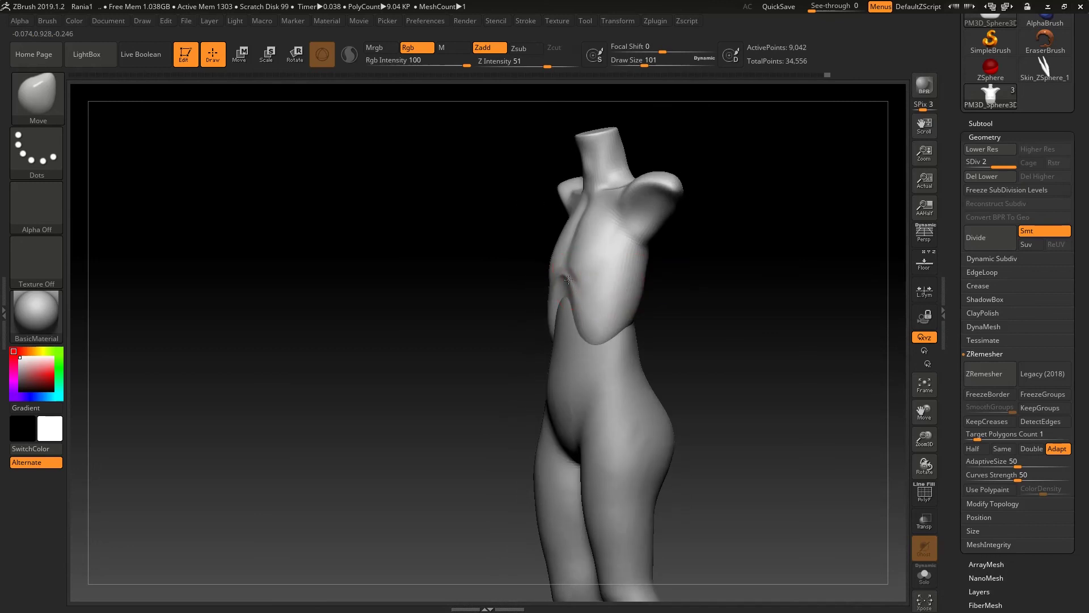
- Adjust the upper belly of the Skin_ZSphere_2 subtool under the rib cage with the Move brush at draw size 154
left_click_drag(709, 292, 825, 296)
left_click(982, 123)
left_click(922, 273)
left_click(921, 273)
left_click(985, 181)
mouse_move(745, 276)
left_mouse_down()
mouse_move(717, 277)
mouse_move(720, 292)
mouse_move(783, 287)
mouse_move(786, 256)
left_mouse_up()
key("b")
key("m")
key("v")
key("space")
- Refine the rib cage arch of the PM3D_Sphere3D1 subtool with the Move brush, reducing the draw size to 132
left_click(981, 213)
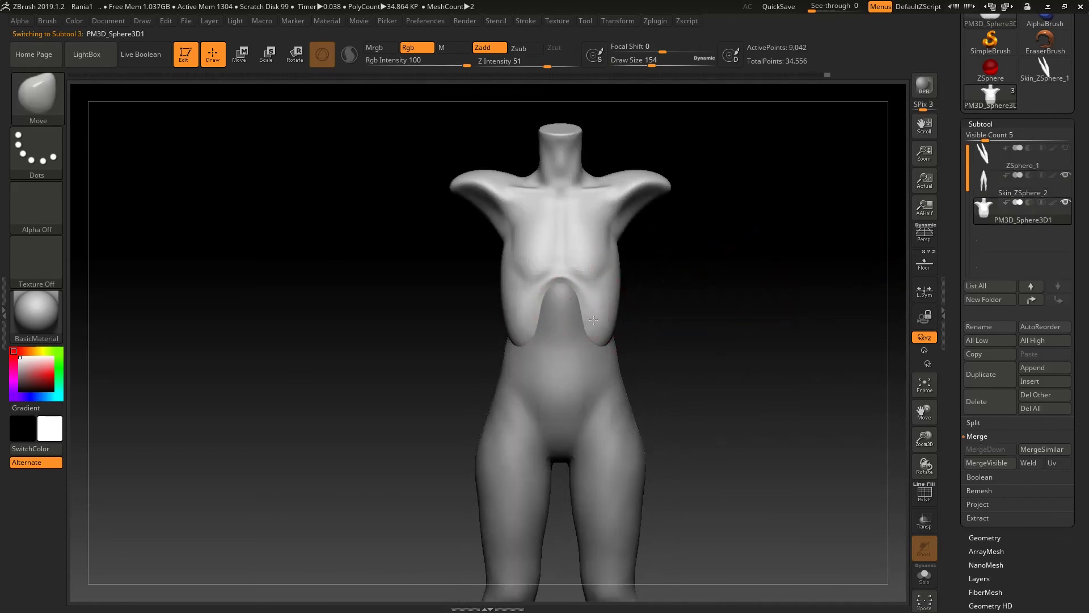
mouse_move(689, 299)
left_mouse_down()
mouse_move(644, 301)
mouse_move(692, 302)
left_mouse_up()
key("space")
mouse_move(709, 302)
left_mouse_down()
mouse_move(635, 304)
mouse_move(596, 319)
left_mouse_up()
key("space")
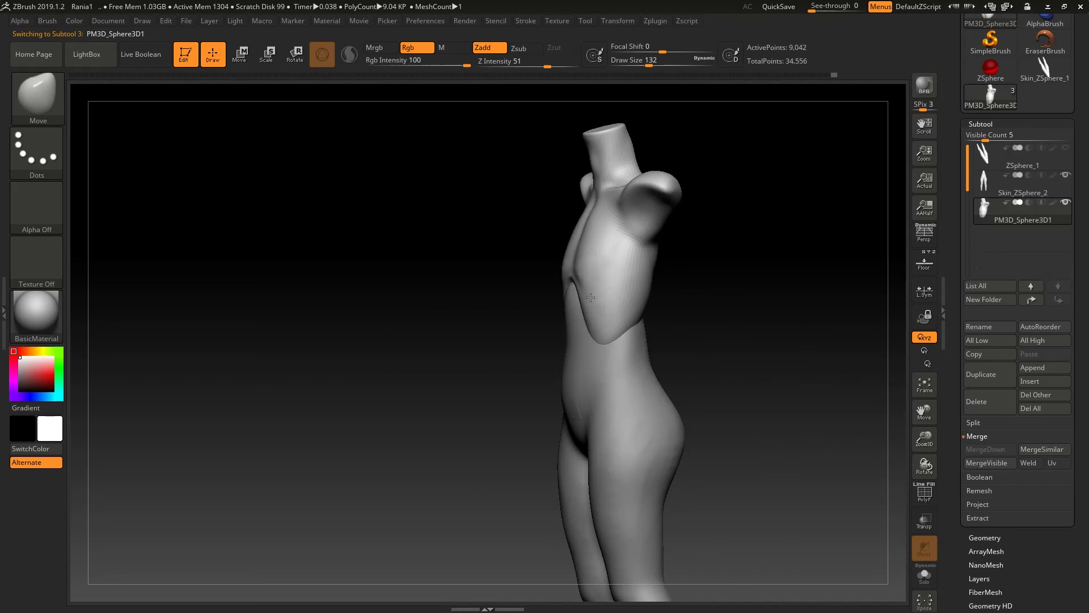
left_click_drag(689, 293, 750, 287)
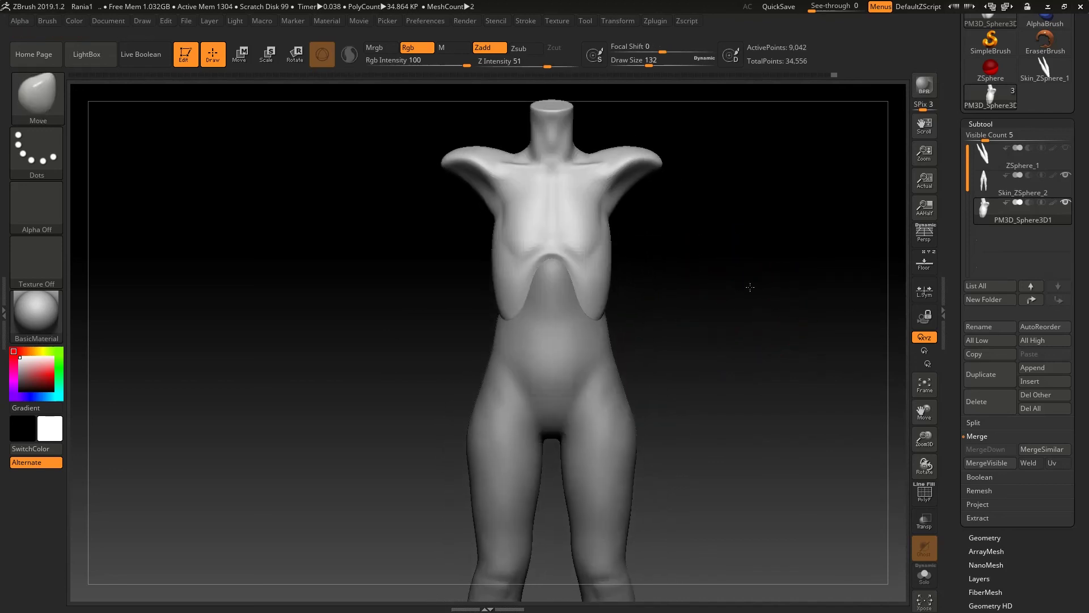
- Carve the abdomen's side lines toward the groin on the Skin_ZSphere_2 subtool with DamStandard, undoing and redrawing the strokes
left_click(990, 193)
key("b")
key("d")
key("s")
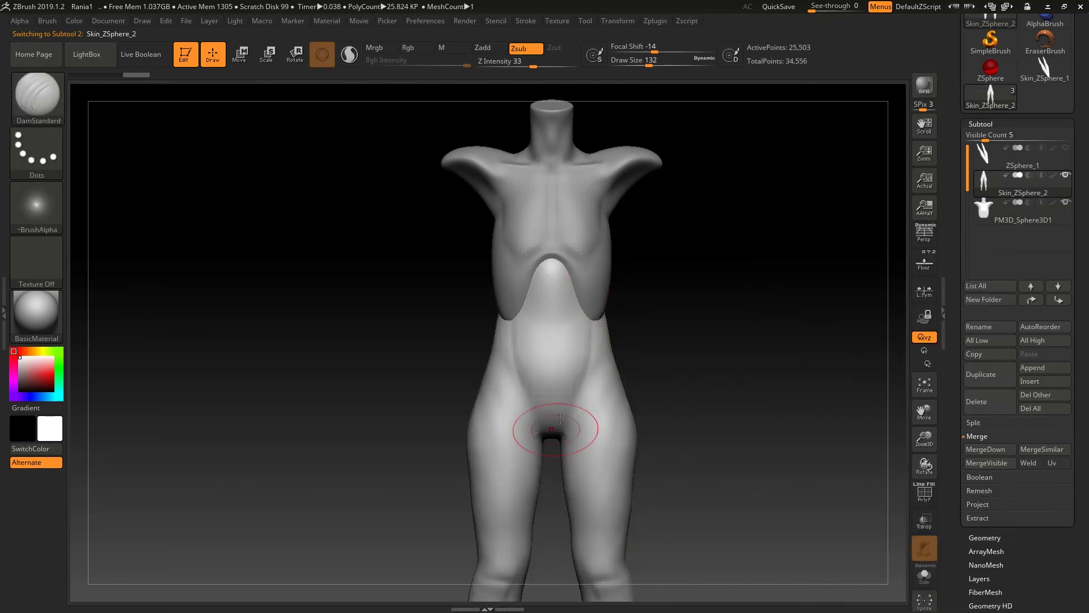
left_click_drag(579, 402, 574, 412)
mouse_move(647, 331)
left_mouse_down()
mouse_move(674, 333)
mouse_move(641, 320)
left_mouse_up()
key("ctrl+z")
key("ctrl+z")
key("ctrl+z")
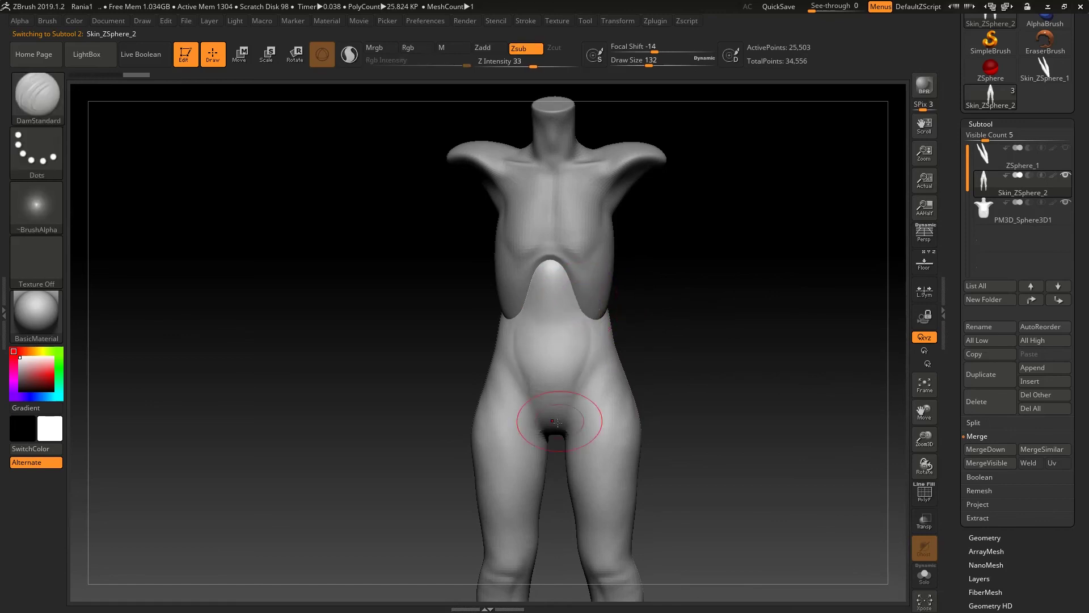
key("ctrl+z")
key("ctrl+z")
key("ctrl+z")
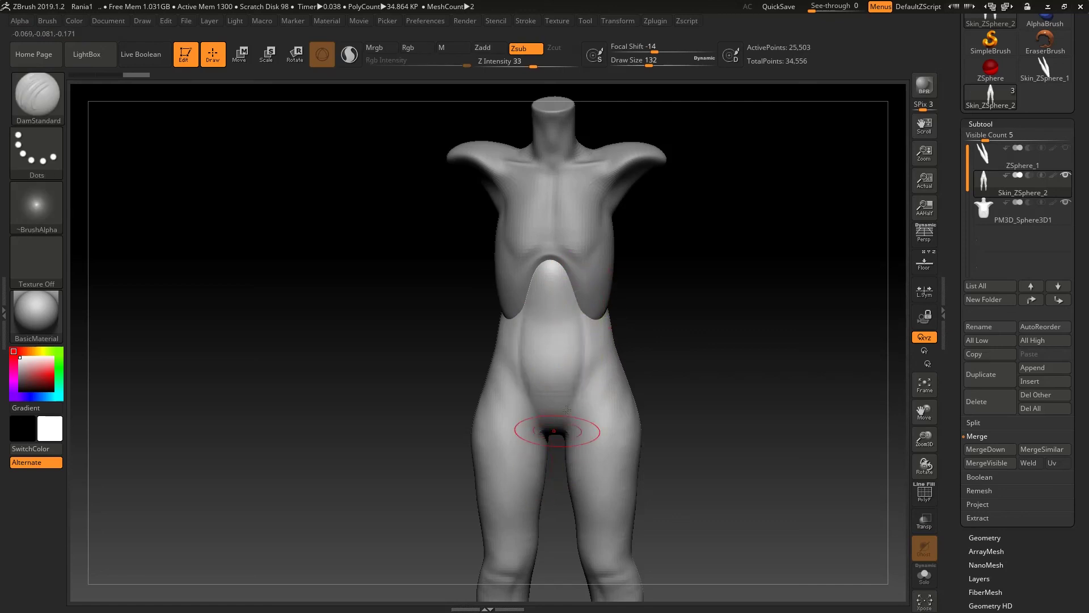
- Carve the flanks between the rib cage and the hips with DamStandard
left_click_drag(703, 337, 643, 324)
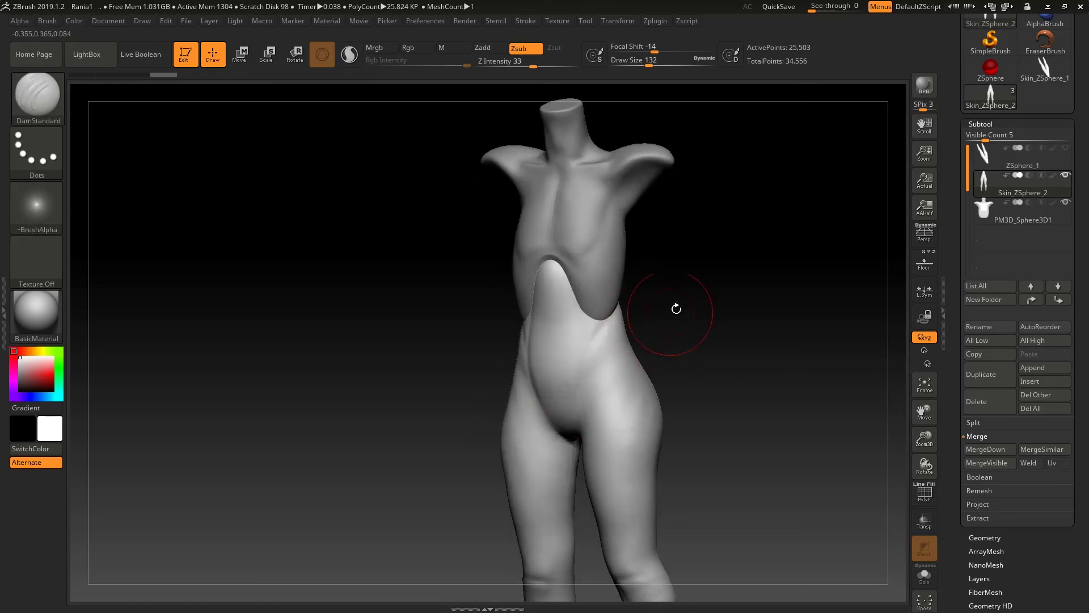
right_click_drag(685, 306, 669, 336, "shift")
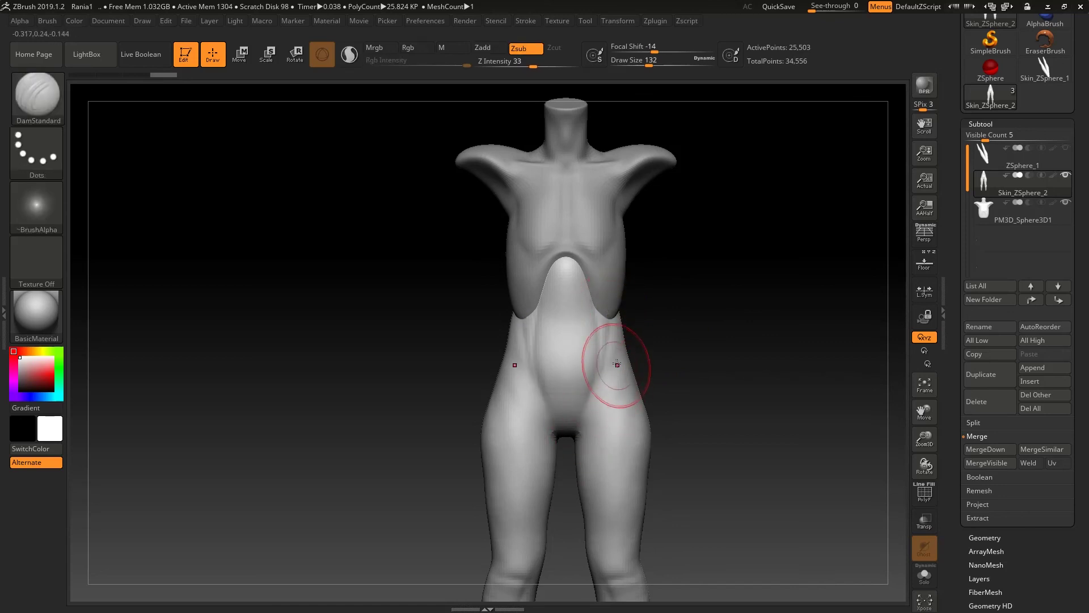
mouse_move(618, 361)
right_mouse_down()
mouse_move(664, 316)
mouse_move(713, 318)
right_mouse_up()
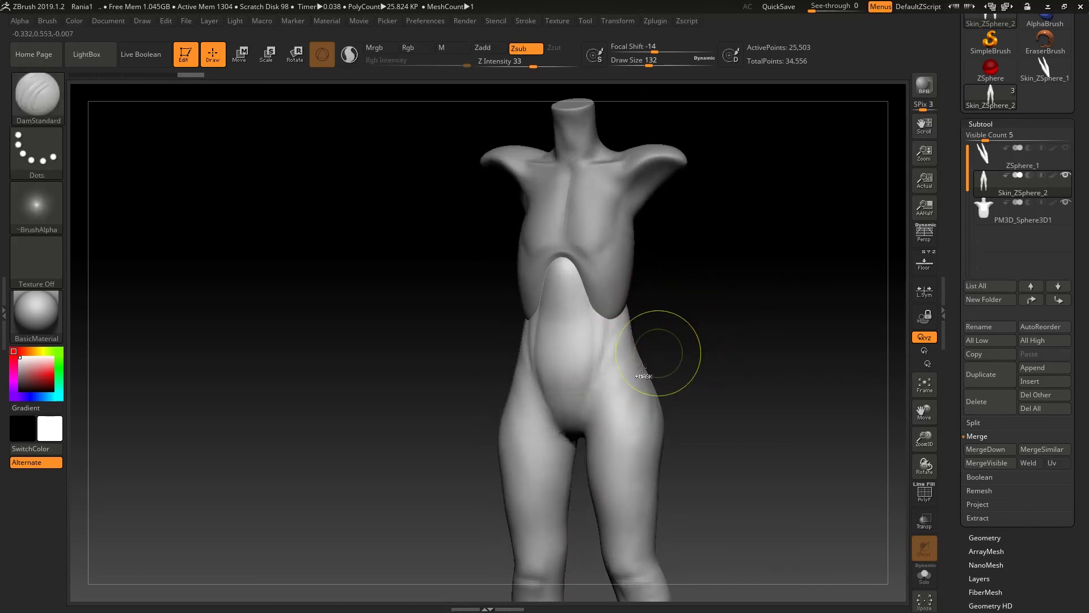
left_click_drag(609, 365, 671, 326)
right_click_drag(677, 334, 720, 331, "shift")
- Check the waist against the front reference photo and carve the hip bone creases on both sides with DamStandard
key("ctrl")
left_click(924, 266)
left_click(916, 272)
right_click_drag(701, 330, 633, 359)
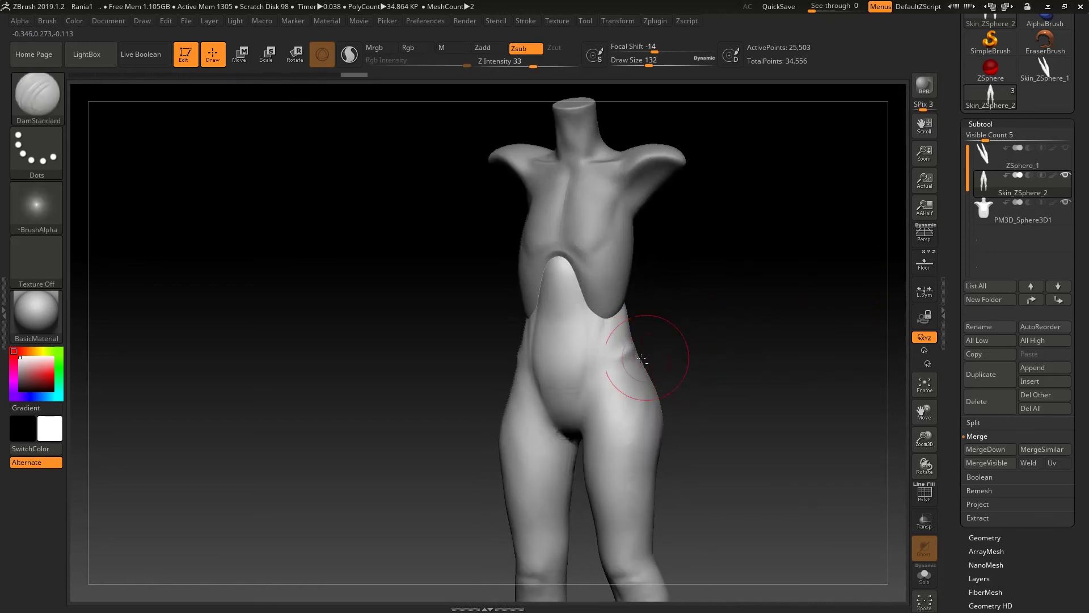
left_click_drag(633, 359, 635, 358)
right_click_drag(635, 357, 703, 337)
left_click_drag(632, 370, 638, 355)
mouse_move(638, 355)
right_mouse_down()
mouse_move(616, 394)
mouse_move(709, 443)
right_mouse_up()
- Smooth the center of the lower back above the buttocks and check the hips from behind and front
mouse_move(727, 319)
right_mouse_down("shift")
mouse_move(722, 295)
mouse_move(713, 319)
mouse_move(620, 328)
right_mouse_up("shift")
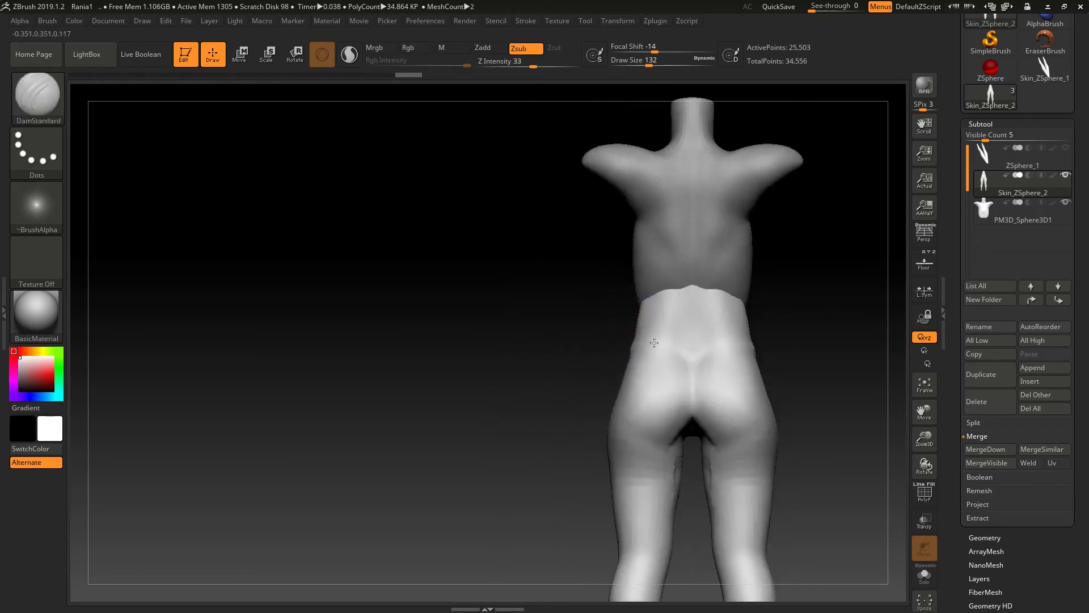
mouse_move(704, 375)
left_mouse_down("shift")
mouse_move(691, 350)
mouse_move(704, 355)
left_mouse_up("shift")
mouse_move(744, 336)
right_mouse_down()
mouse_move(766, 340)
mouse_move(645, 453)
mouse_move(766, 372)
mouse_move(717, 360)
mouse_move(709, 327)
mouse_move(768, 274)
mouse_move(724, 364)
mouse_move(649, 305)
mouse_move(683, 314)
mouse_move(698, 289)
mouse_move(757, 292)
mouse_move(757, 305)
mouse_move(698, 291)
mouse_move(754, 295)
mouse_move(863, 257)
right_mouse_up()
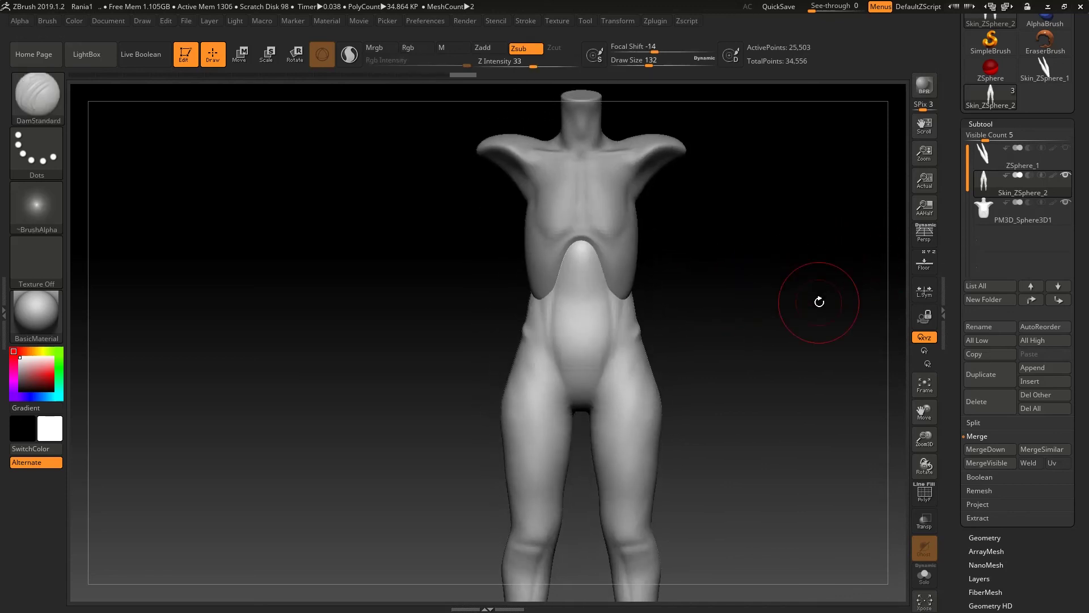
- Preview the arm ZSphere chain as an adaptive skin with density 1 and DynaMesh resolution 0
right_click_drag(702, 217, 480, 205)
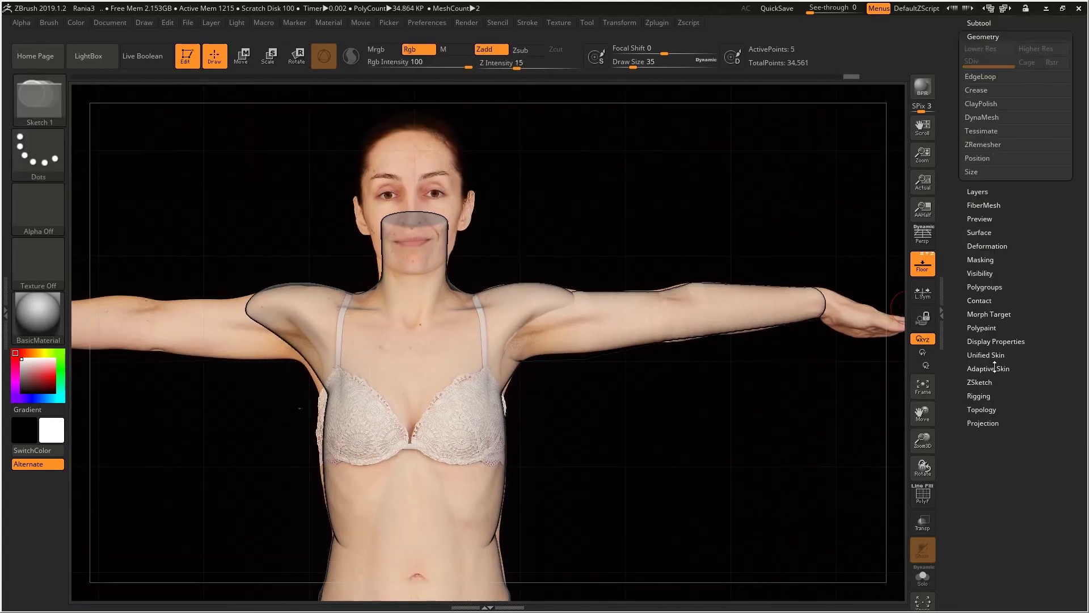
left_click(995, 369)
left_click(988, 238)
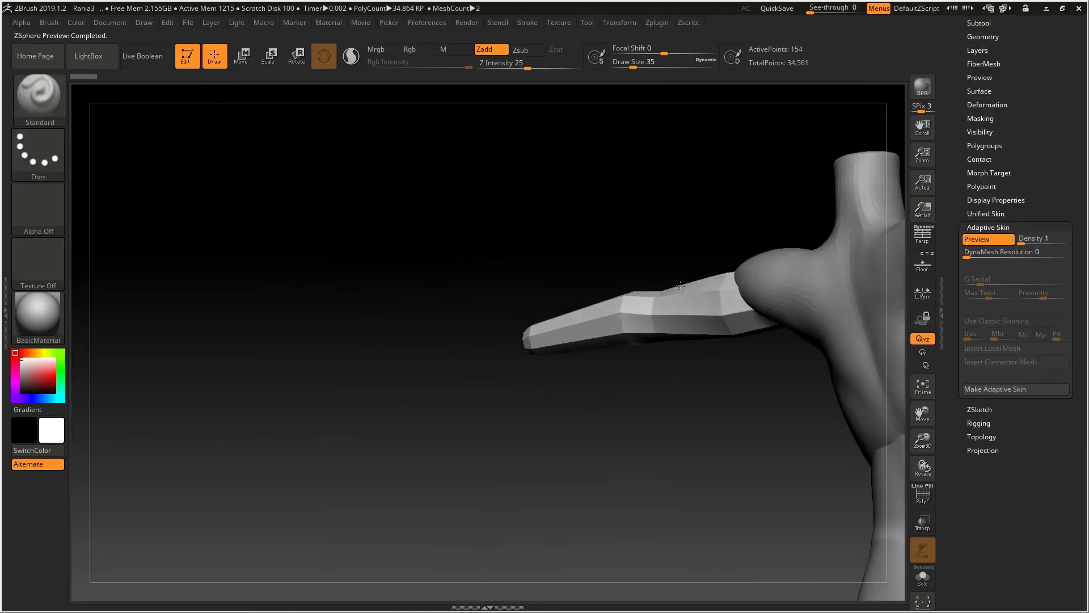